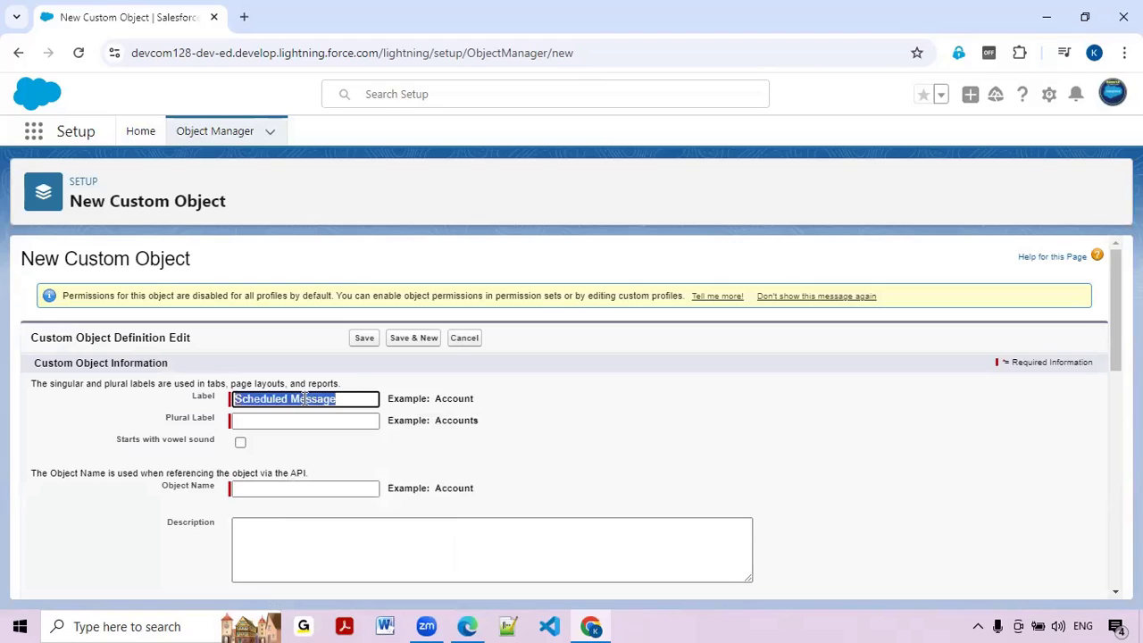
# Enter Scheduled Messages as the plural label of the new Scheduled Message custom object
pyautogui.click(304, 420)
pyautogui.write('Scheduled Message')
pyautogui.write('s')
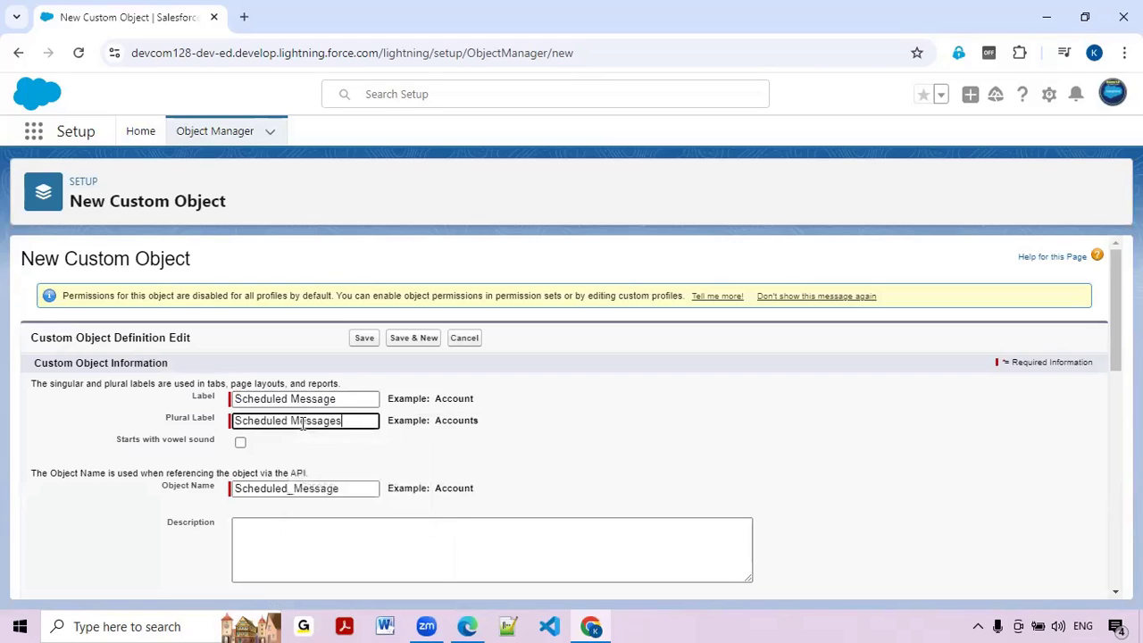
pyautogui.click(490, 473)
# Name the object's record name field Scheduled Message Number and set its data type to Auto Number
pyautogui.scroll(-3, 479, 474)
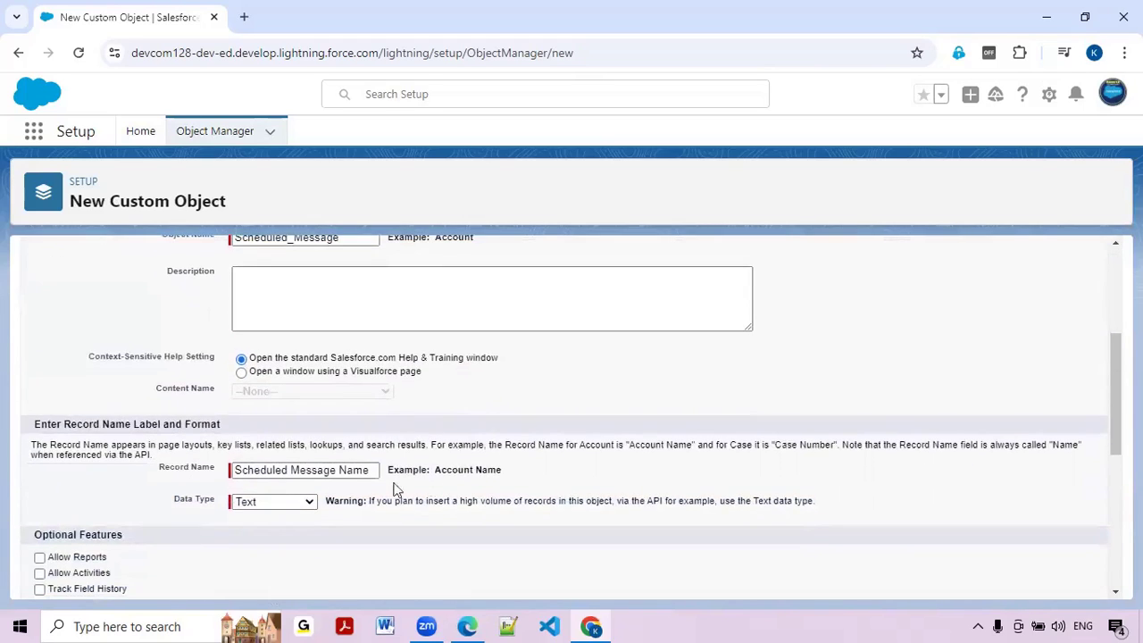
pyautogui.doubleClick(353, 469)
pyautogui.write('Number')
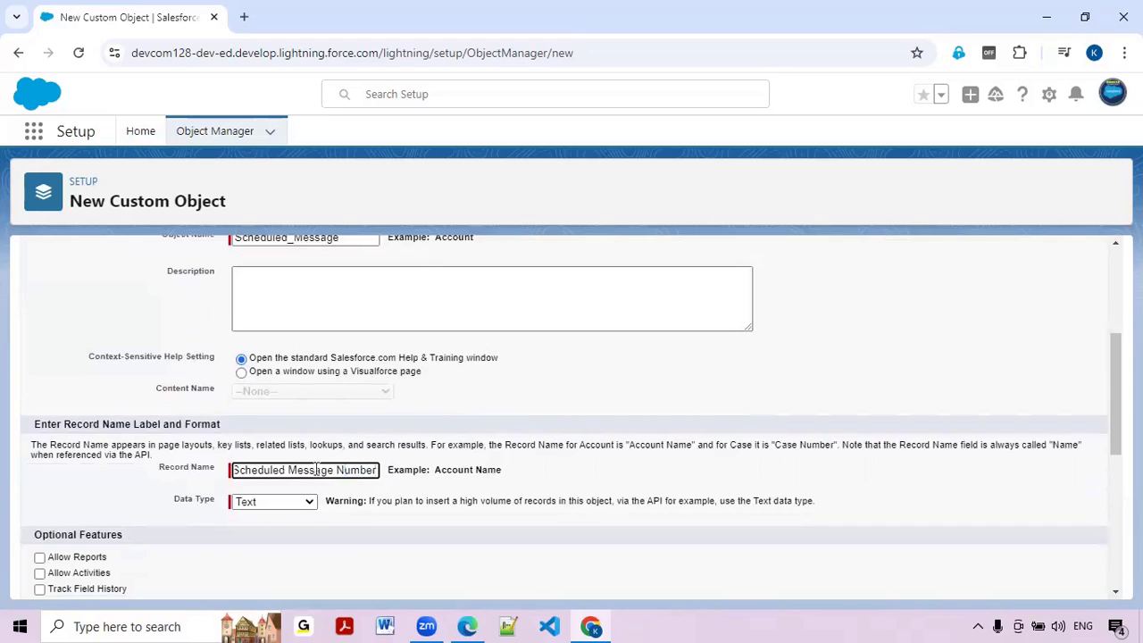
pyautogui.click(286, 501)
pyautogui.click(277, 540)
# Check the number format in the user story, then set the display format to SMN-{00000} and the starting number to 1
pyautogui.click(278, 527)
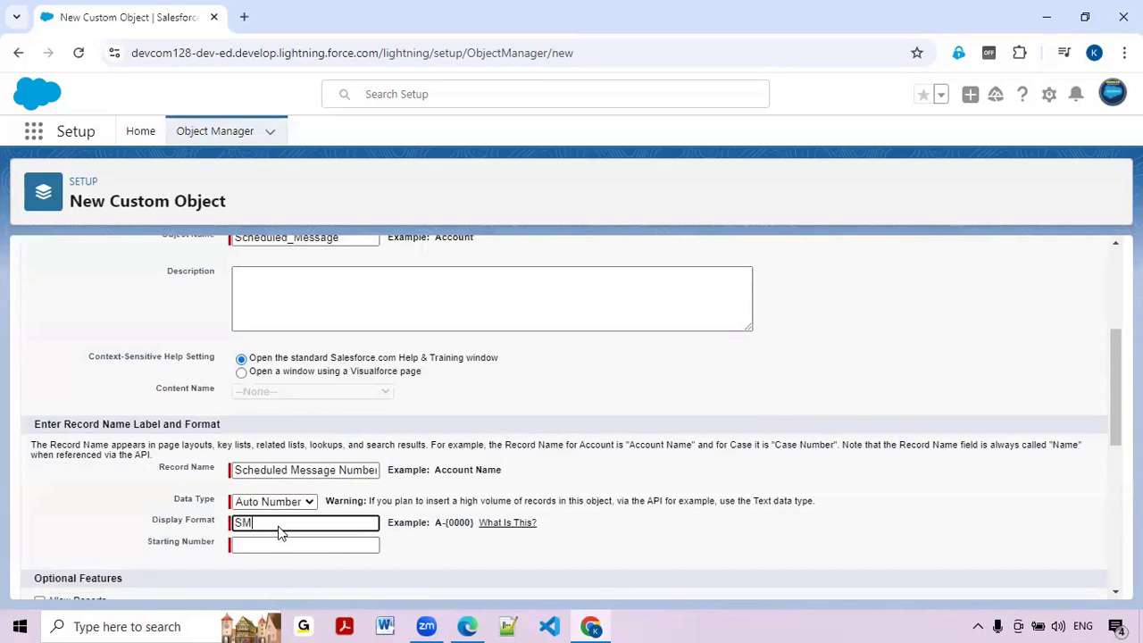
pyautogui.click(596, 619)
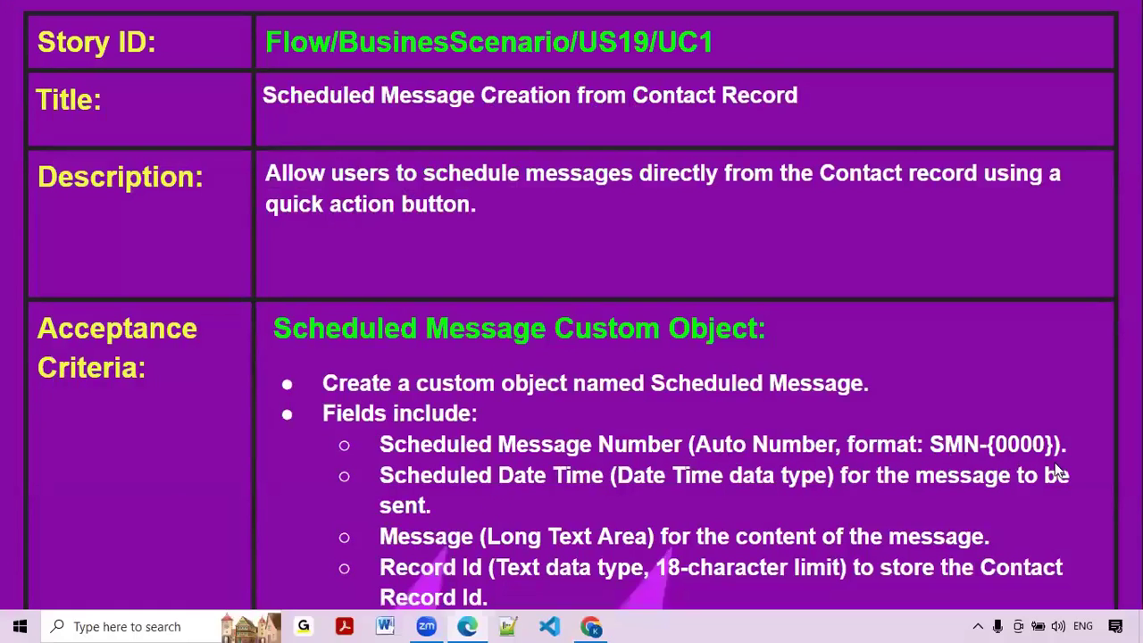
pyautogui.click(590, 626)
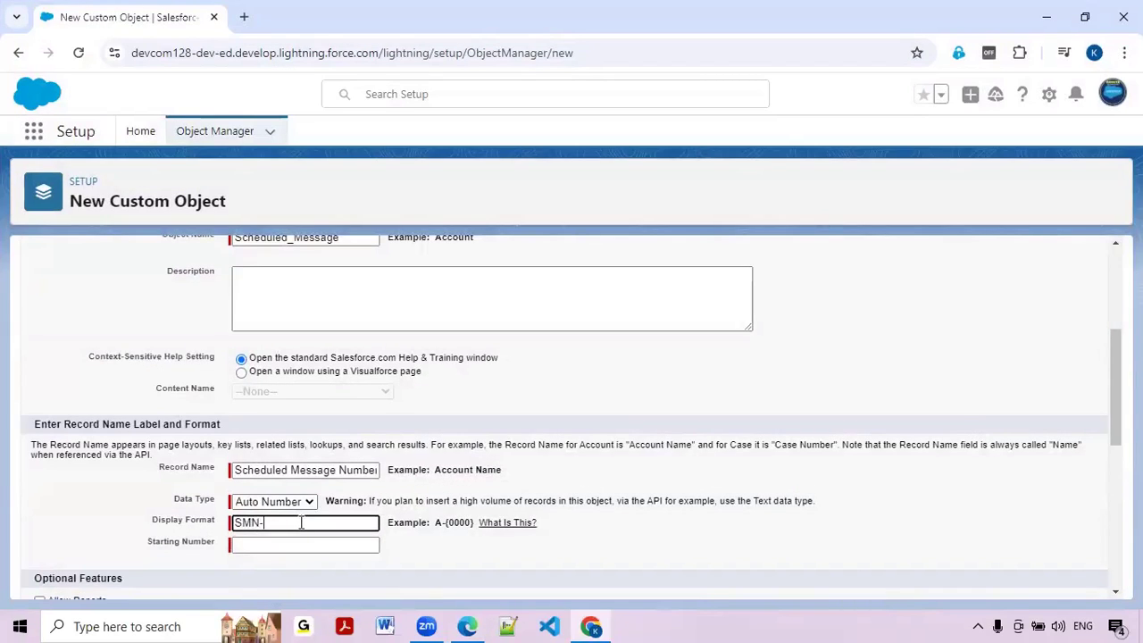
pyautogui.write('0000}')
pyautogui.click(262, 544)
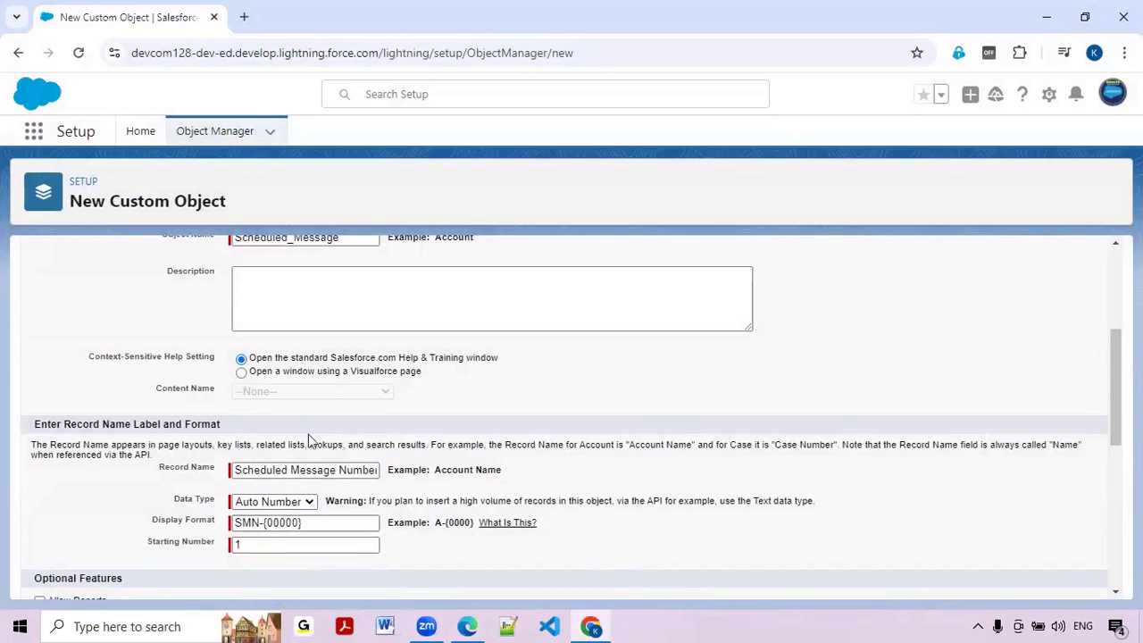
# Save the custom object as Deployed, with the New Custom Tab Wizard set to launch after saving
pyautogui.scroll(-4, 304, 442)
pyautogui.scroll(-2, 295, 432)
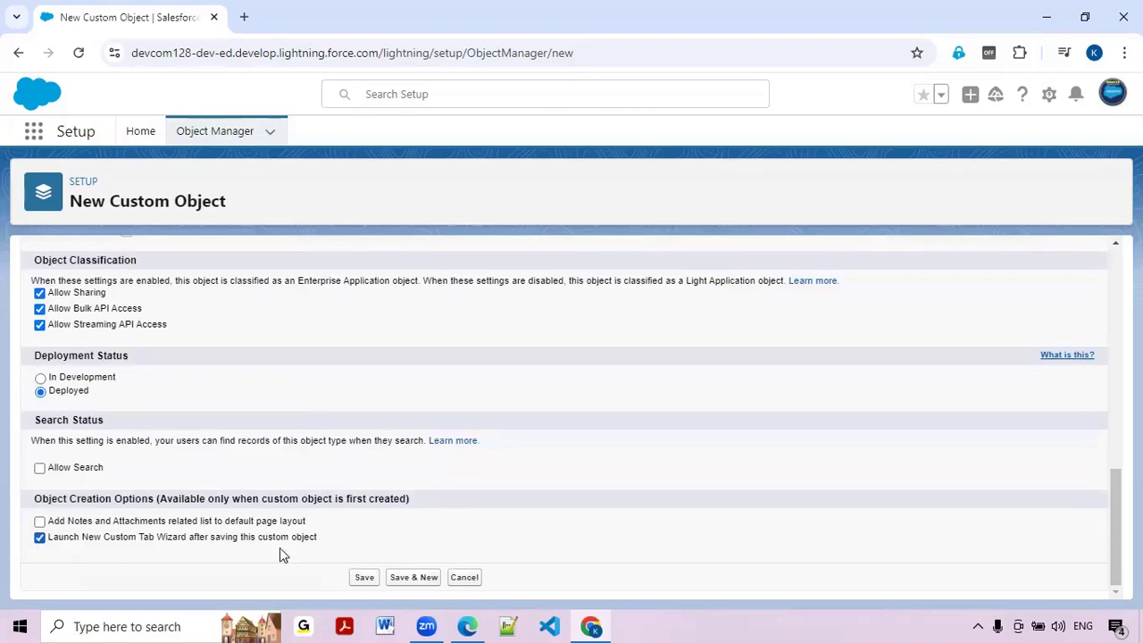
pyautogui.click(362, 576)
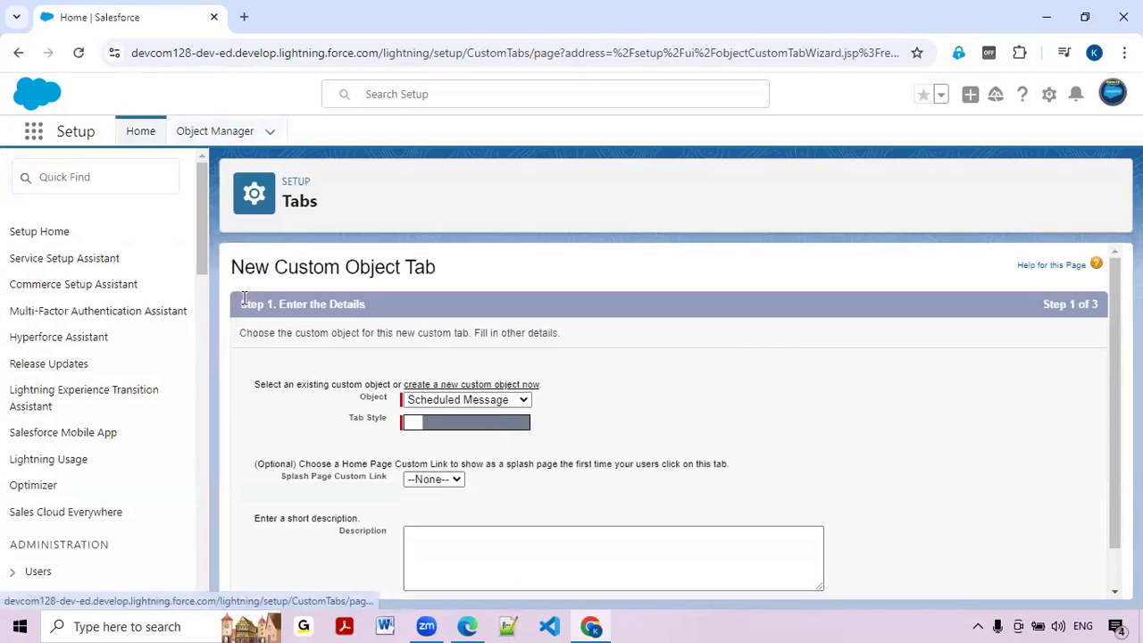
# Give the Scheduled Message tab the Cell phone style and accept Default On visibility for all profiles
pyautogui.click(541, 424)
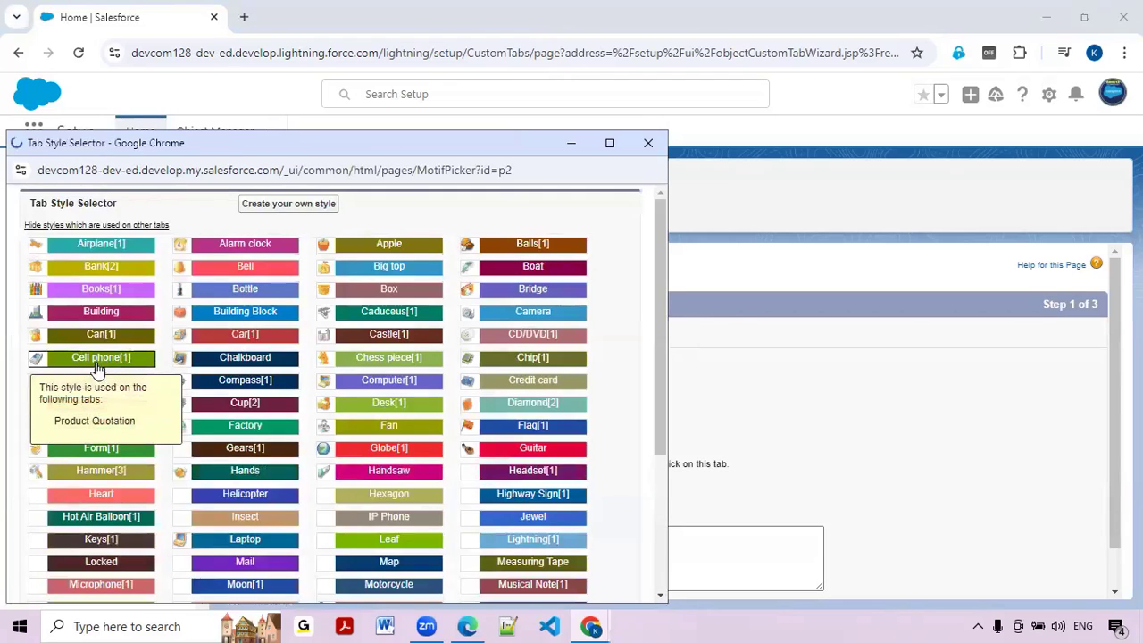
pyautogui.click(97, 361)
pyautogui.scroll(-1, 872, 459)
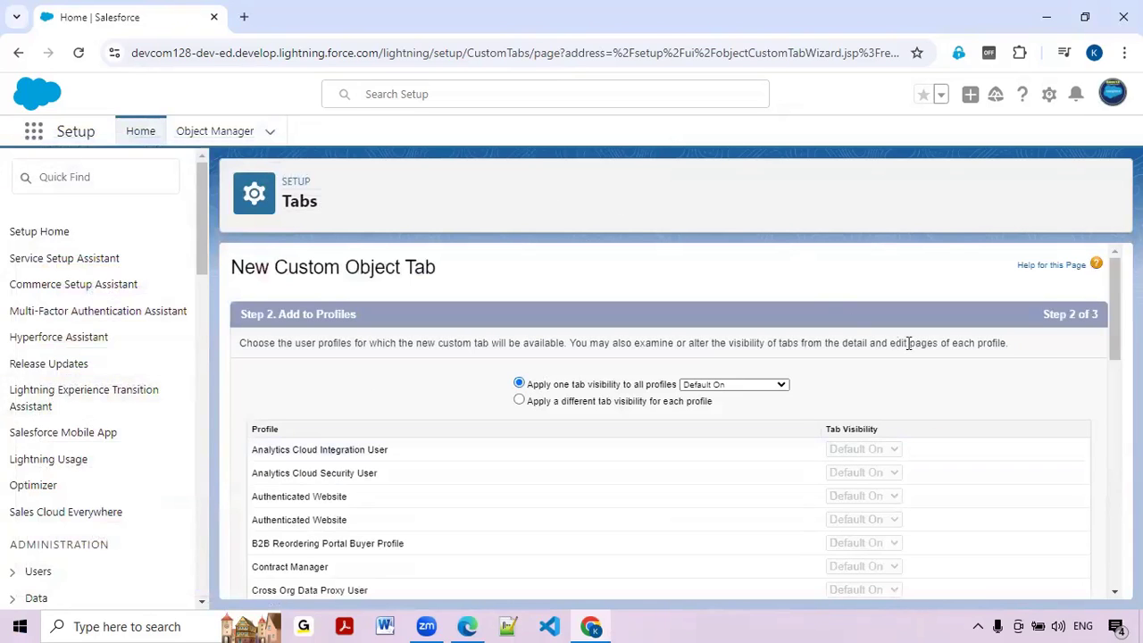
pyautogui.scroll(-10, 1067, 366)
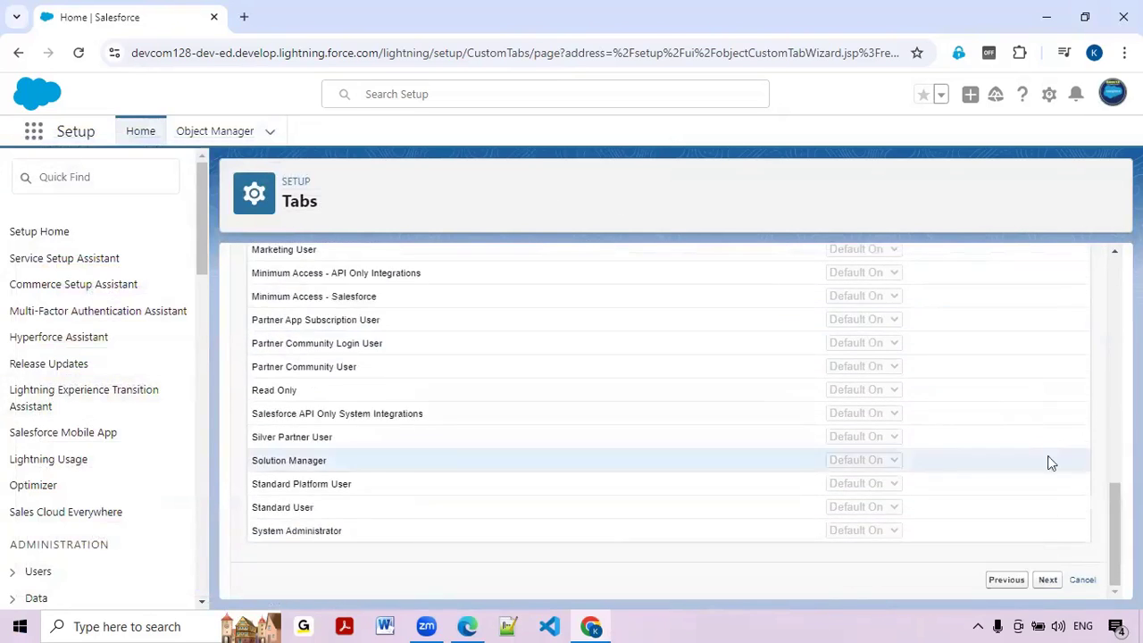
pyautogui.click(1048, 581)
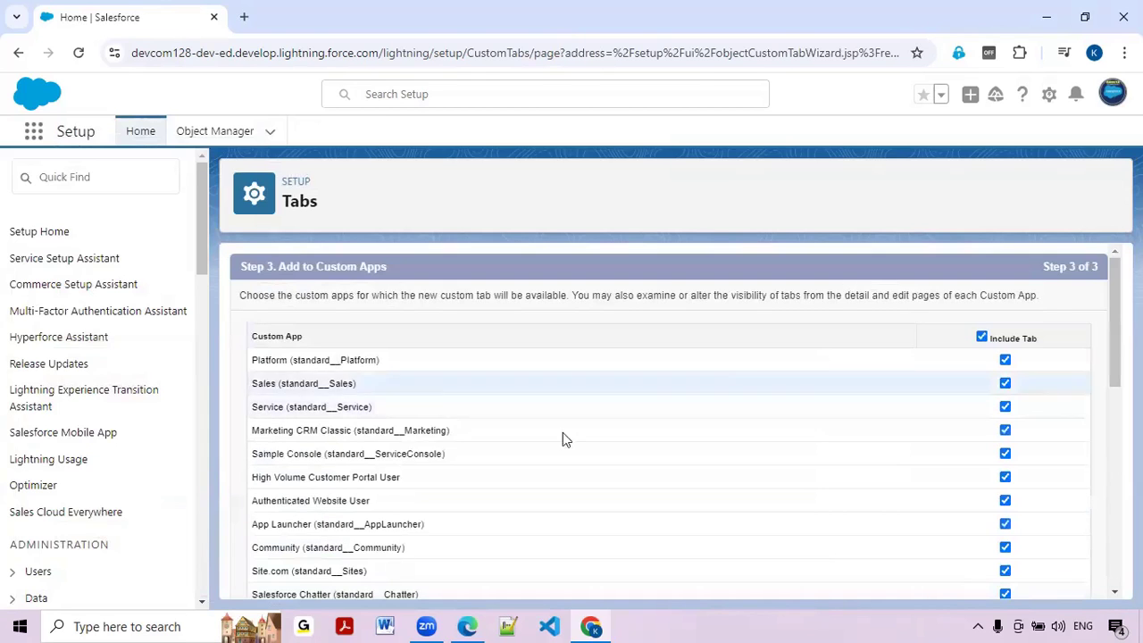
# Review the custom apps offered for the new tab and exclude the tab from all of them
pyautogui.scroll(-10, 563, 438)
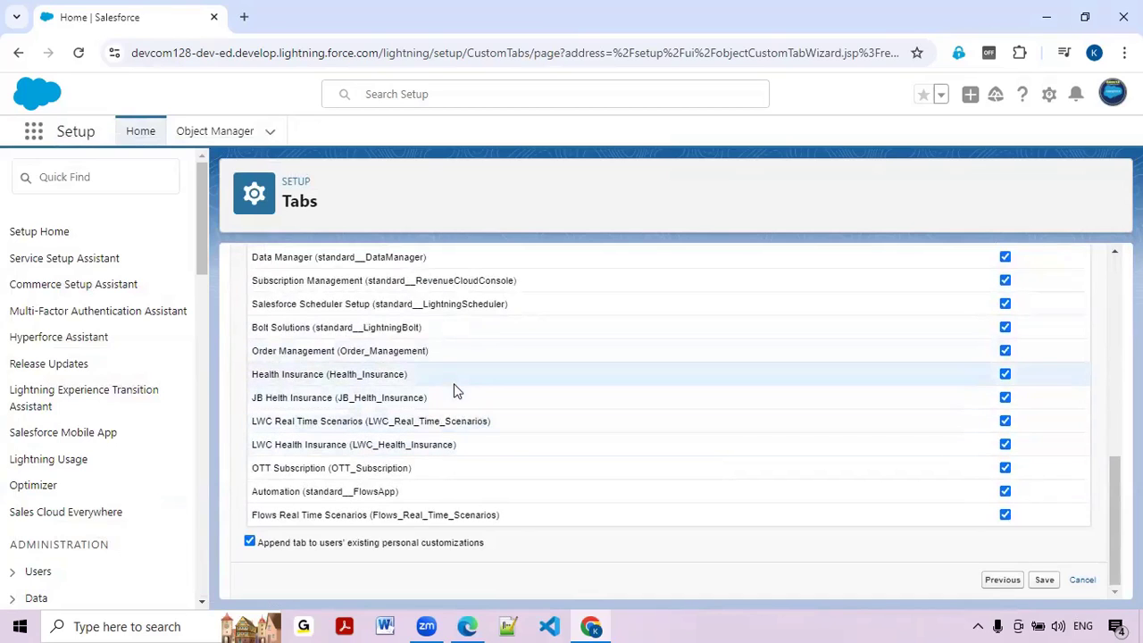
pyautogui.scroll(1, 453, 395)
pyautogui.scroll(-1, 453, 396)
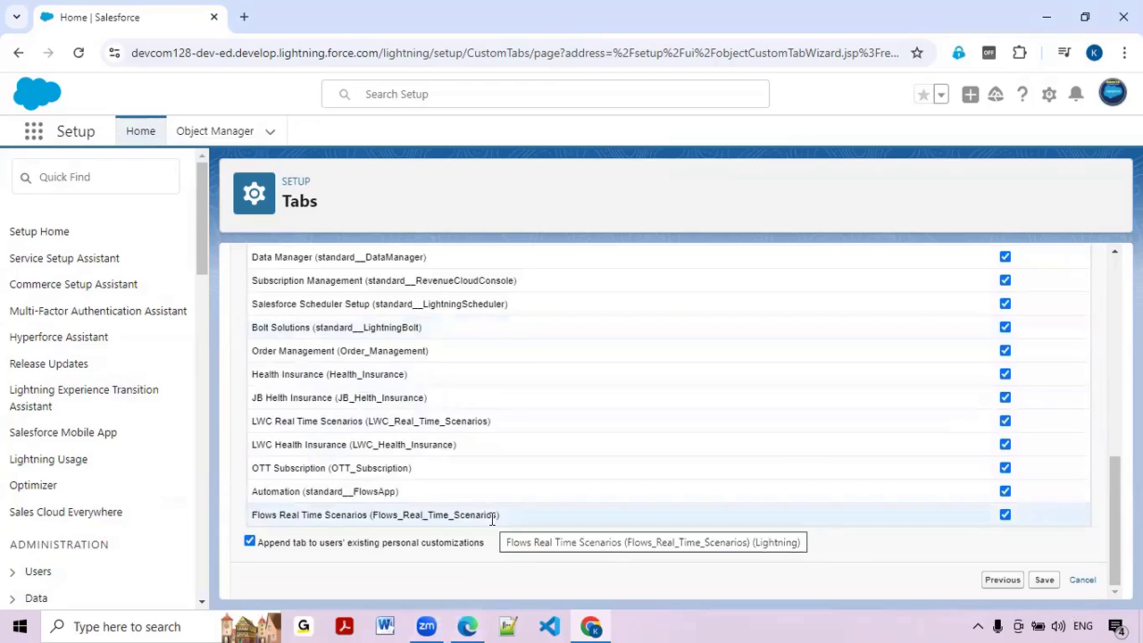
pyautogui.scroll(2, 492, 518)
pyautogui.scroll(-1, 491, 519)
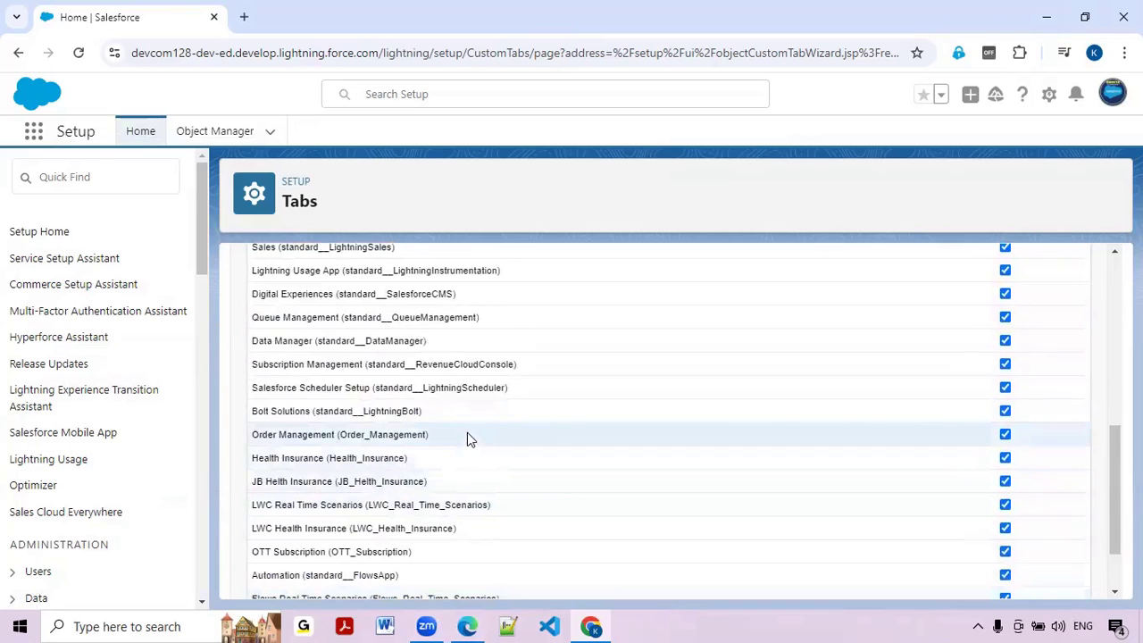
pyautogui.scroll(6, 717, 473)
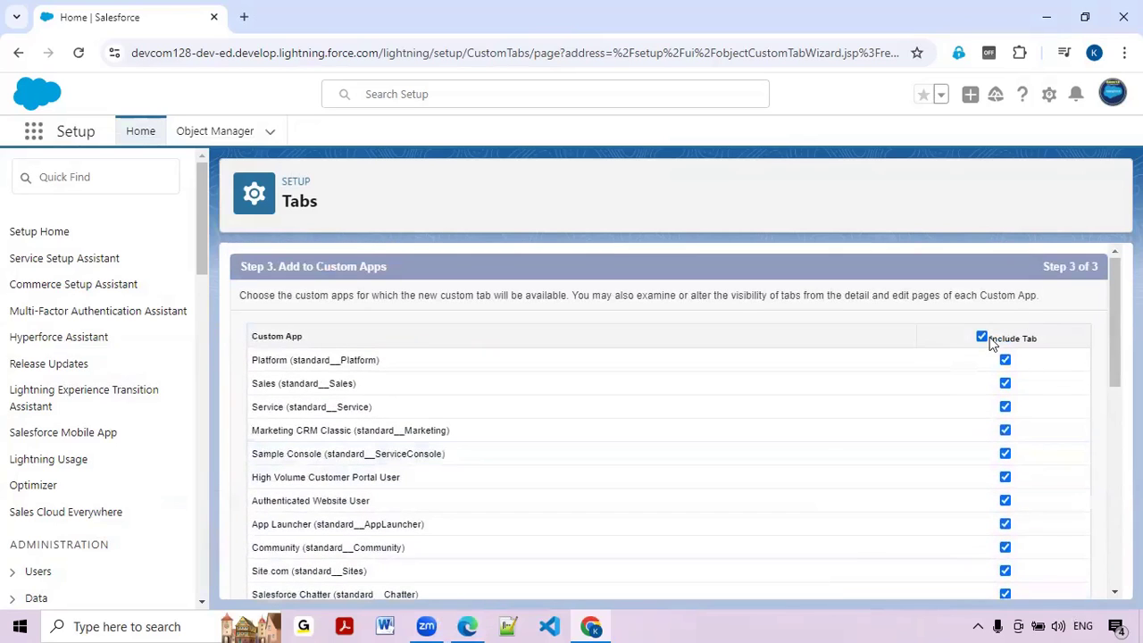
pyautogui.click(982, 338)
# Include the tab only in the Flows Real Time Scenarios app and save the tab
pyautogui.scroll(-5, 575, 452)
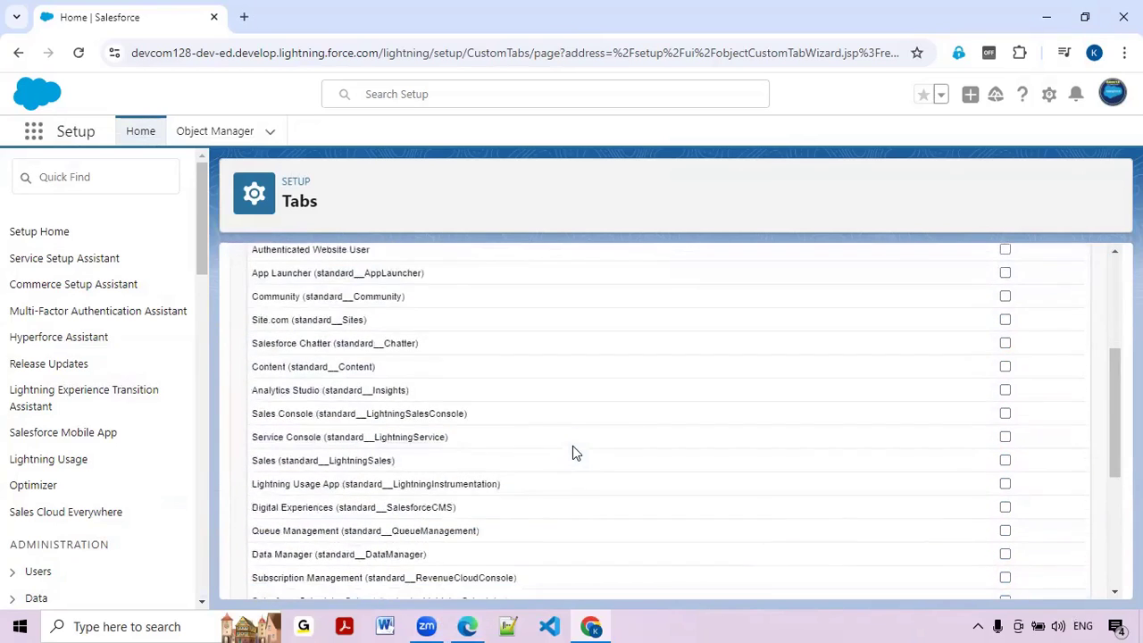
pyautogui.scroll(-3, 549, 452)
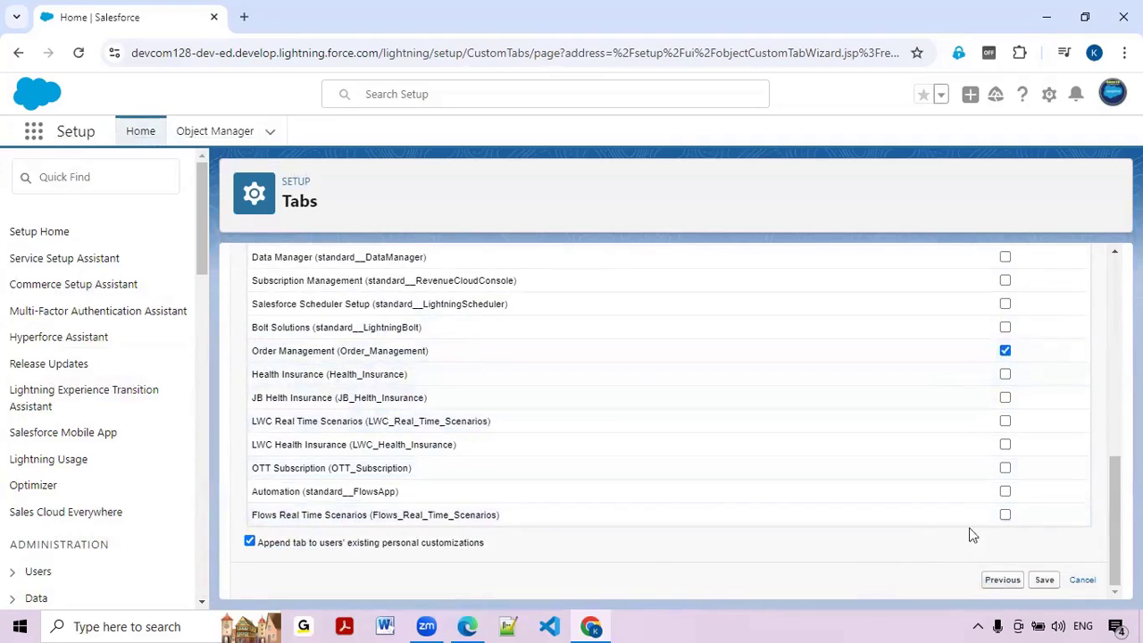
pyautogui.click(1006, 516)
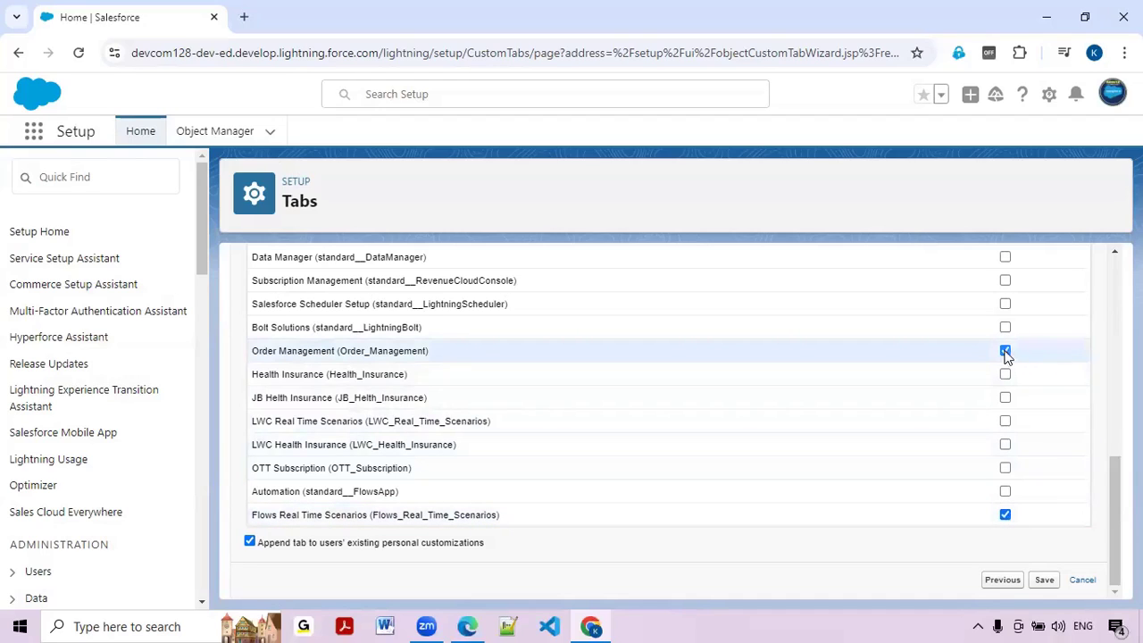
pyautogui.click(1006, 351)
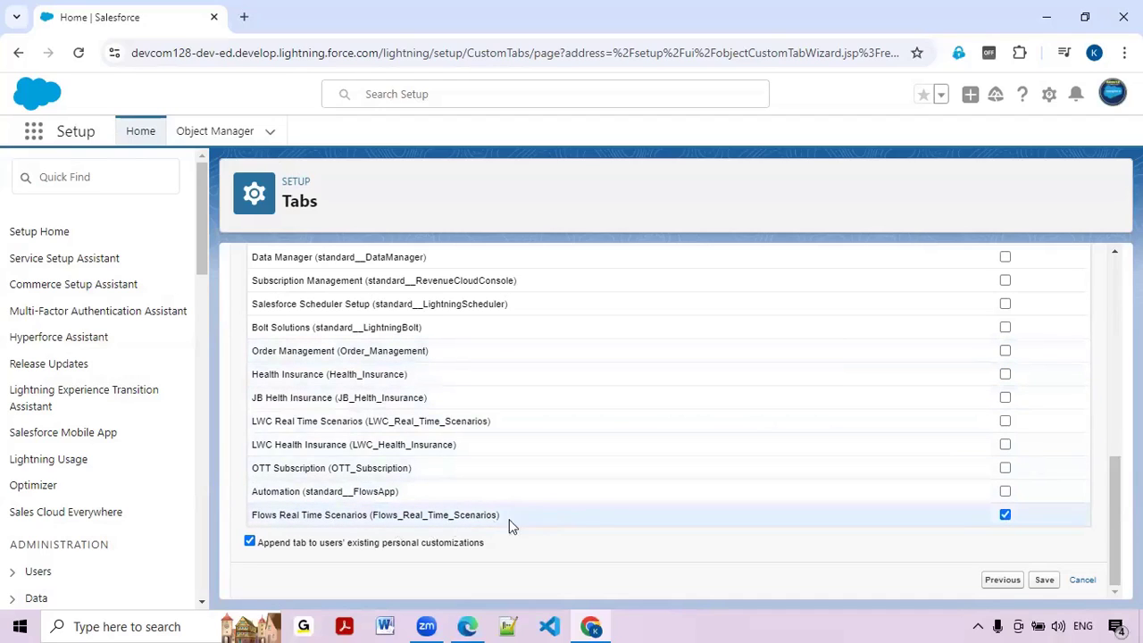
pyautogui.click(1043, 580)
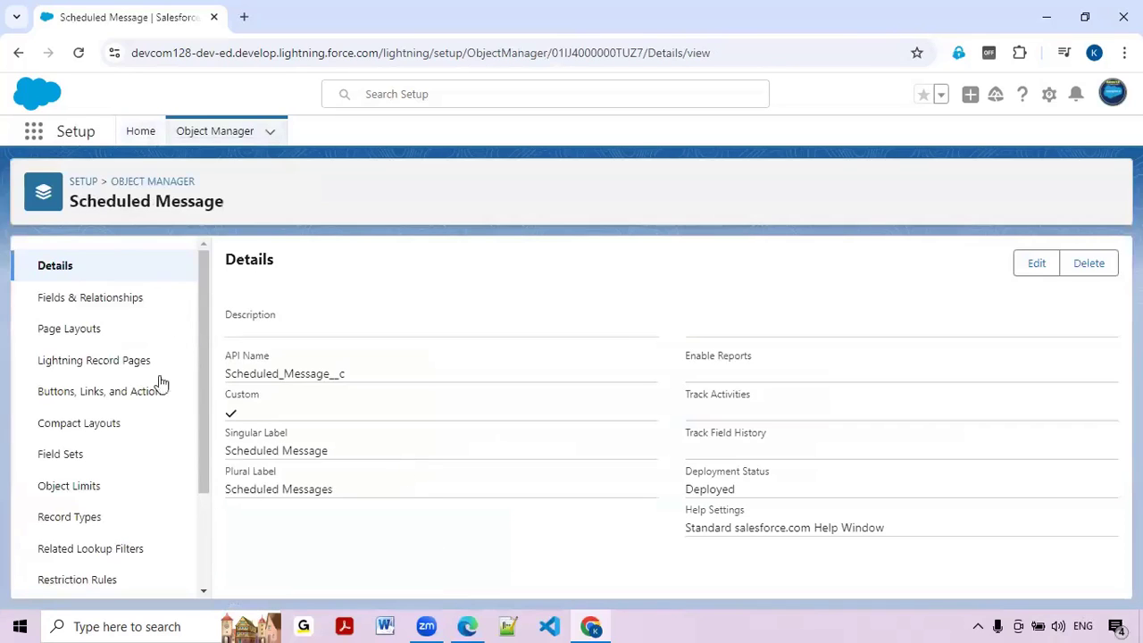
# Start a new custom field on the Scheduled Message object with the Date/Time data type, as the user story requires
pyautogui.doubleClick(279, 375)
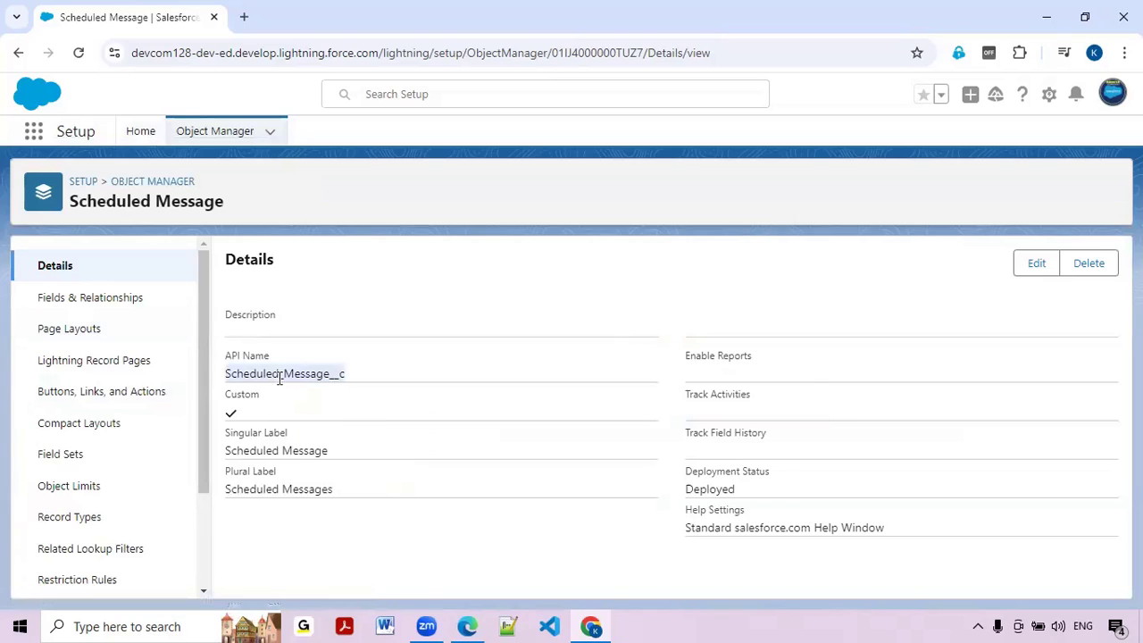
pyautogui.click(101, 309)
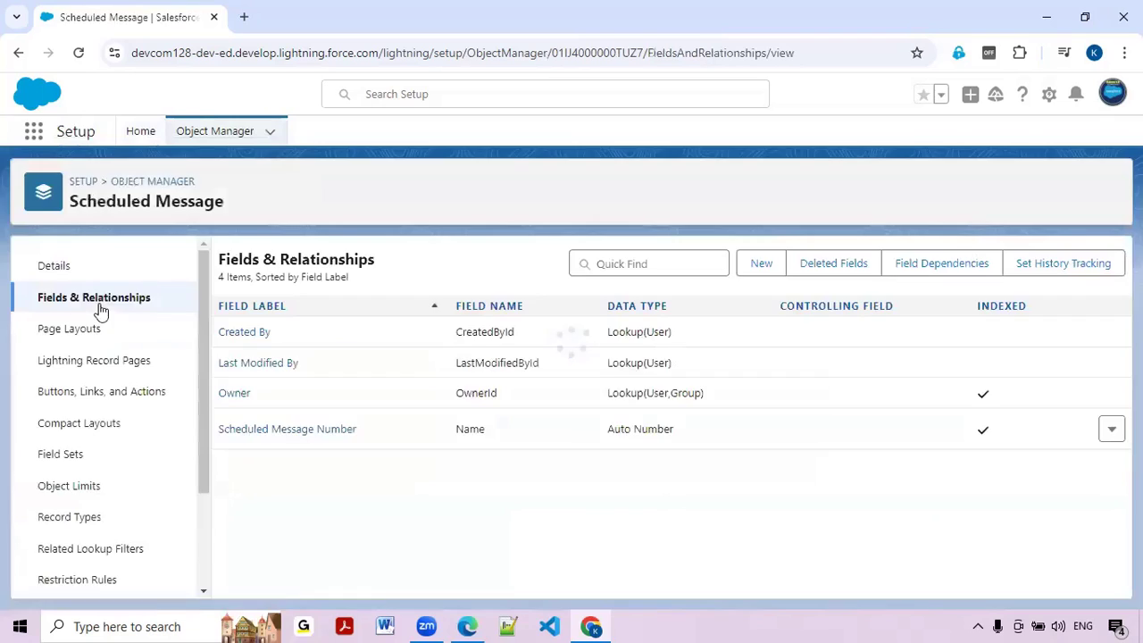
pyautogui.click(761, 264)
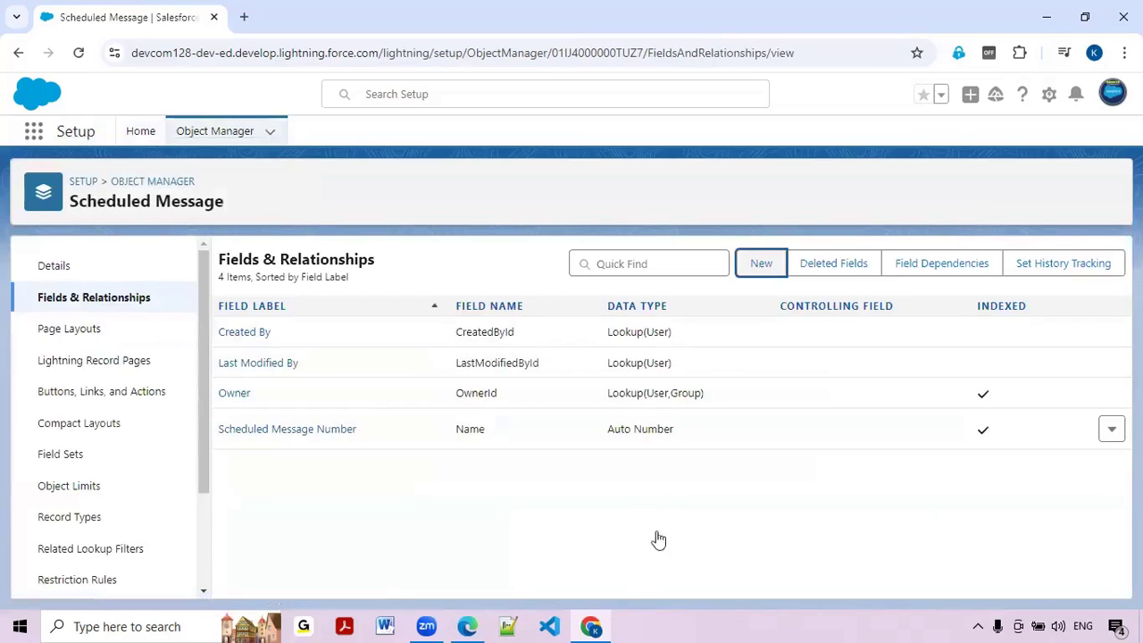
pyautogui.click(592, 625)
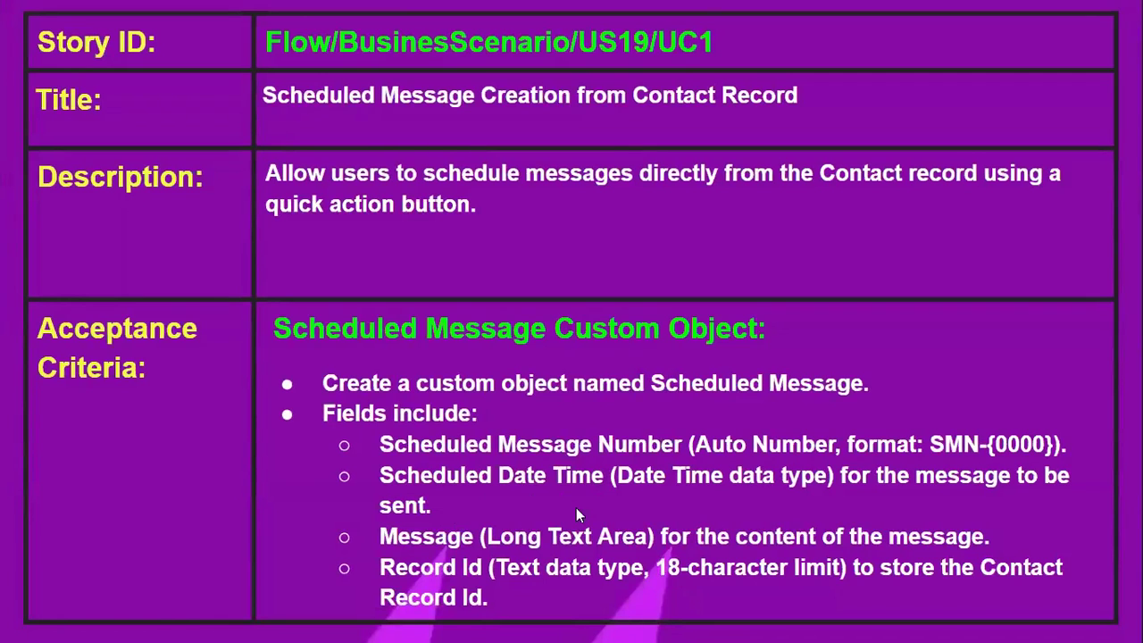
pyautogui.hotkey('alt', 'Tab')
pyautogui.scroll(-4, 284, 486)
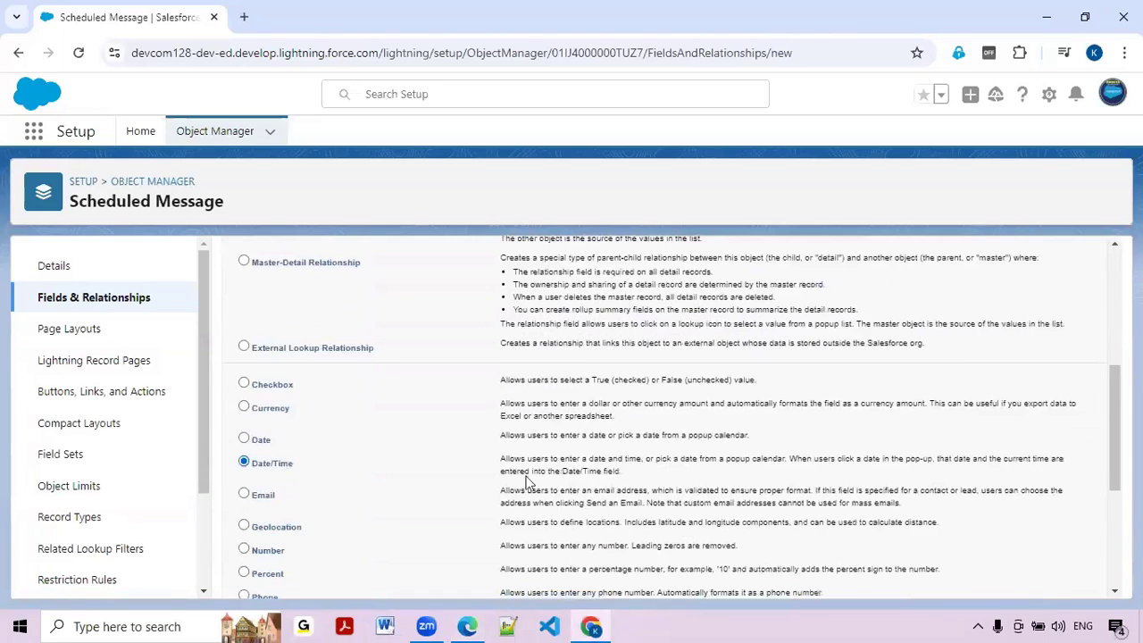
pyautogui.scroll(4, 527, 482)
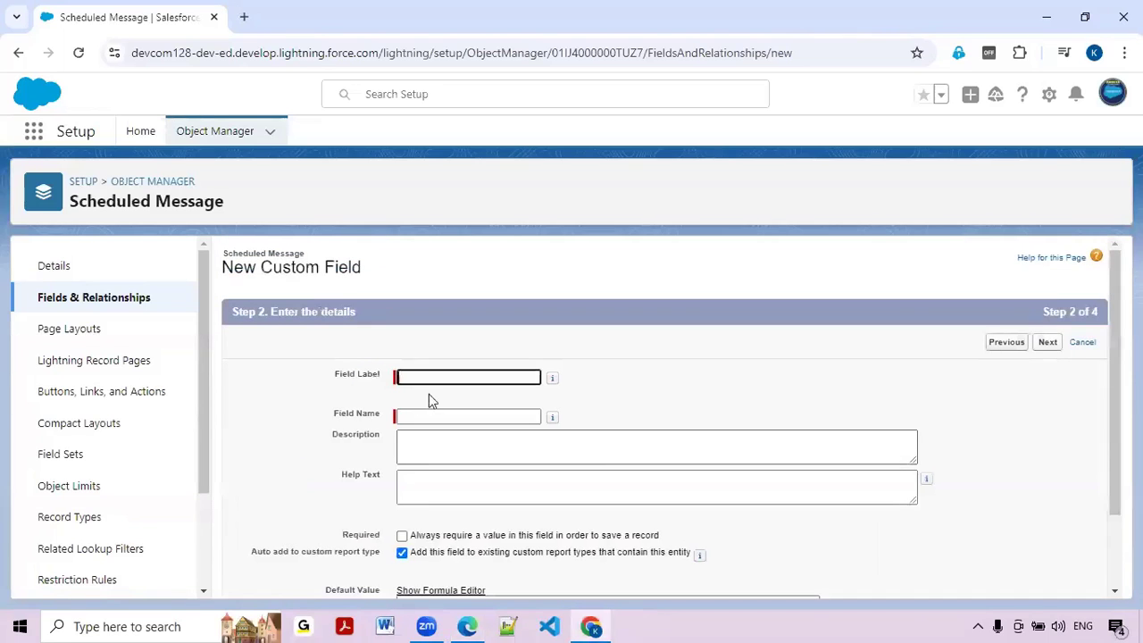
# Label the field Scheduled Date/Time, accept the default field-level security and page layouts, and save it while starting another new field
pyautogui.click(435, 378)
pyautogui.write('S')
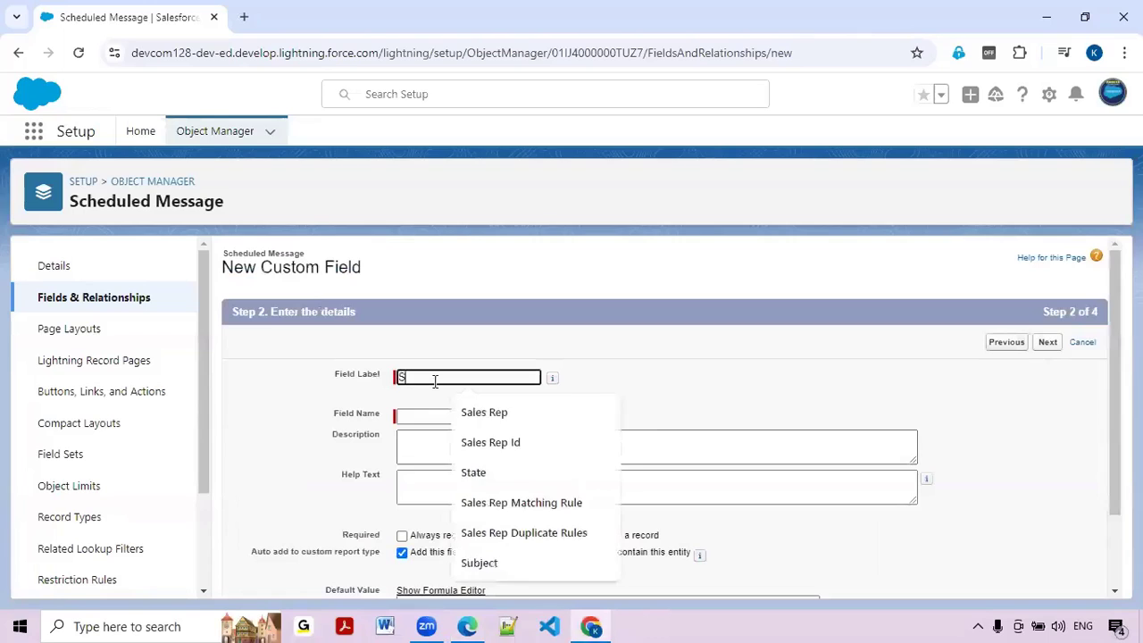
pyautogui.write('cheduled Date')
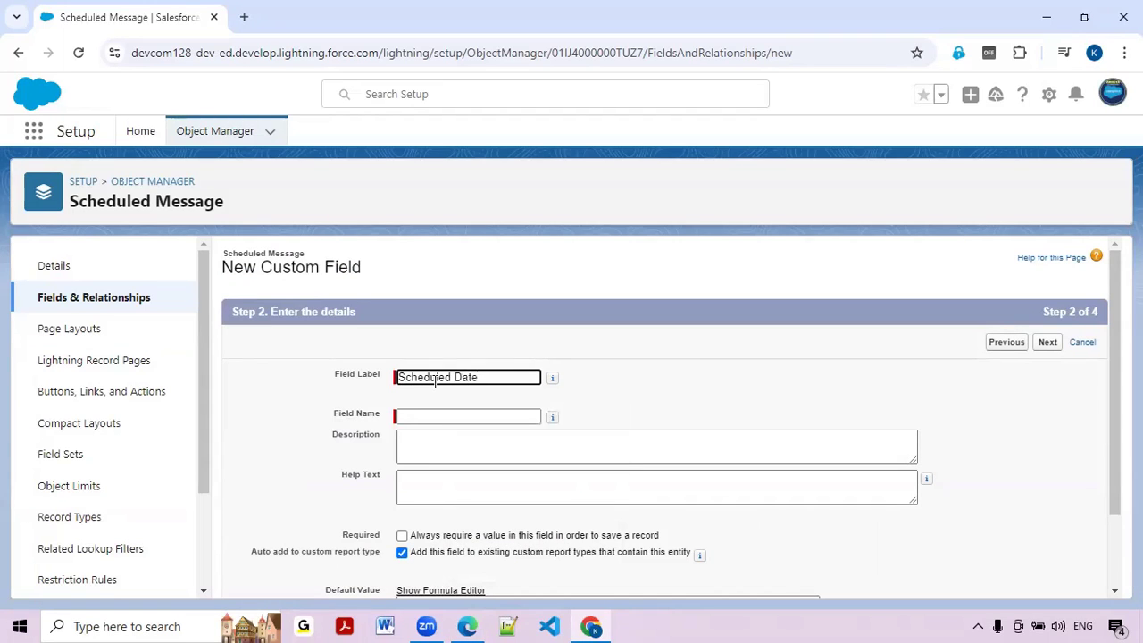
pyautogui.write('/Time')
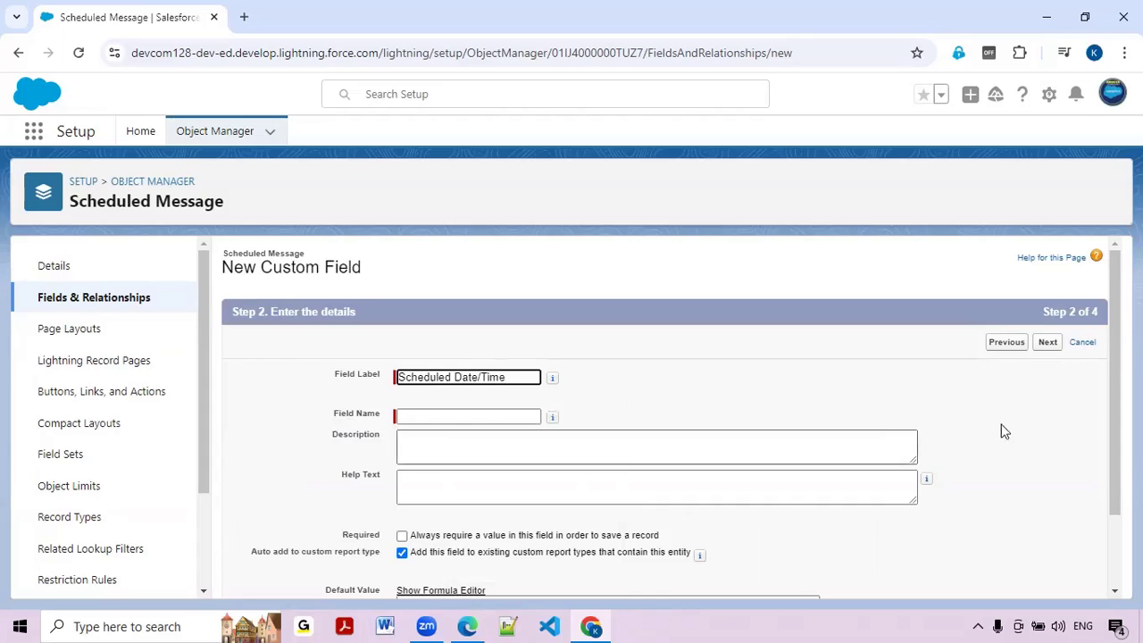
pyautogui.click(1048, 343)
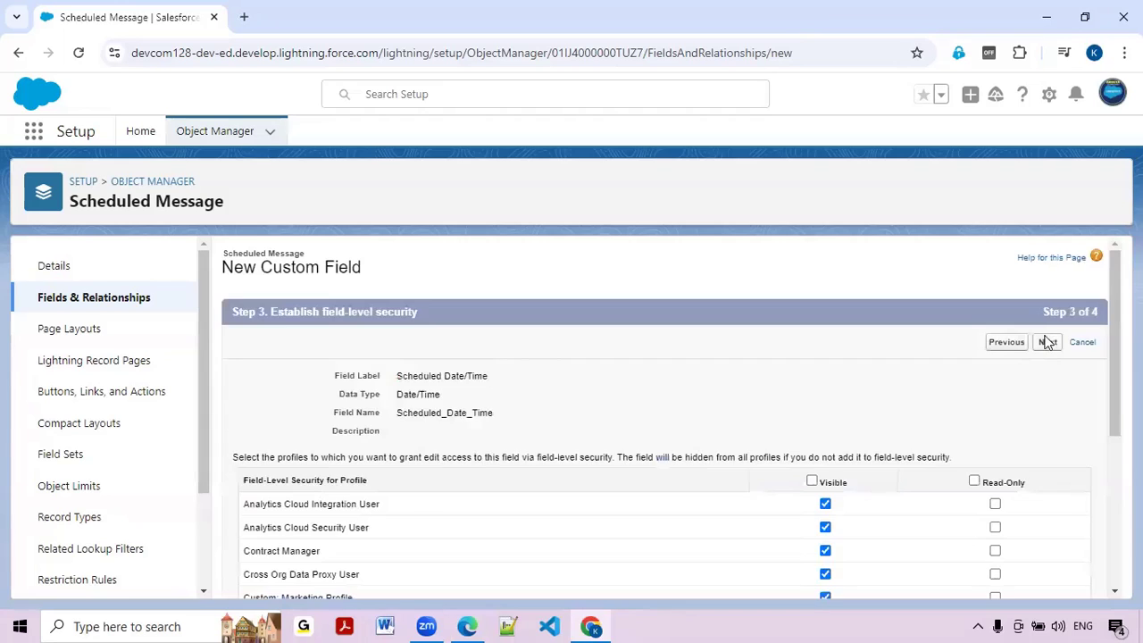
pyautogui.click(1047, 343)
pyautogui.click(997, 343)
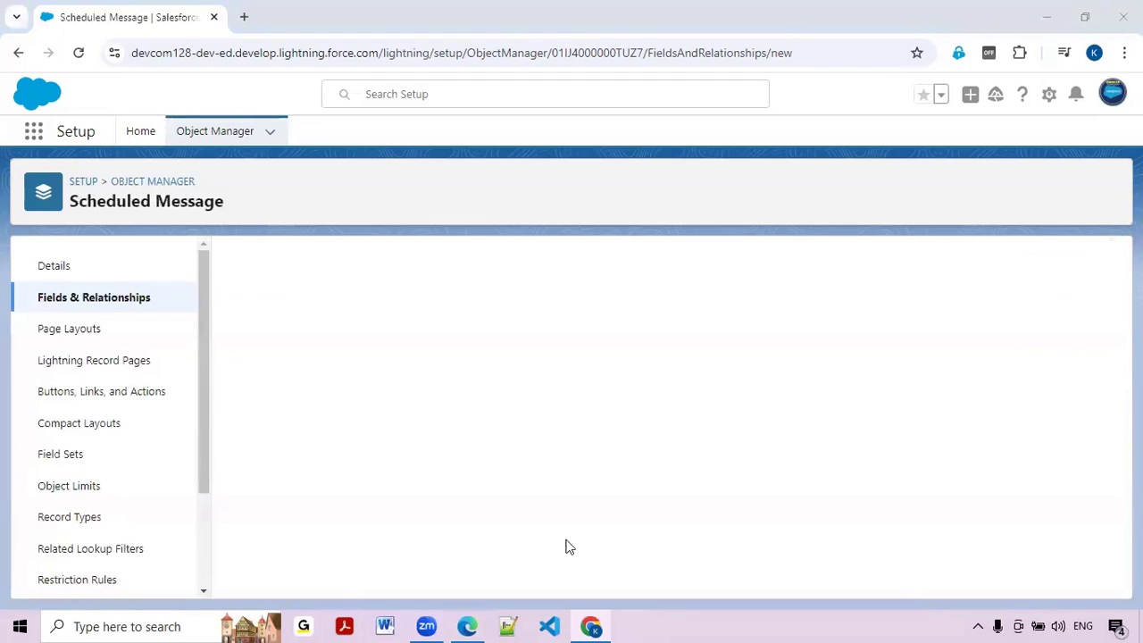
# Check the user story for the next field and choose the Text Area (Long) data type for it
pyautogui.hotkey('alt', 'Tab')
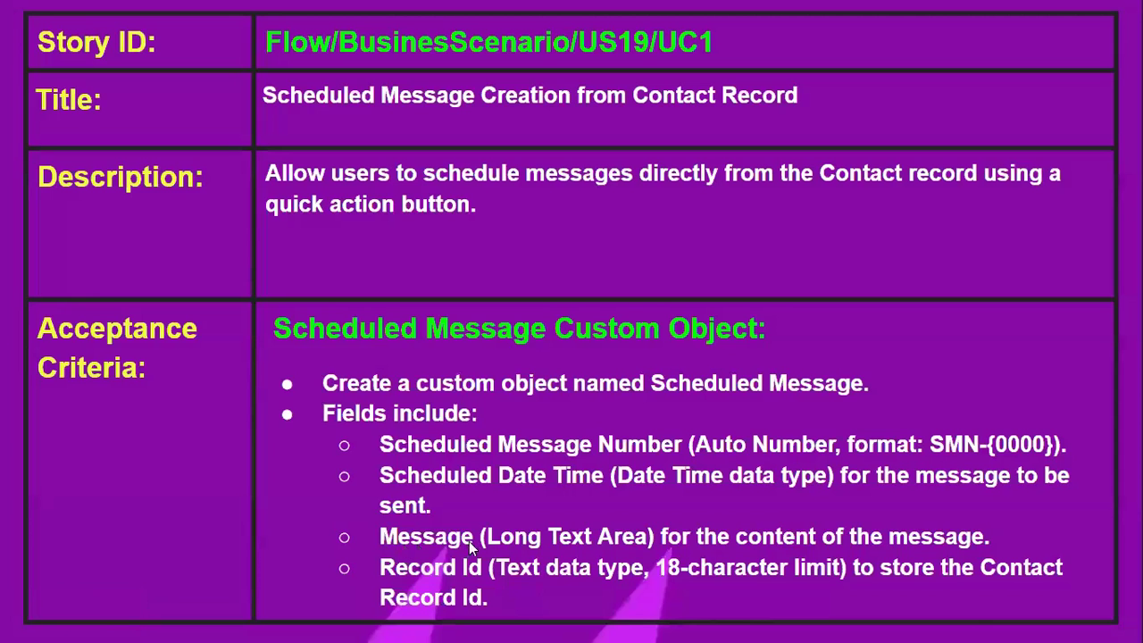
pyautogui.hotkey('alt', 'Tab')
pyautogui.scroll(-4, 314, 503)
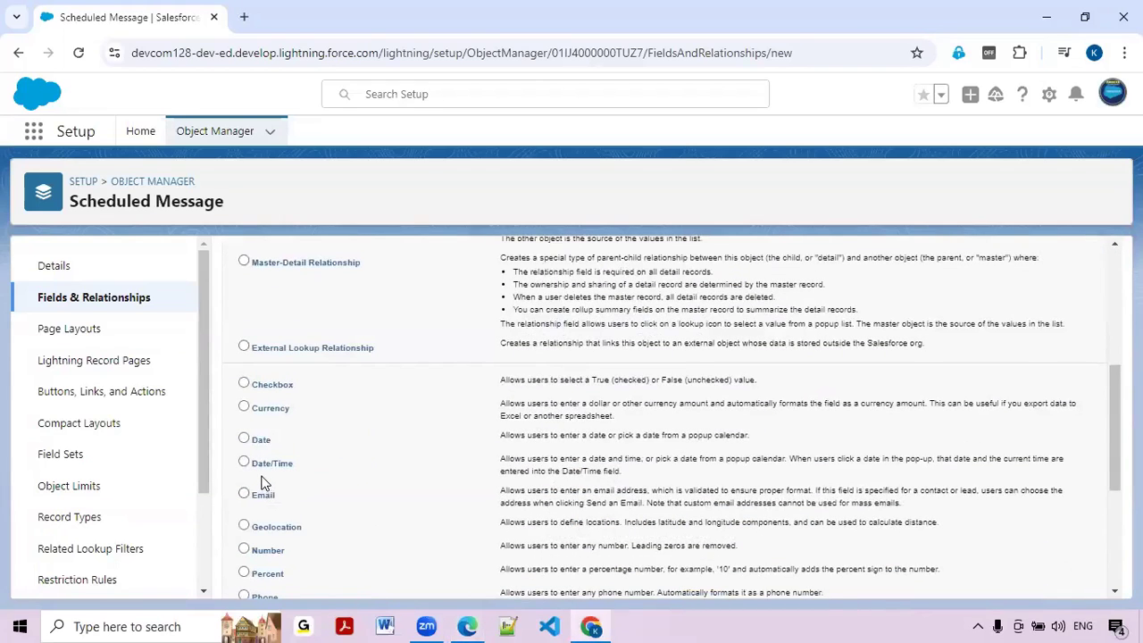
pyautogui.scroll(-3, 261, 483)
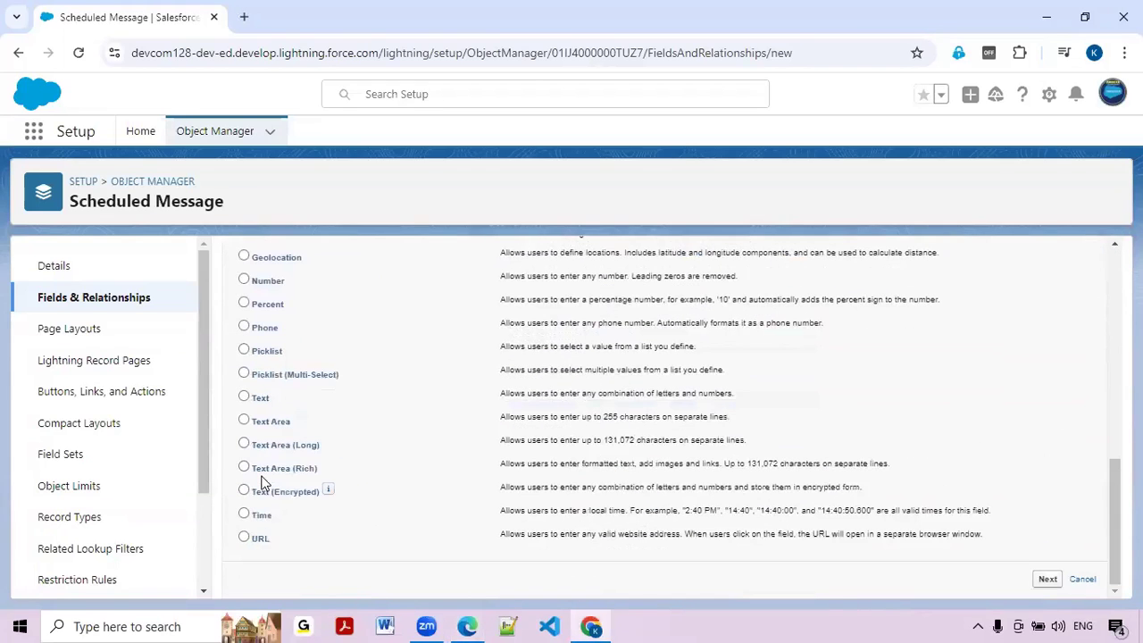
pyautogui.click(244, 444)
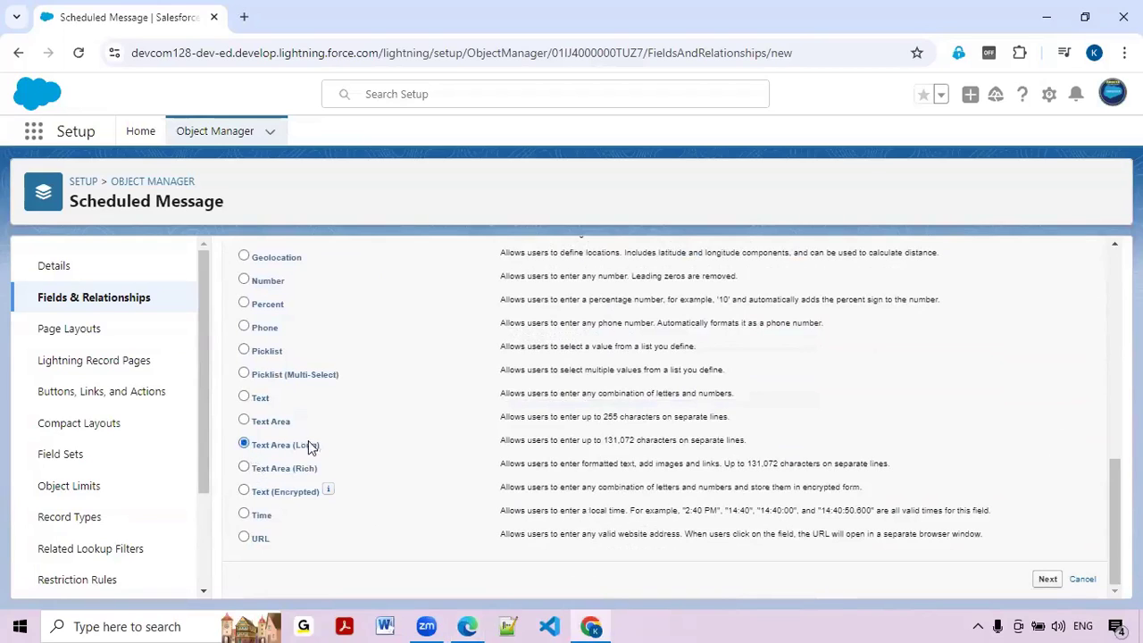
pyautogui.click(1047, 580)
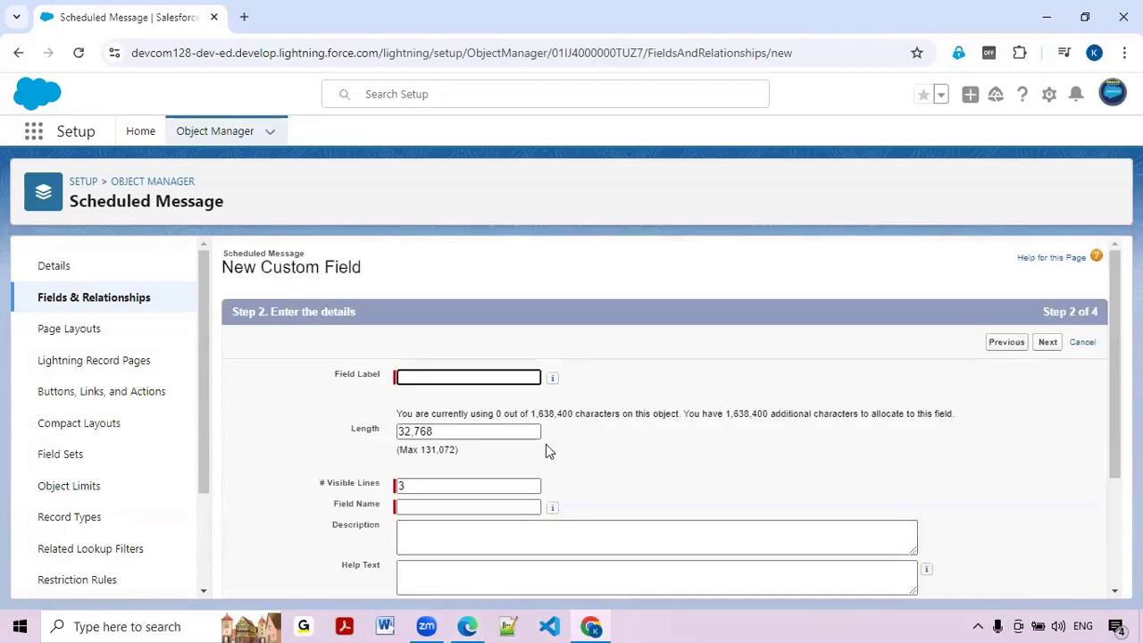
# Label the long text field Message, accept the default details, field-level security and page layouts, and save it while starting another new field
pyautogui.click(460, 378)
pyautogui.write('Mesa')
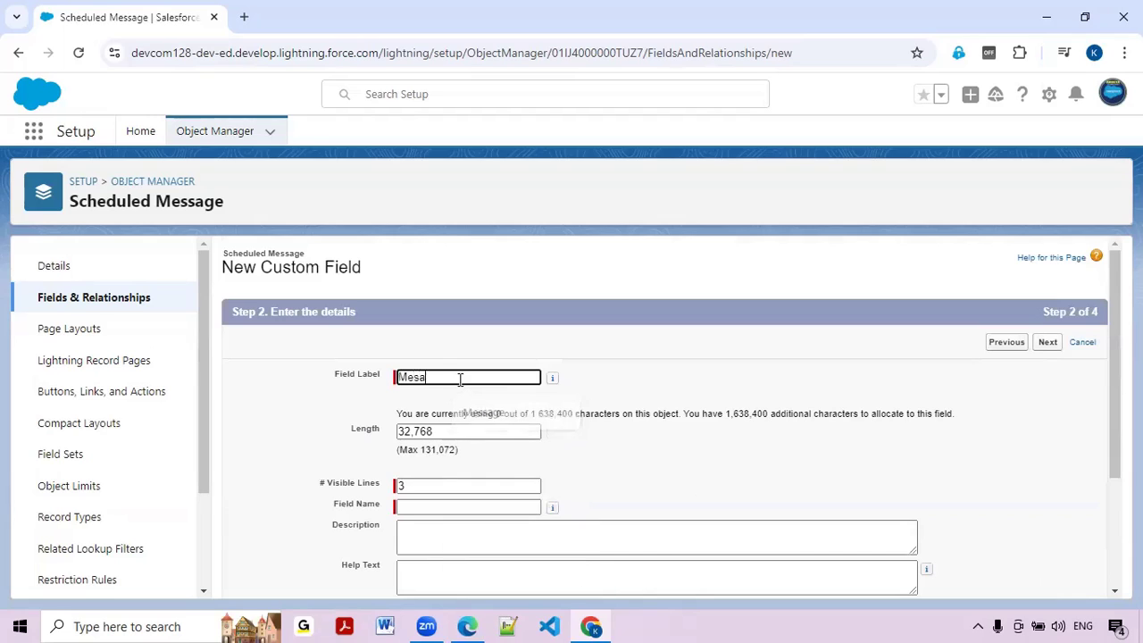
pyautogui.press('BackSpace')
pyautogui.write('sage')
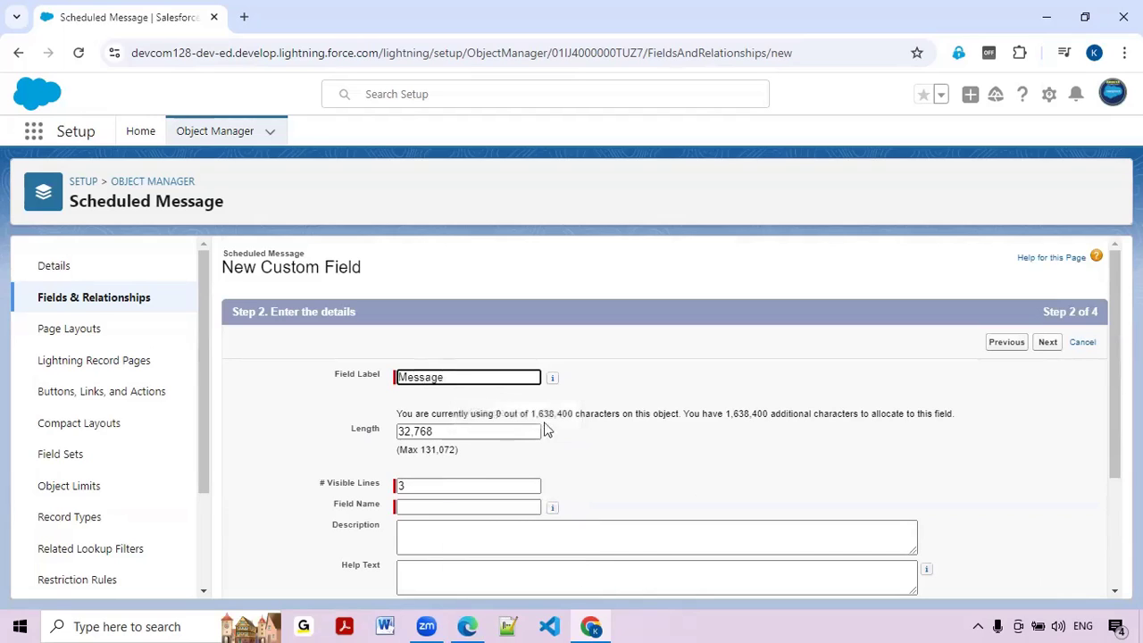
pyautogui.click(635, 444)
pyautogui.click(1049, 344)
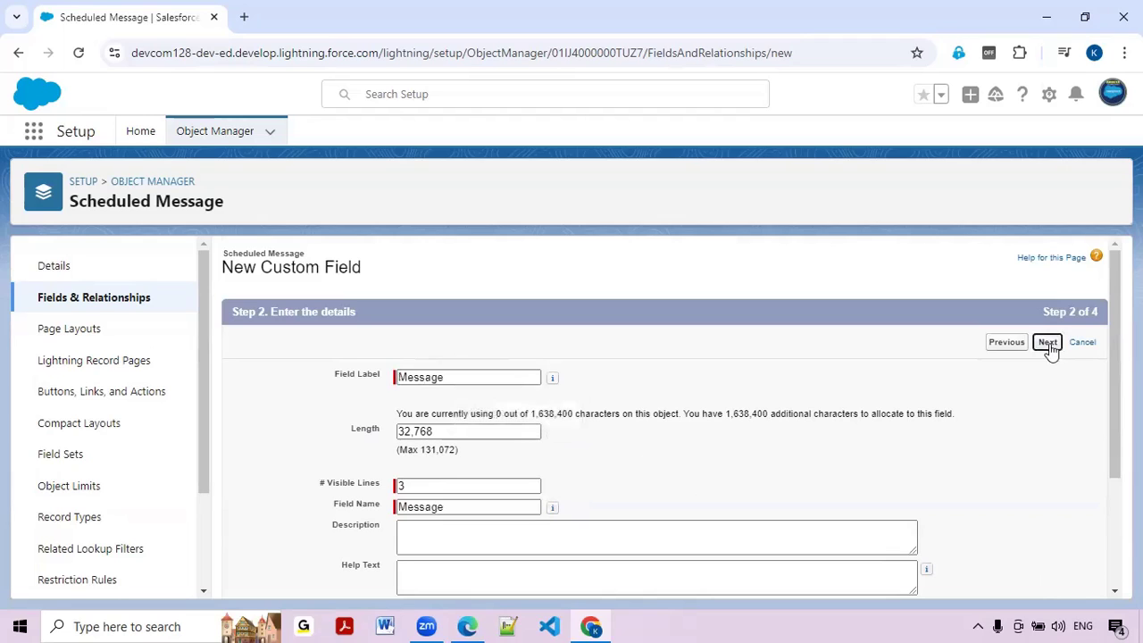
pyautogui.click(1049, 347)
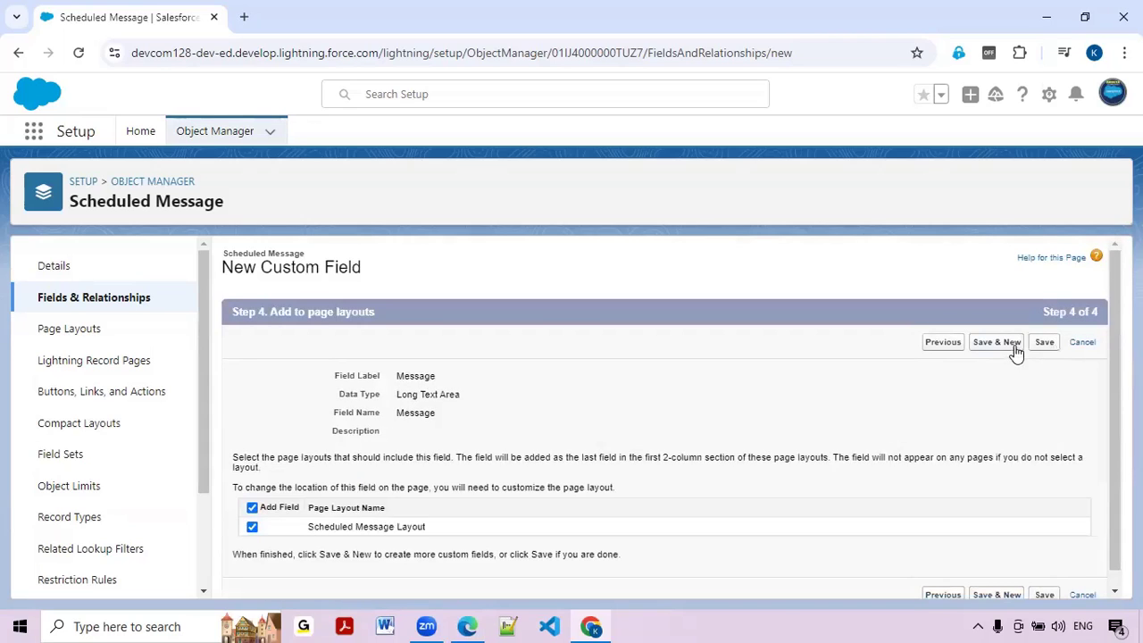
pyautogui.click(1014, 349)
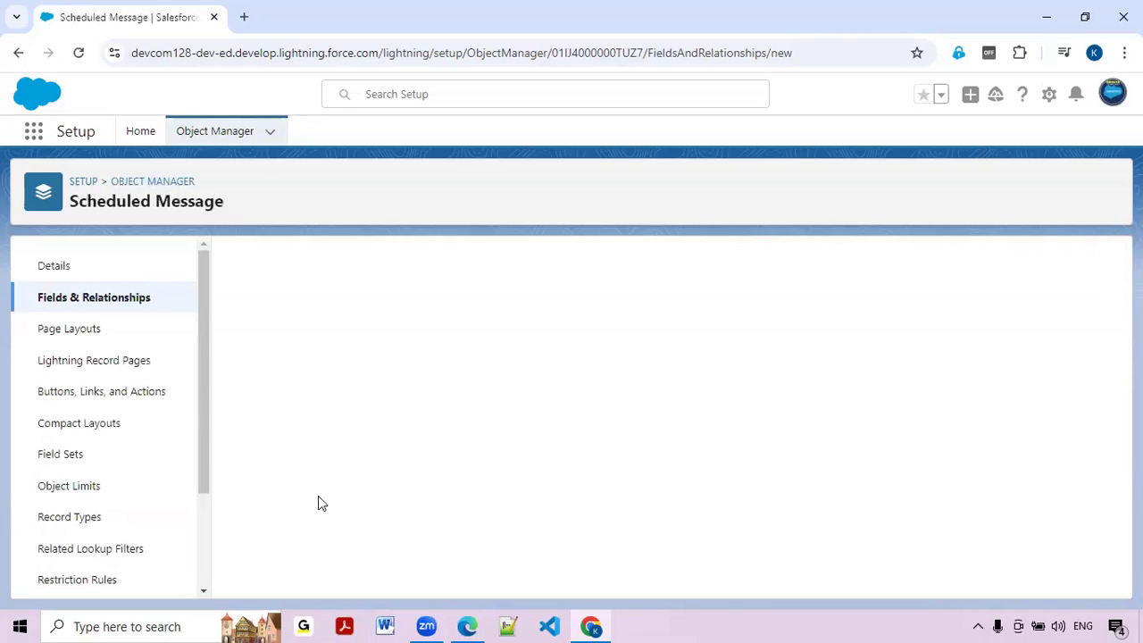
# Choose the Text data type for the next custom field and continue to its details
pyautogui.scroll(-4, 283, 489)
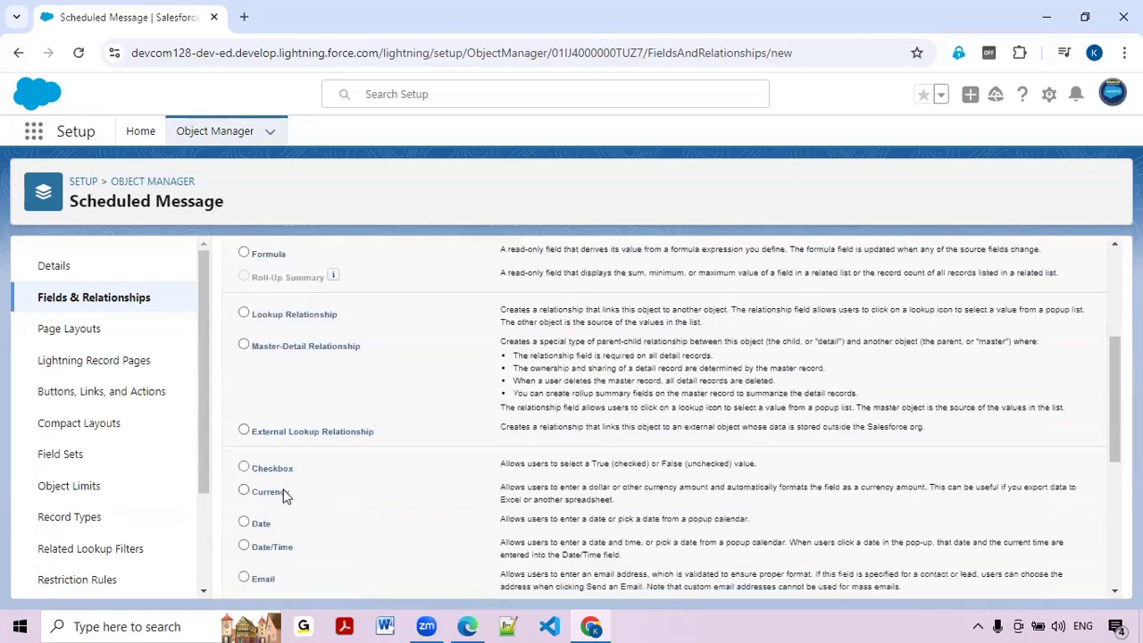
pyautogui.scroll(-3, 283, 497)
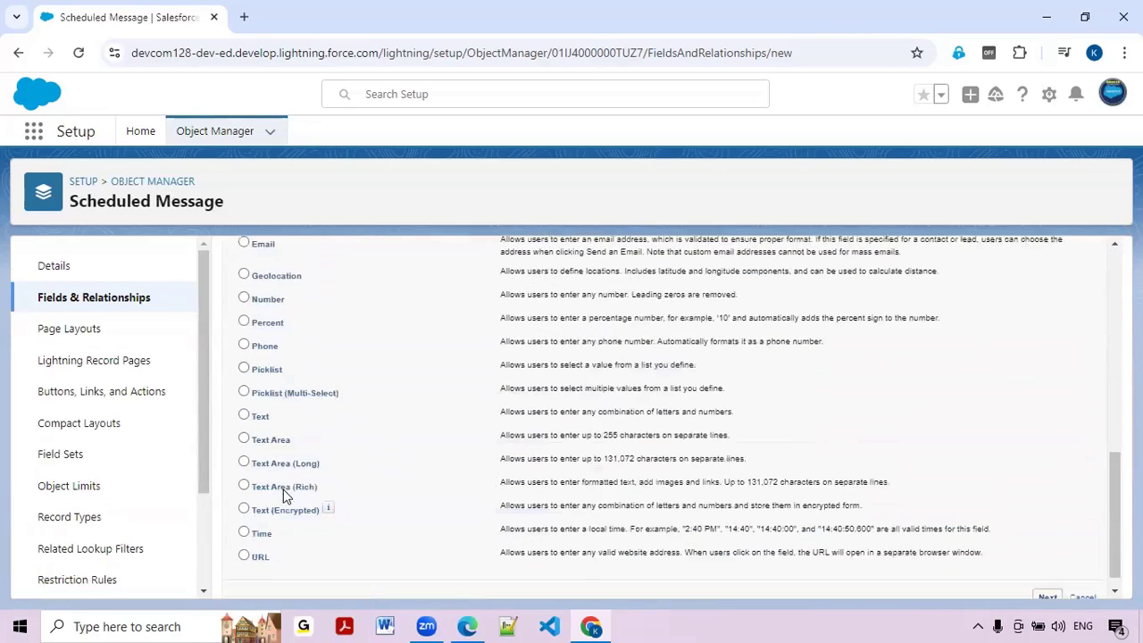
pyautogui.click(244, 397)
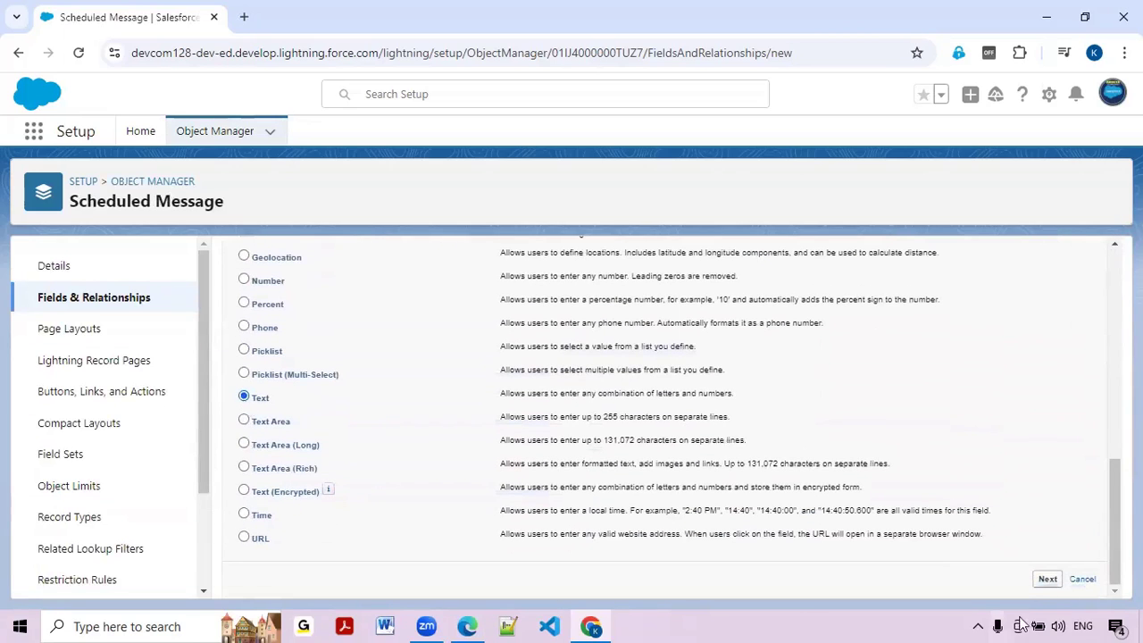
pyautogui.click(1048, 579)
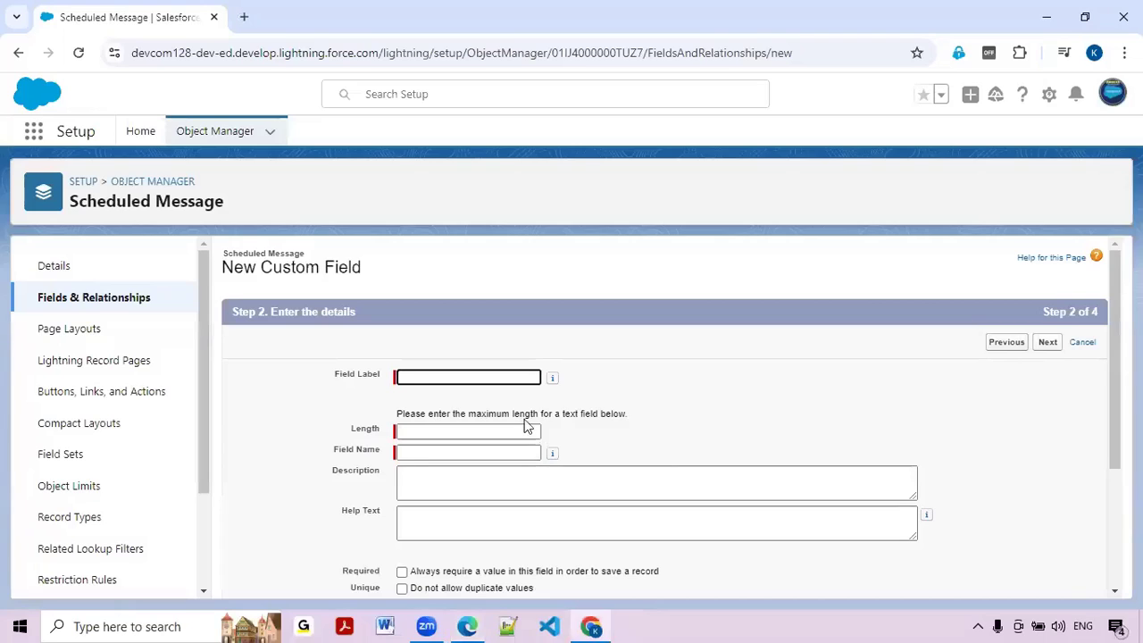
# Label the text field Record Id with a length of 18, accept the default field-level security and page layouts, and save it
pyautogui.write('Record Id')
pyautogui.click(460, 436)
pyautogui.write('18')
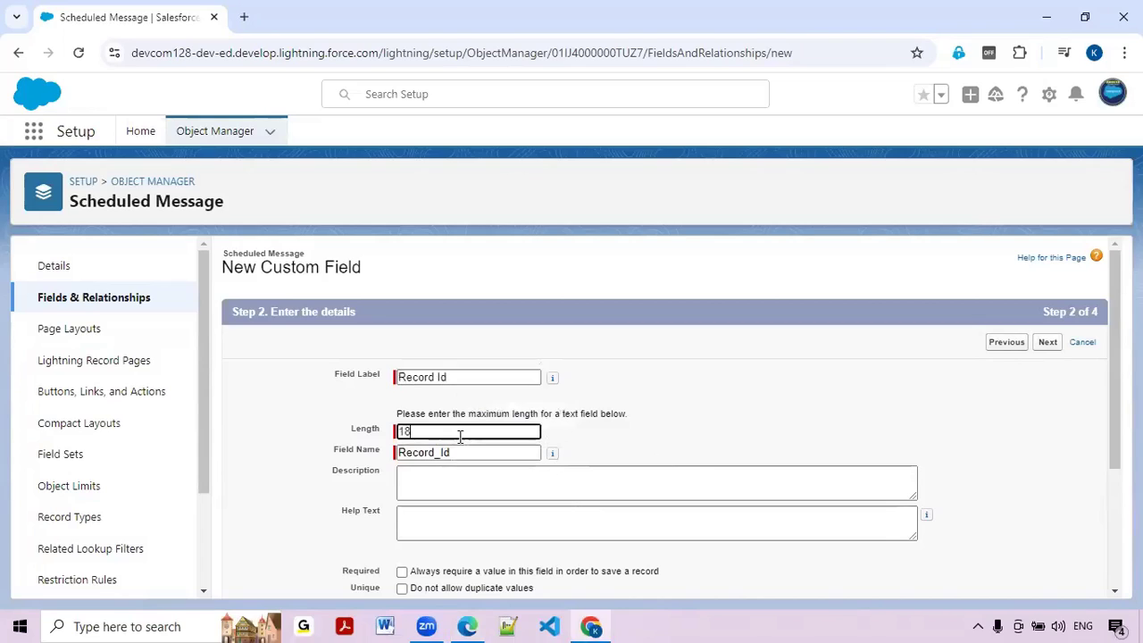
pyautogui.click(694, 451)
pyautogui.click(1049, 345)
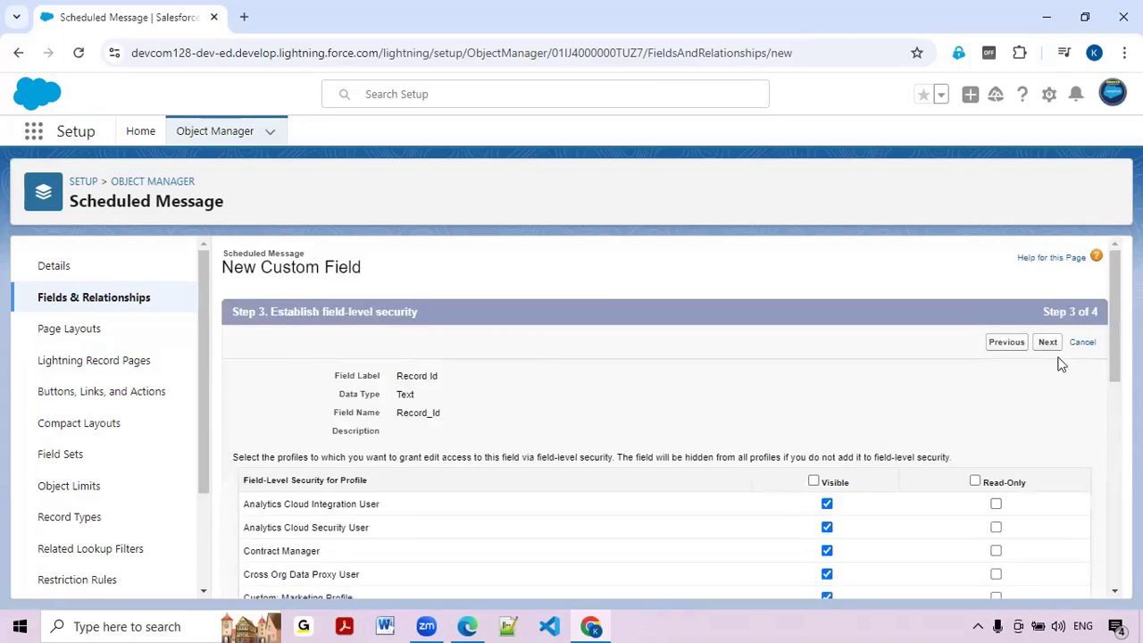
pyautogui.click(1052, 348)
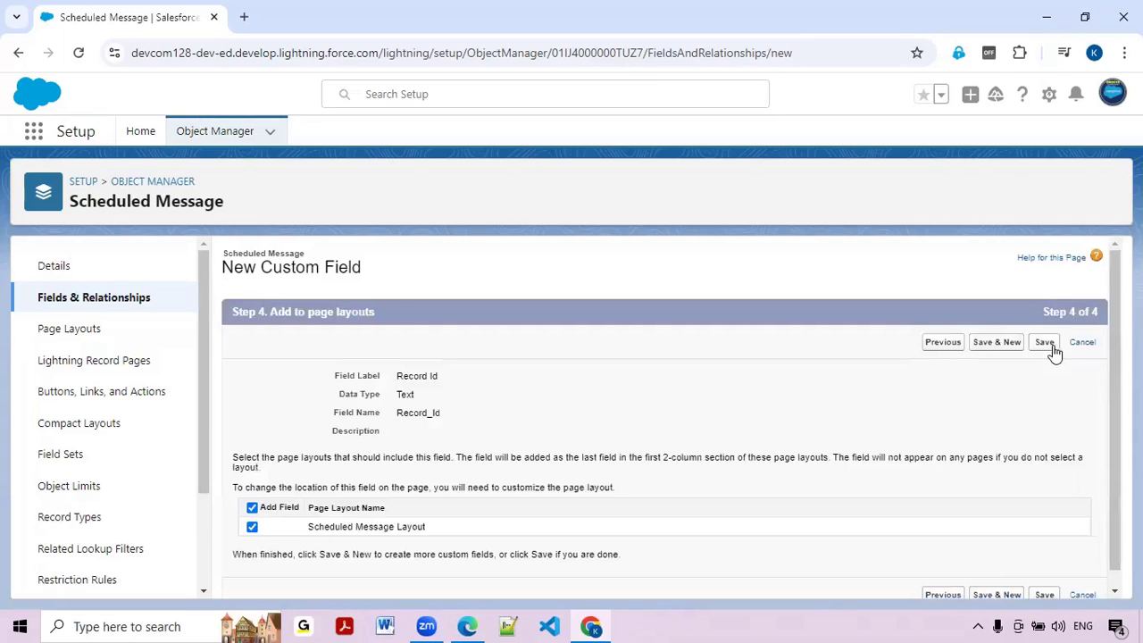
pyautogui.click(1052, 350)
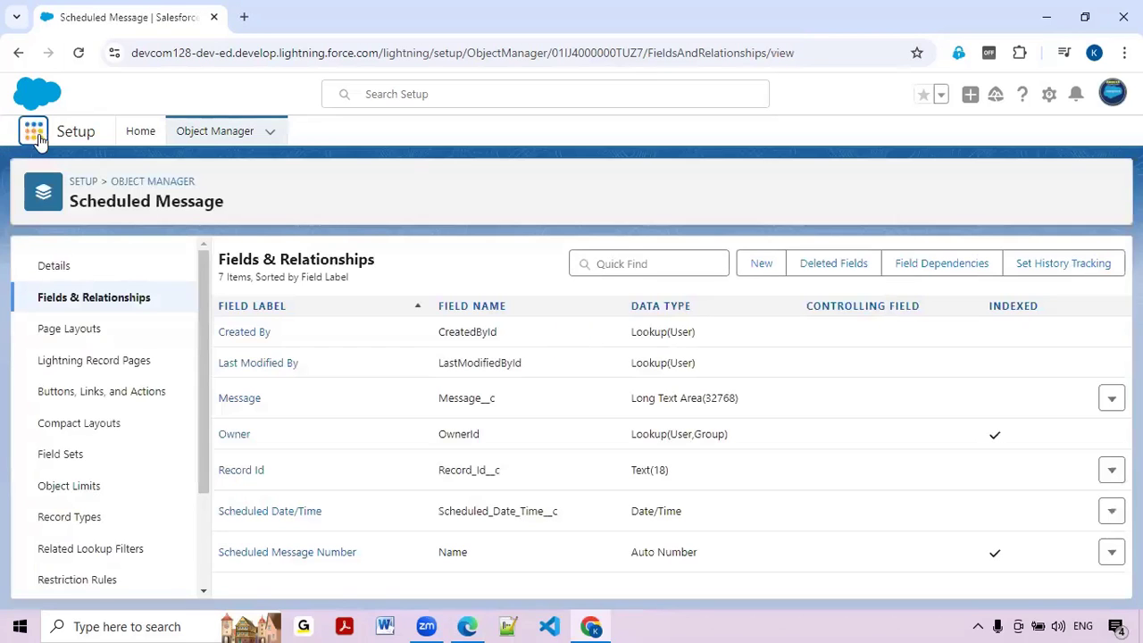
# Find Scheduled Messages in the App Launcher and open its list view in a new browser tab
pyautogui.click(37, 141)
pyautogui.write('Sche')
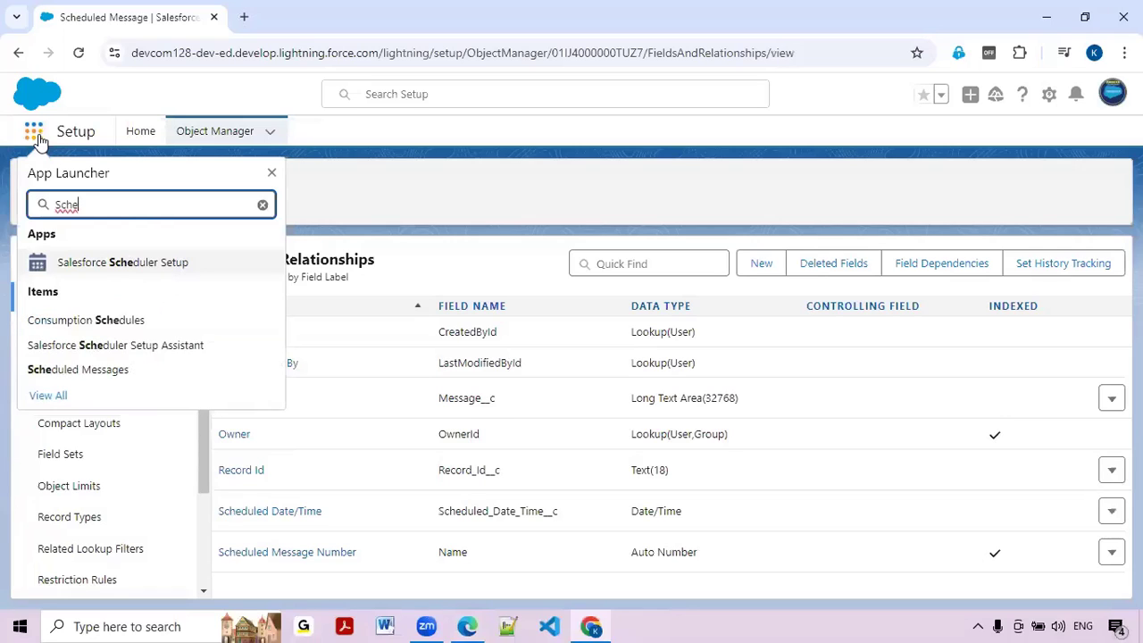
pyautogui.middleClick(81, 371)
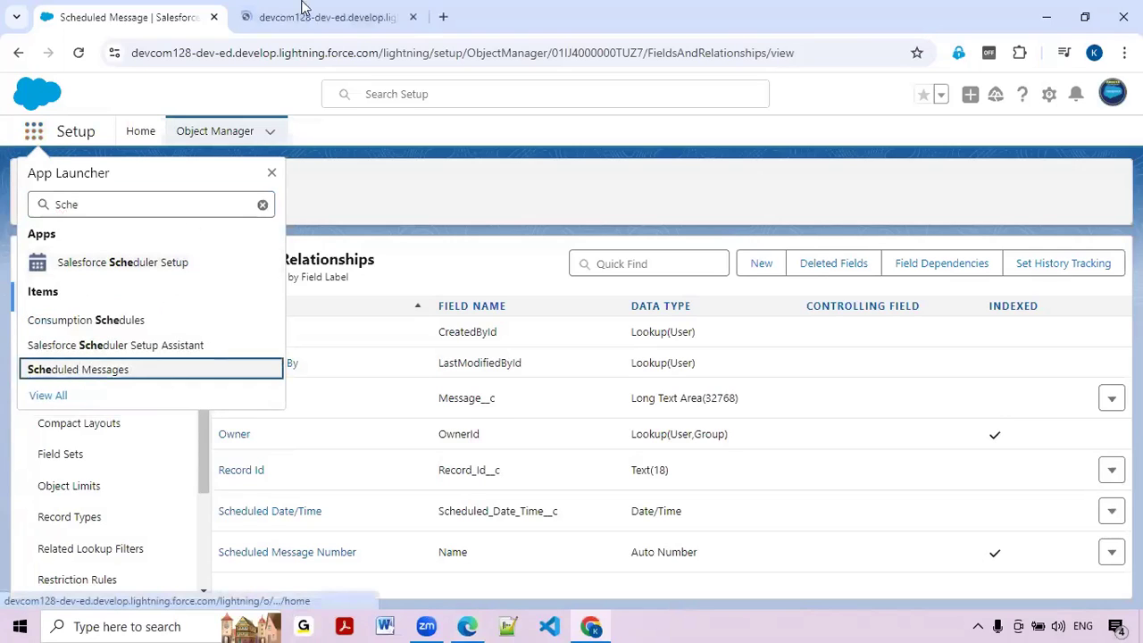
pyautogui.click(304, 9)
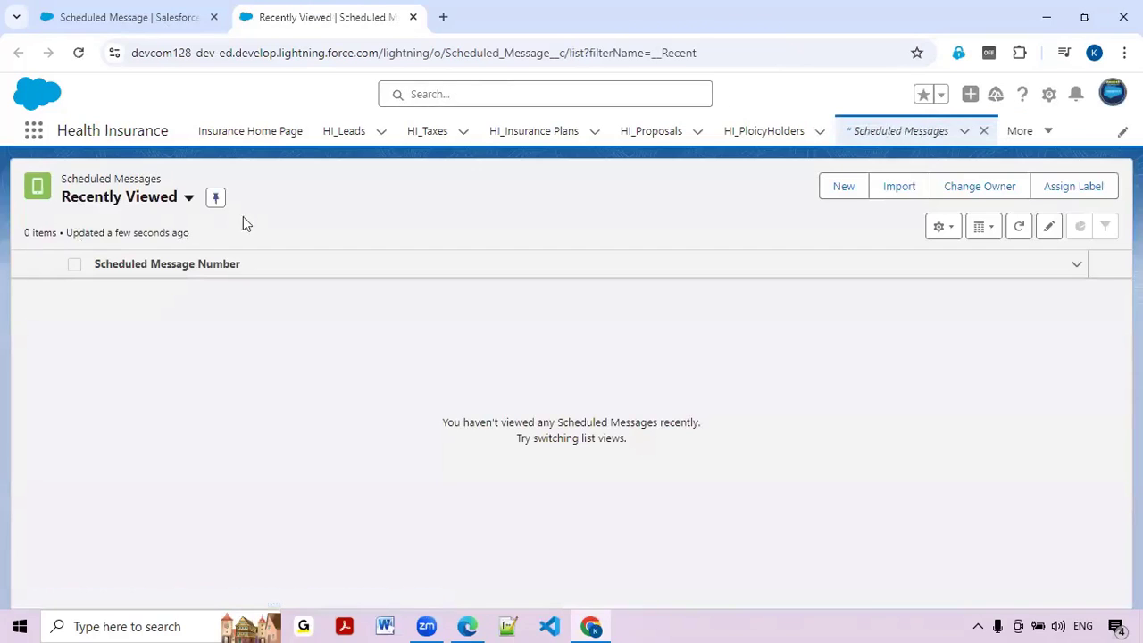
# Try out a new Scheduled Message record with date 11/09/2024, time 12:30 pm and message Test Message, and discard it
pyautogui.click(840, 187)
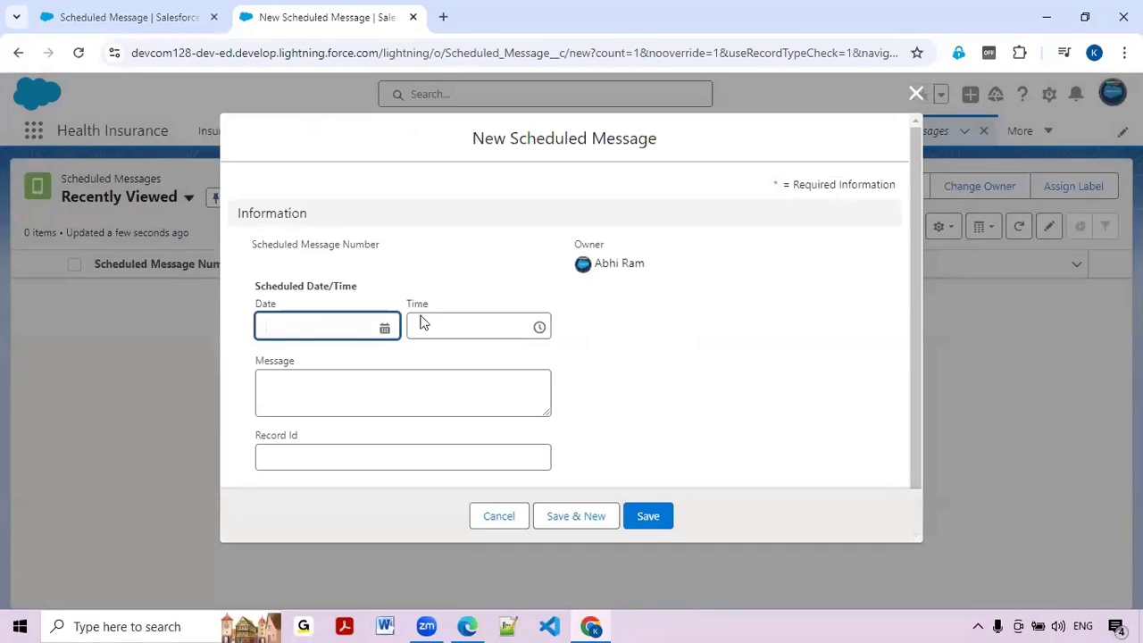
pyautogui.click(386, 327)
pyautogui.click(375, 484)
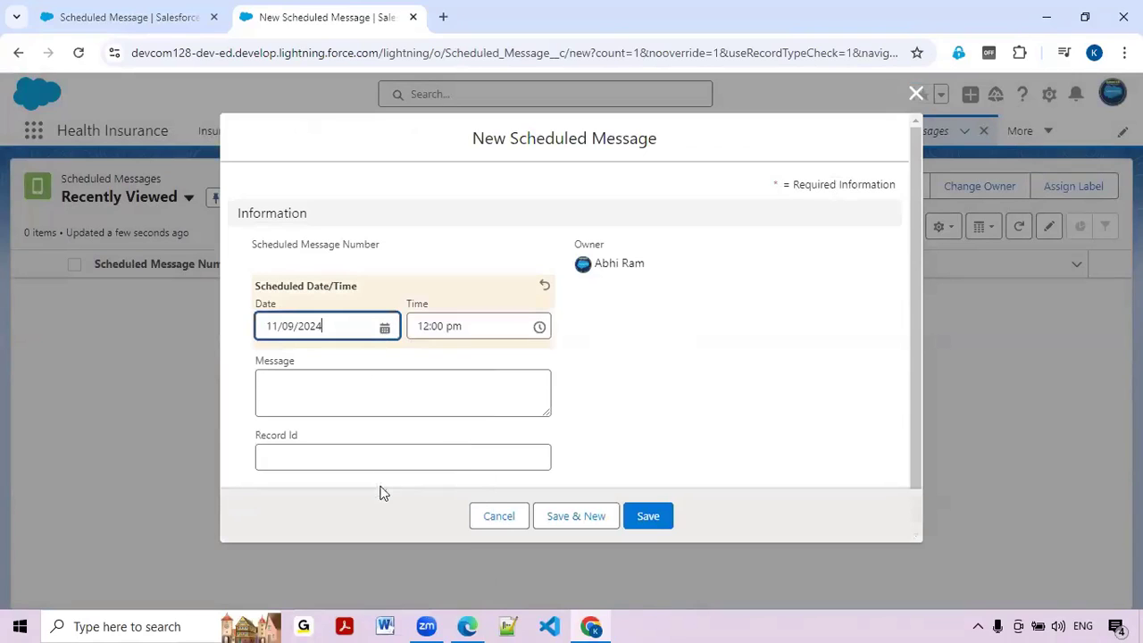
pyautogui.click(468, 326)
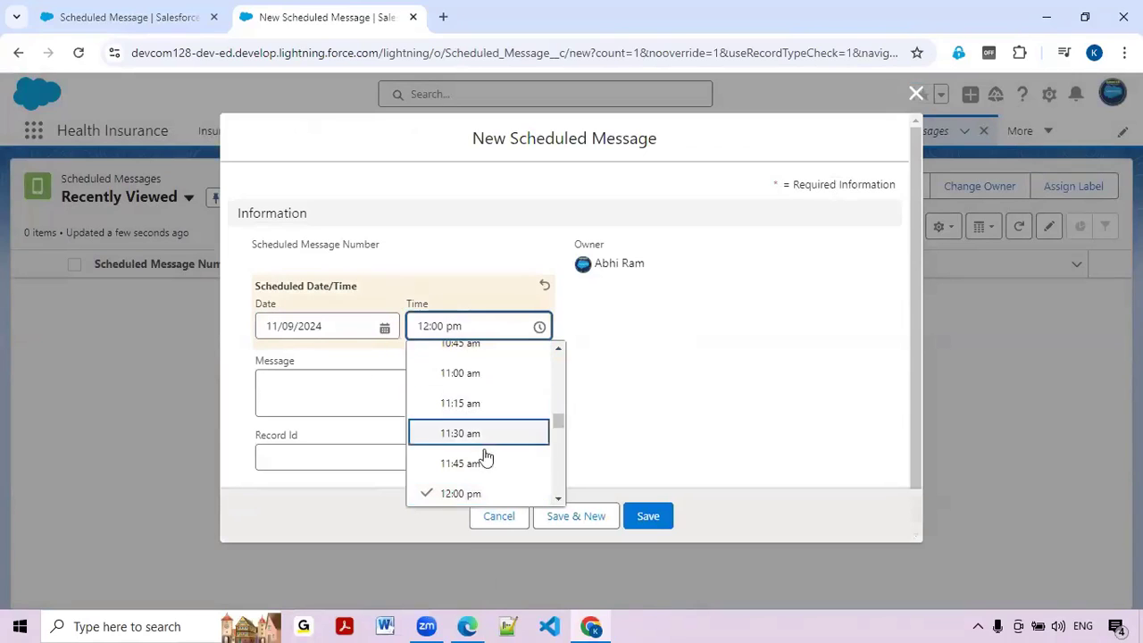
pyautogui.scroll(-1, 565, 501)
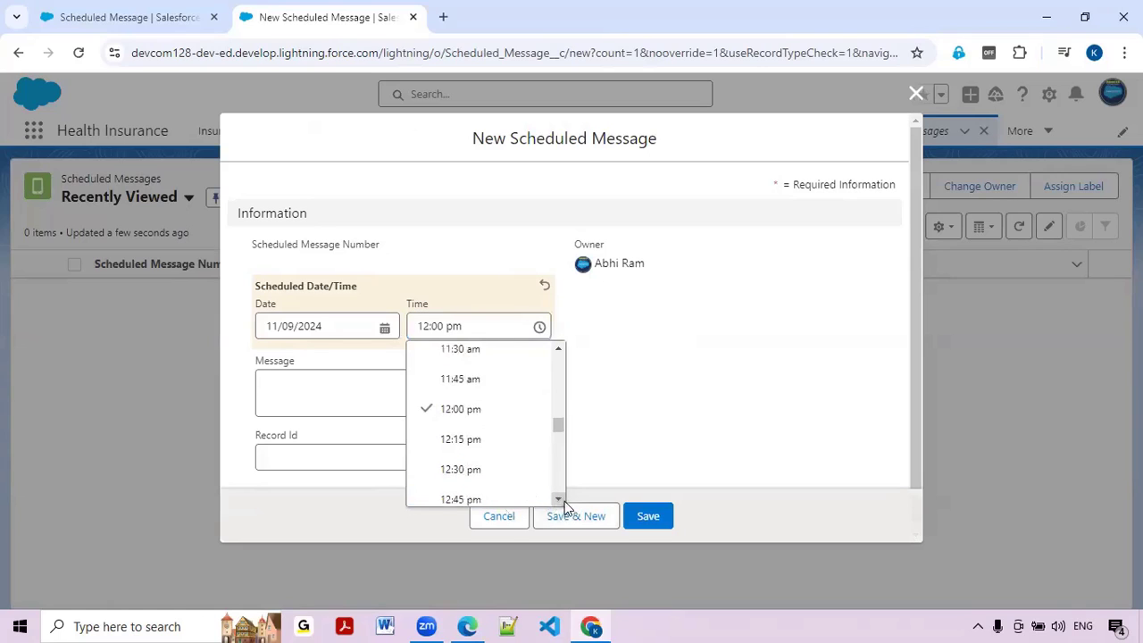
pyautogui.click(498, 456)
pyautogui.click(272, 388)
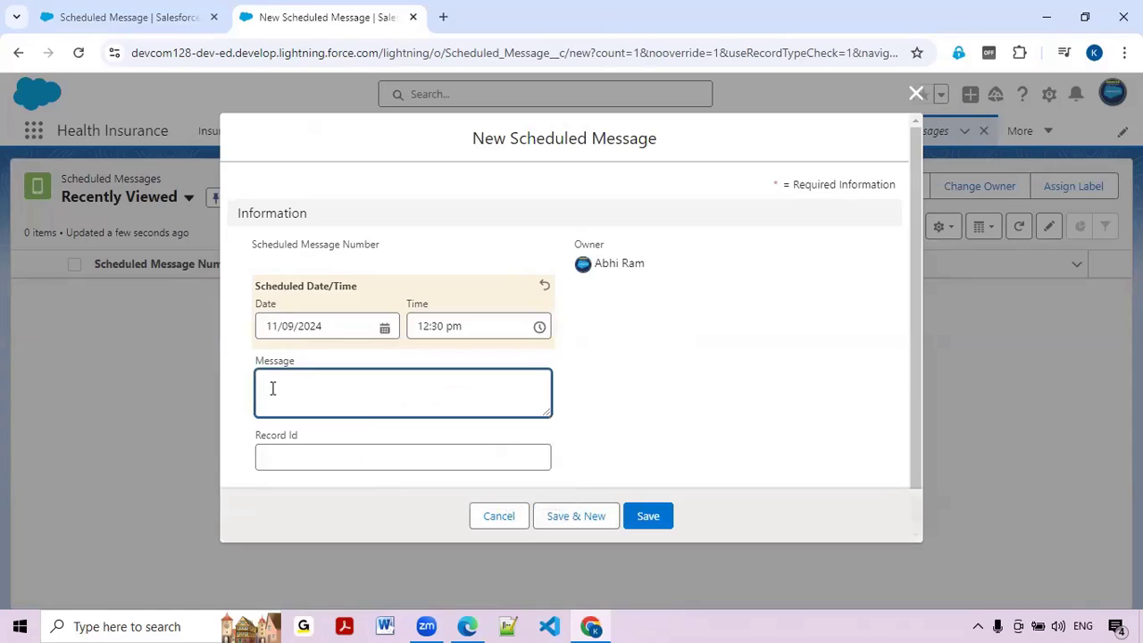
pyautogui.write('Test')
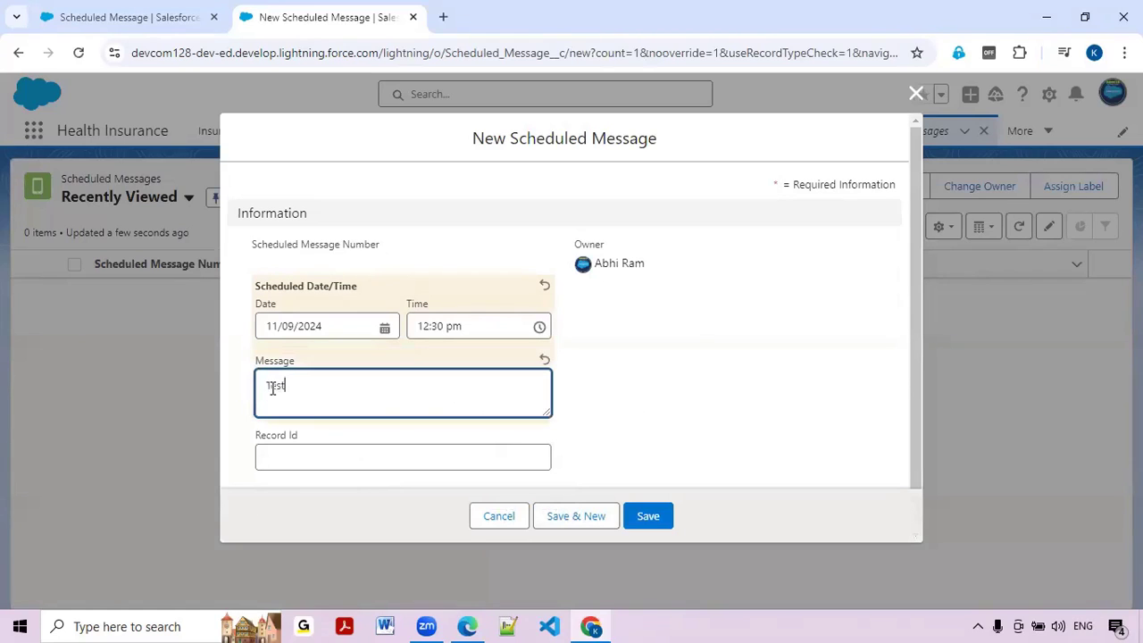
pyautogui.write(' Message')
pyautogui.click(794, 406)
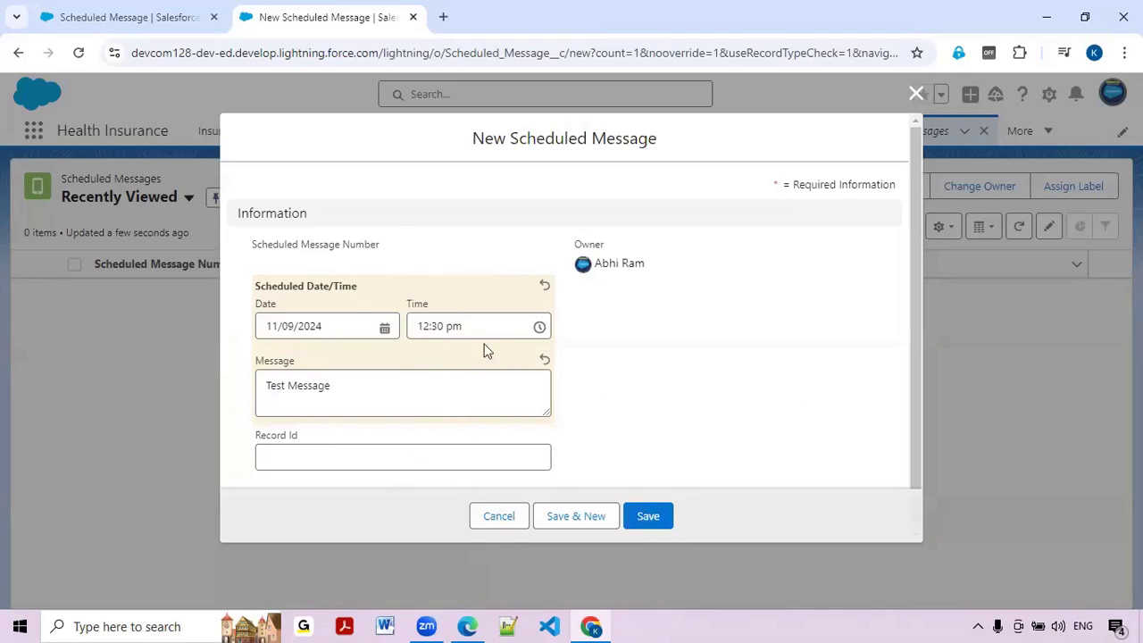
pyautogui.click(499, 516)
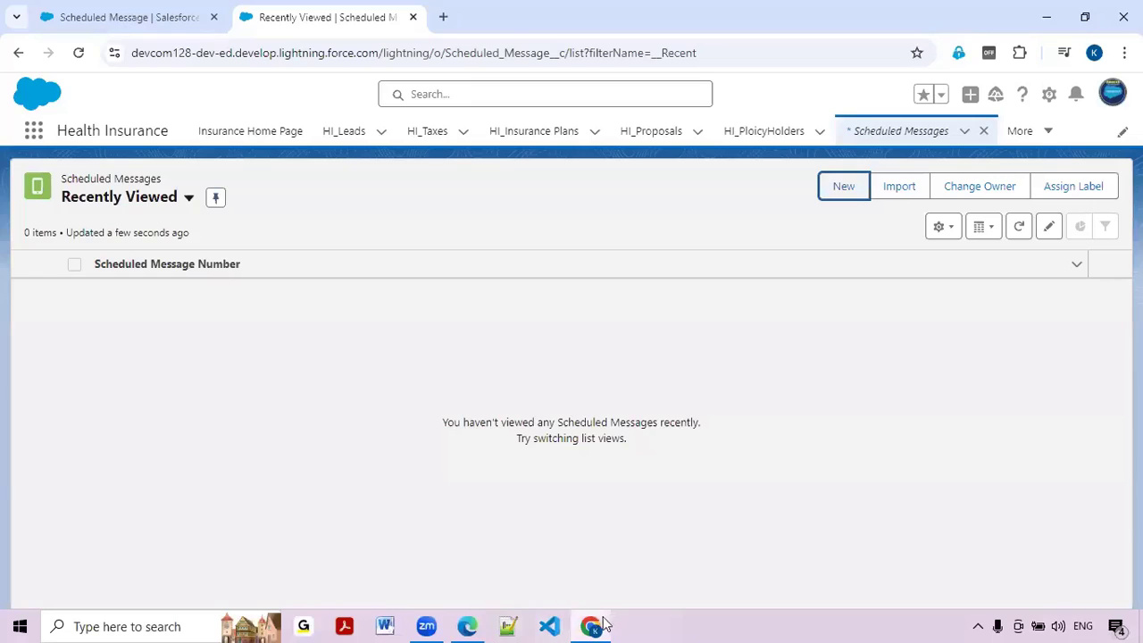
# Review the user story and the fields on the blank new Scheduled Message form, and close the form without saving
pyautogui.click(593, 626)
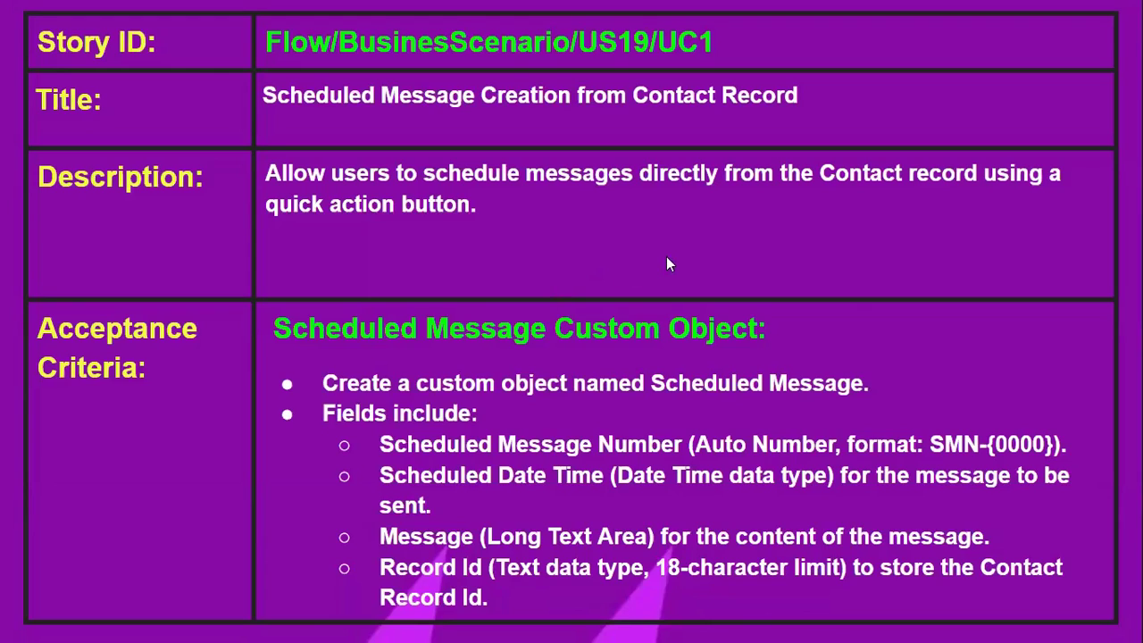
pyautogui.hotkey('alt', 'Tab')
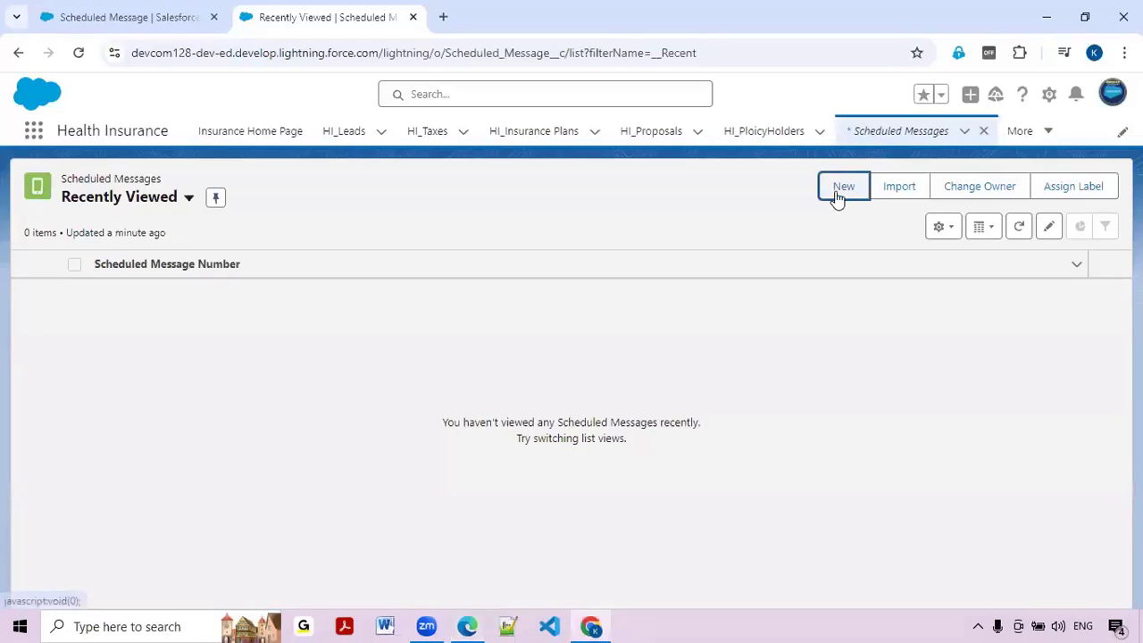
pyautogui.click(842, 189)
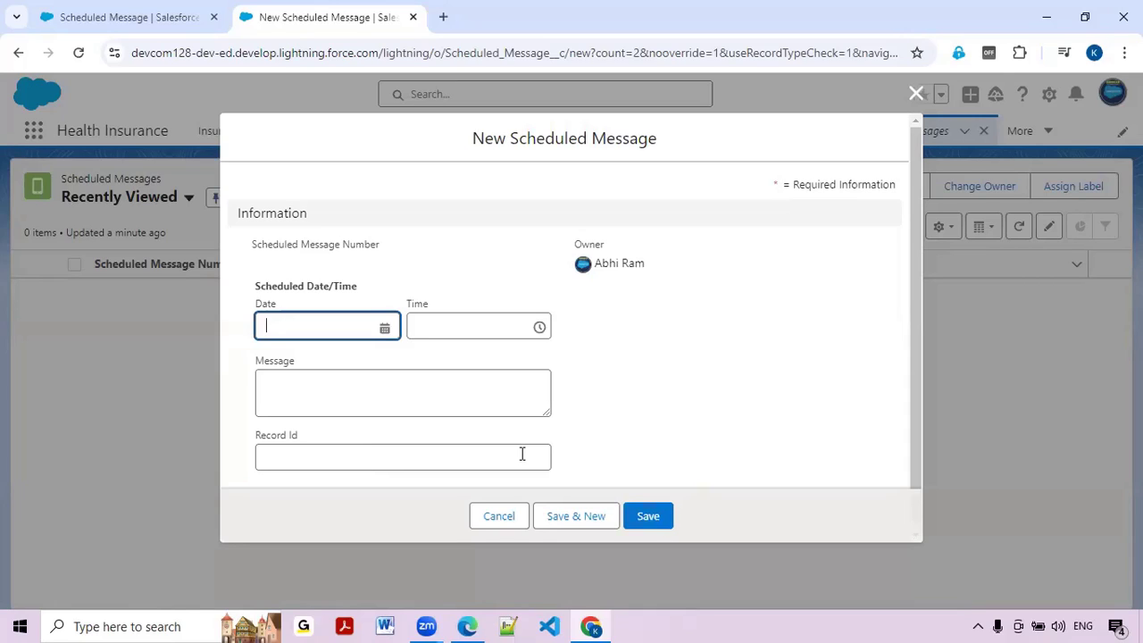
pyautogui.click(783, 526)
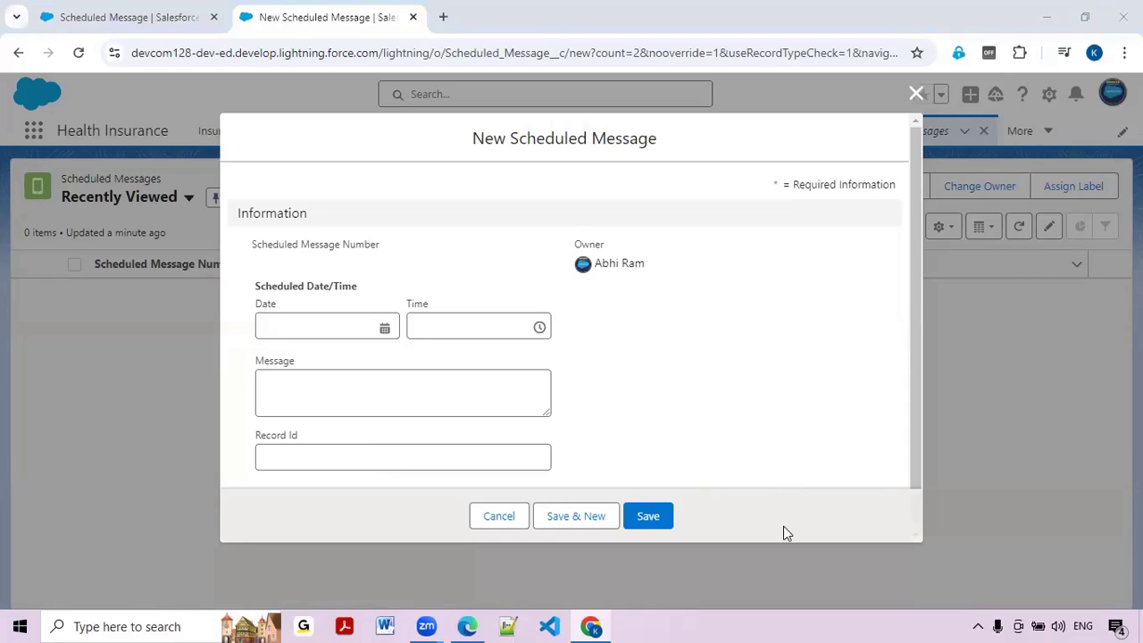
pyautogui.click(844, 470)
pyautogui.click(920, 95)
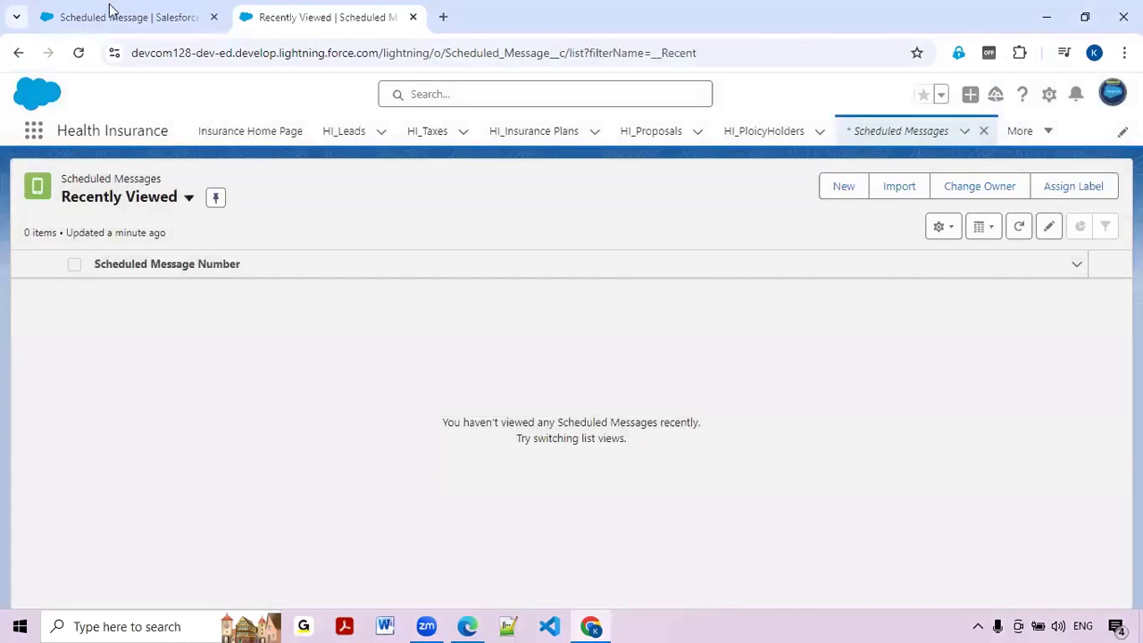
# Return to the Scheduled Message setup page, find Flows in the App Launcher and open its list in a new browser tab
pyautogui.click(114, 13)
pyautogui.click(102, 202)
pyautogui.hotkey('ctrl', 'a')
pyautogui.write('flows')
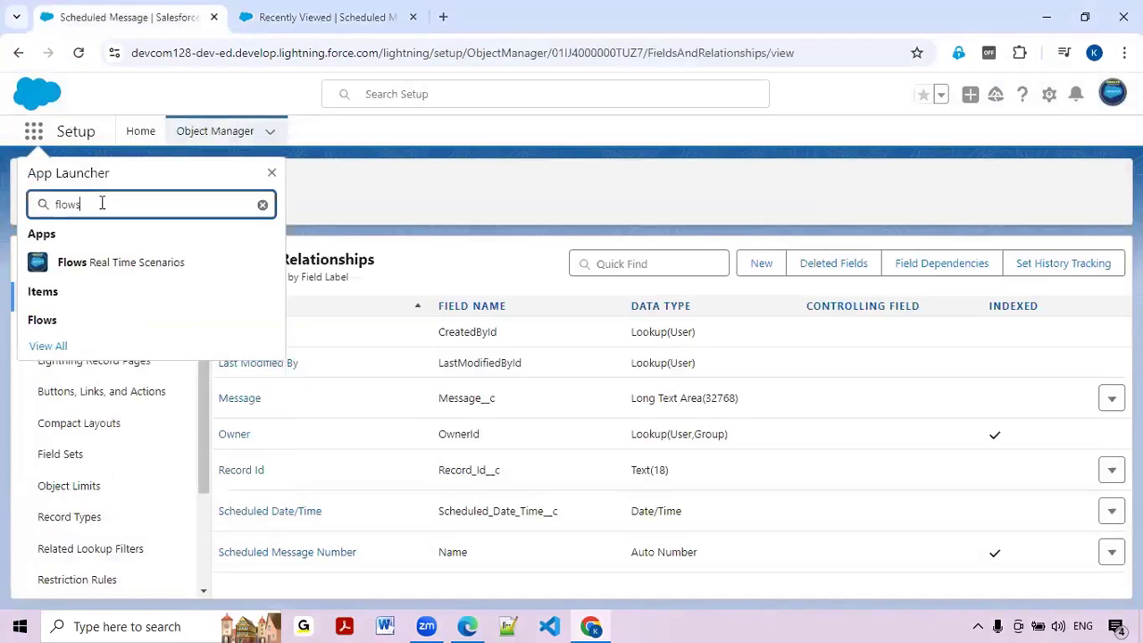
pyautogui.click(51, 327)
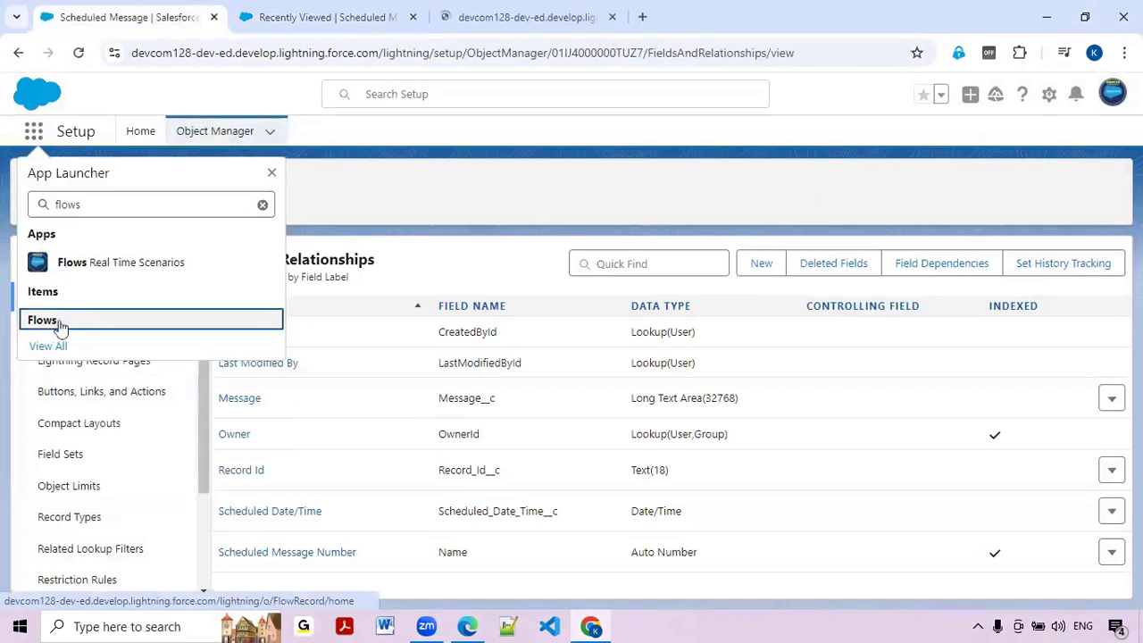
pyautogui.click(487, 18)
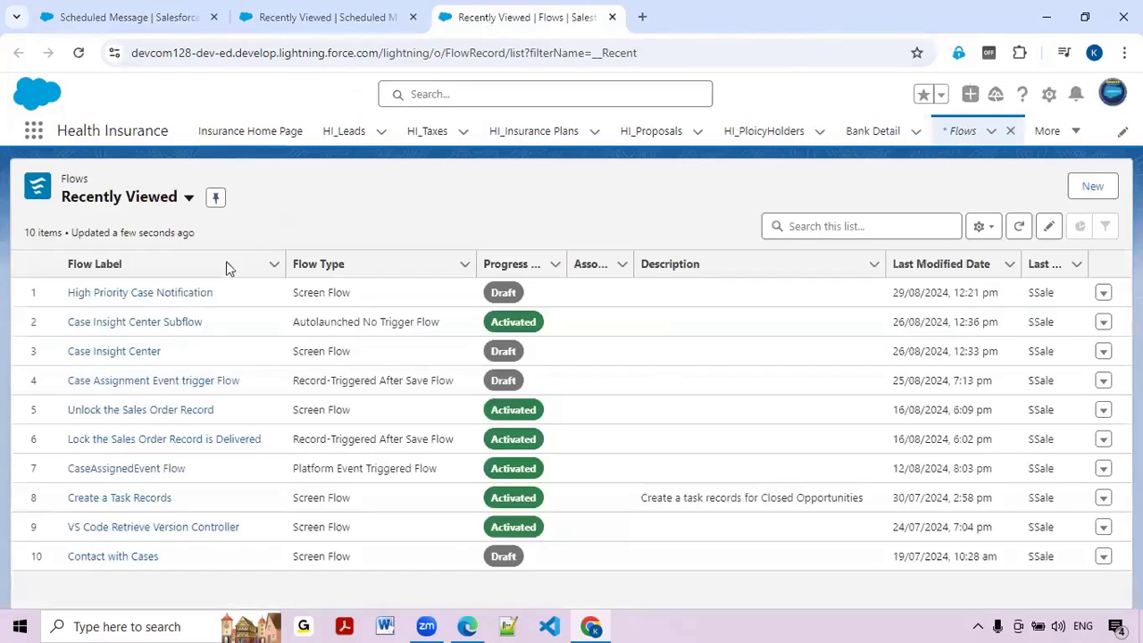
# Create a new Screen Flow, starting from scratch
pyautogui.click(1105, 187)
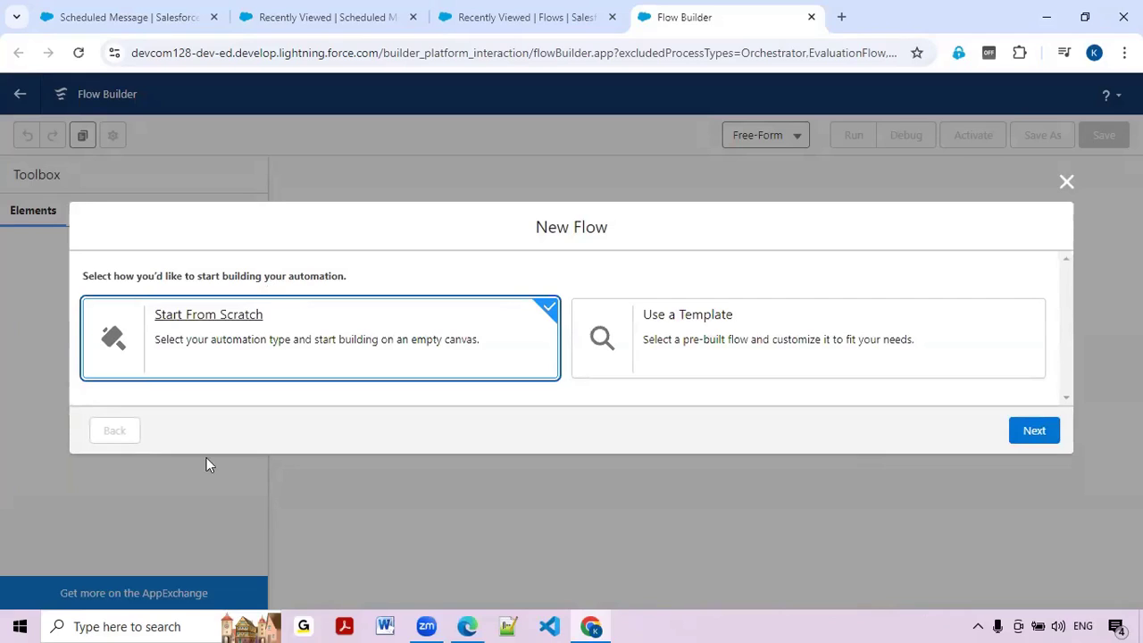
pyautogui.click(1034, 432)
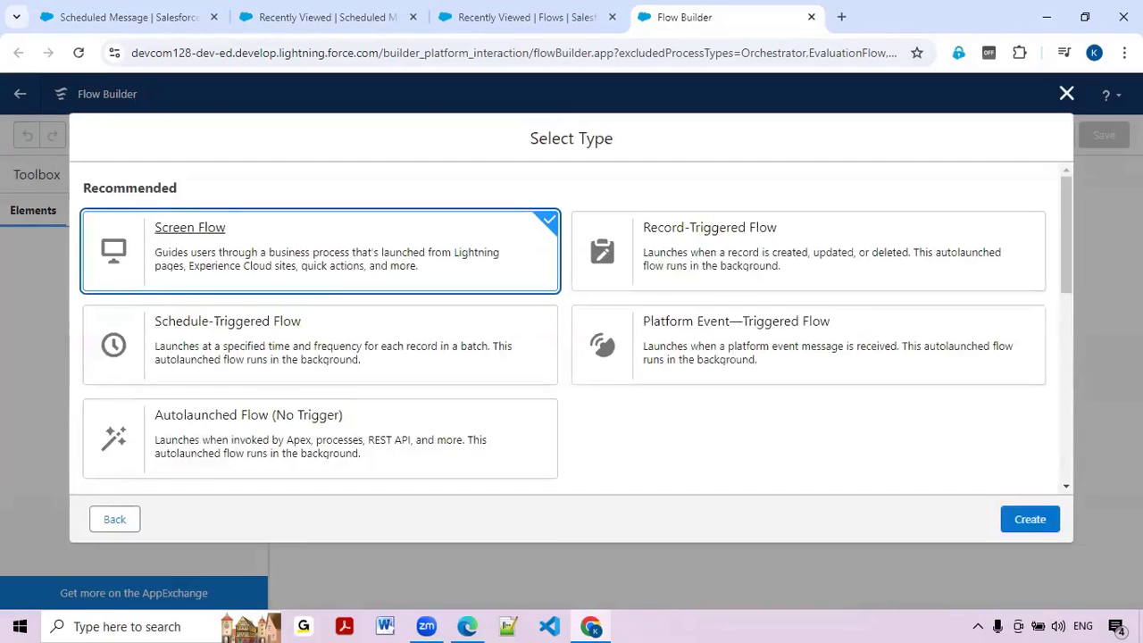
pyautogui.click(1041, 527)
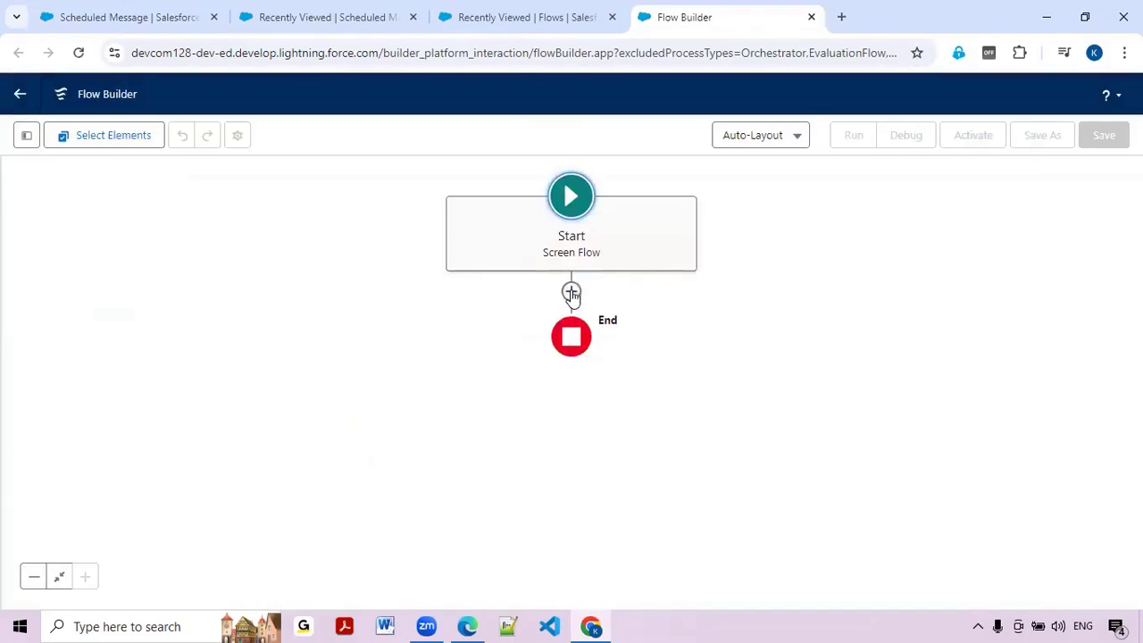
# Add a Screen element between Start and End, label it Create Scheduled Message, and accept it
pyautogui.click(571, 294)
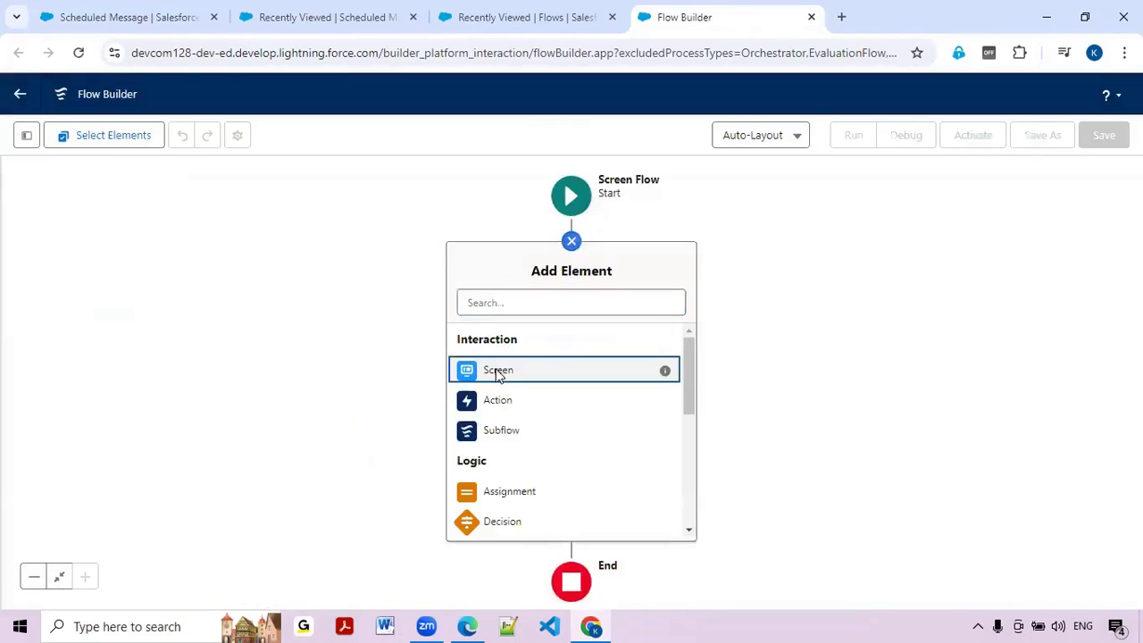
pyautogui.click(497, 374)
pyautogui.write('C')
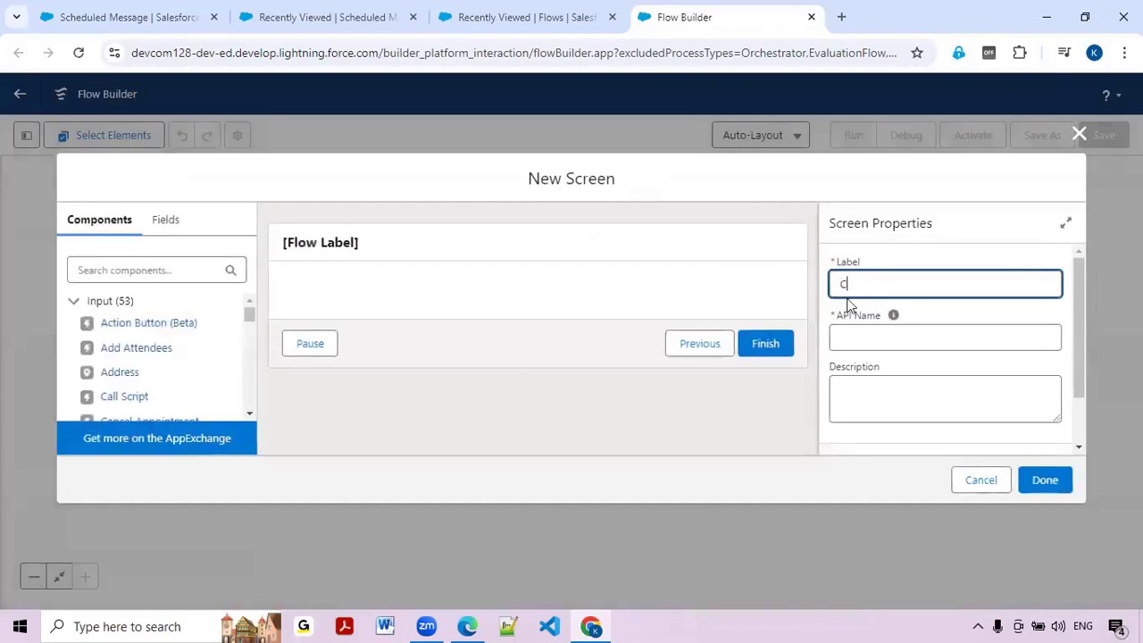
pyautogui.write('reate Scheduled Mes')
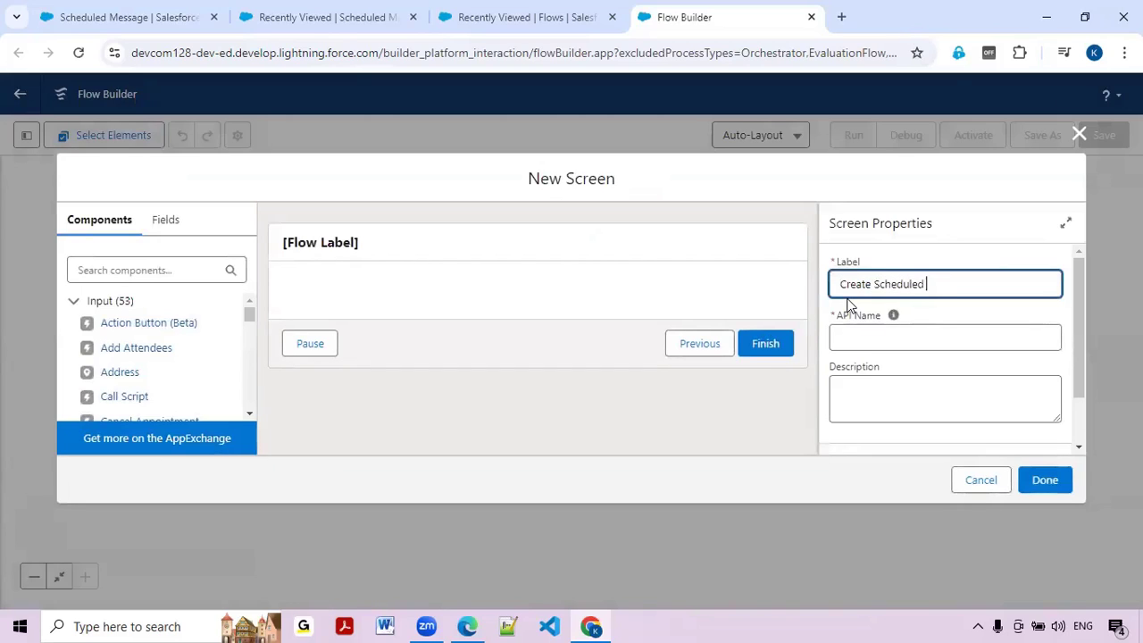
pyautogui.press('BackSpace')
pyautogui.write('ssage')
pyautogui.click(1063, 498)
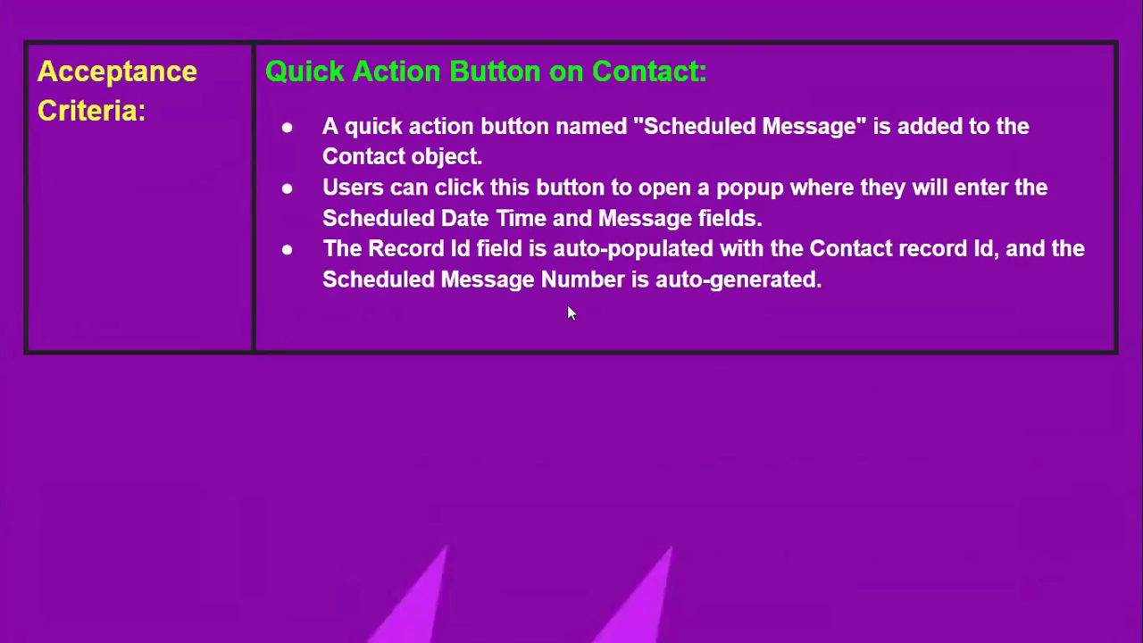
# In the Create Scheduled Message screen's record fields, create a single-record variable objScheduledMessage for the Scheduled Message object
pyautogui.hotkey('alt', 'Tab')
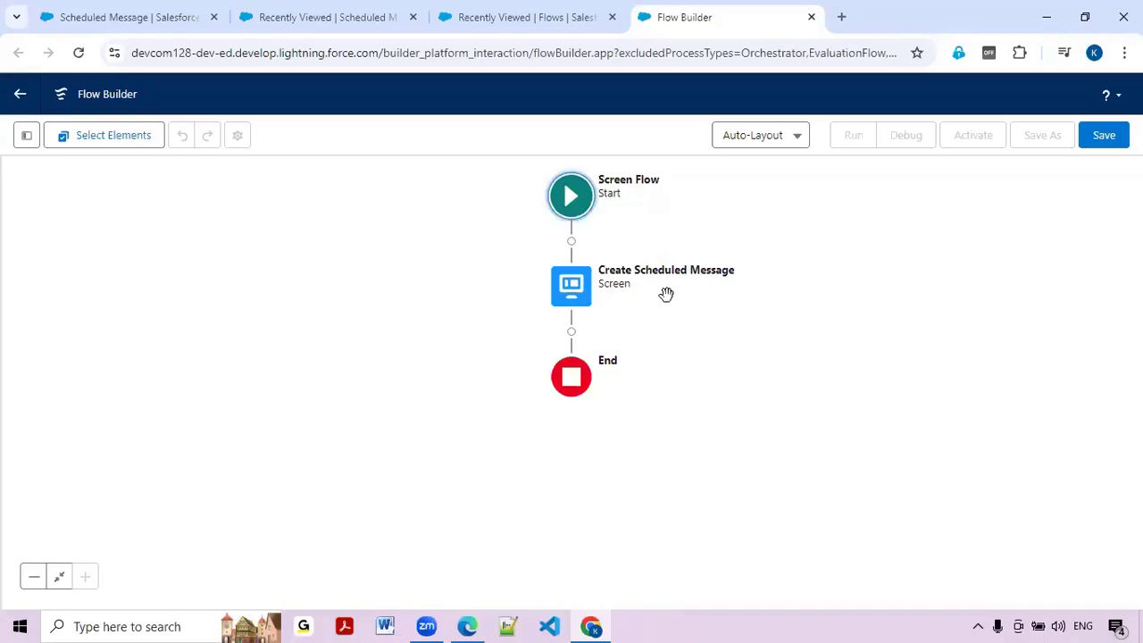
pyautogui.doubleClick(578, 307)
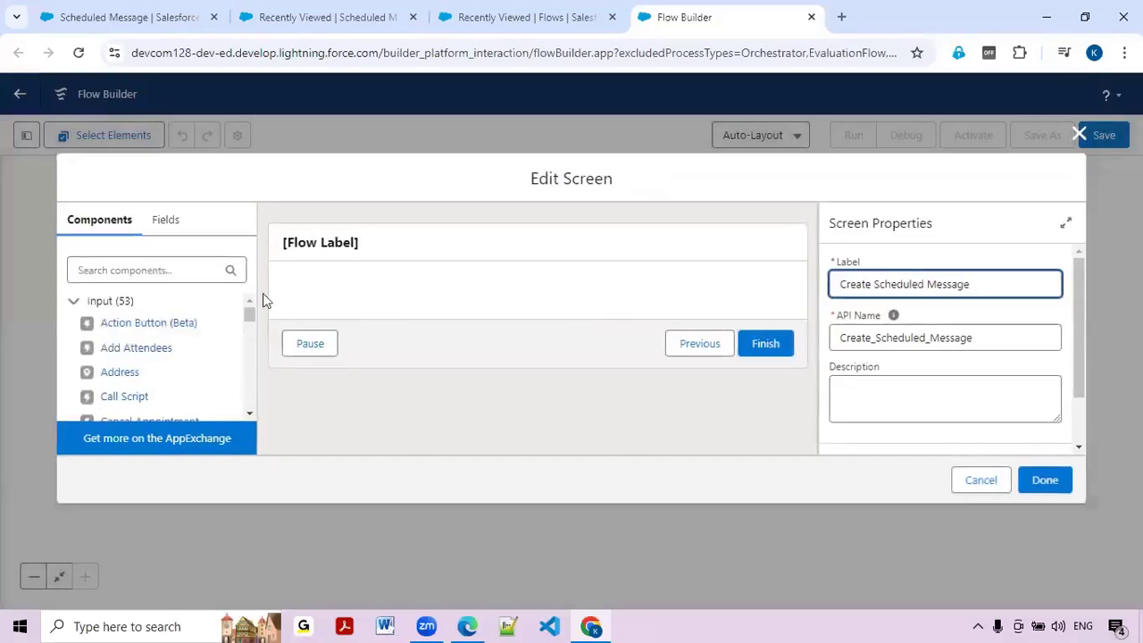
pyautogui.click(164, 222)
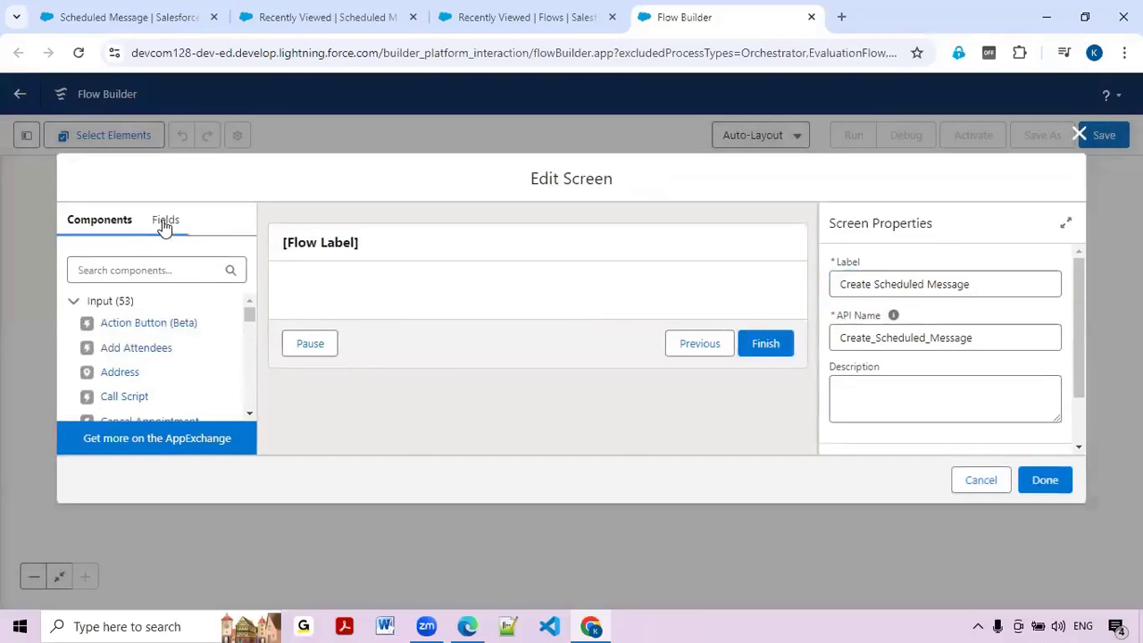
pyautogui.click(188, 343)
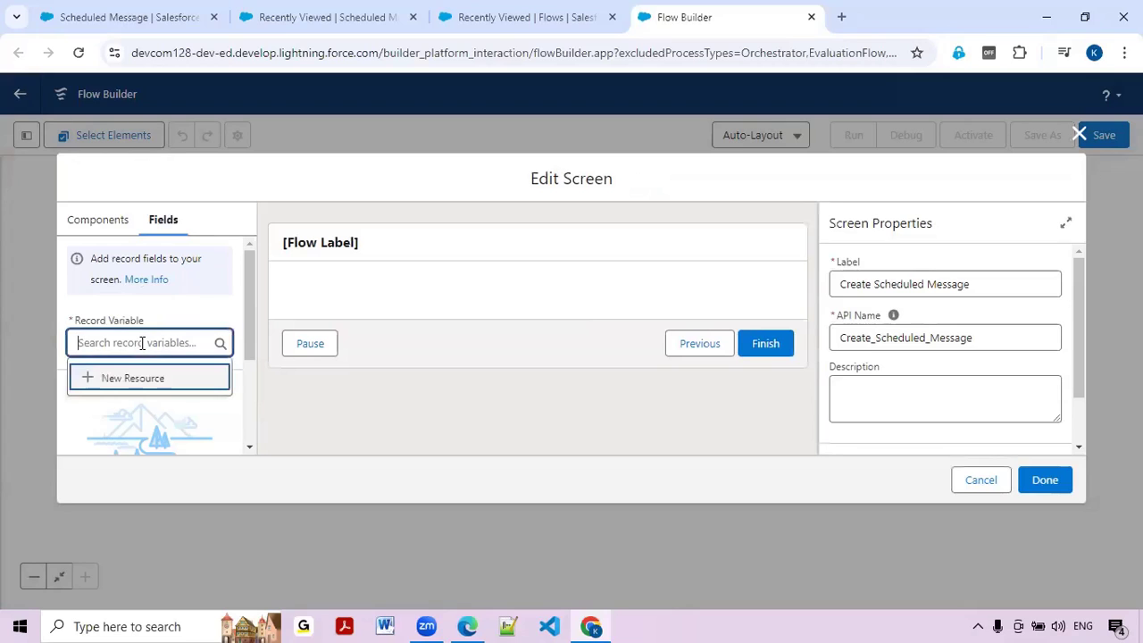
pyautogui.click(134, 377)
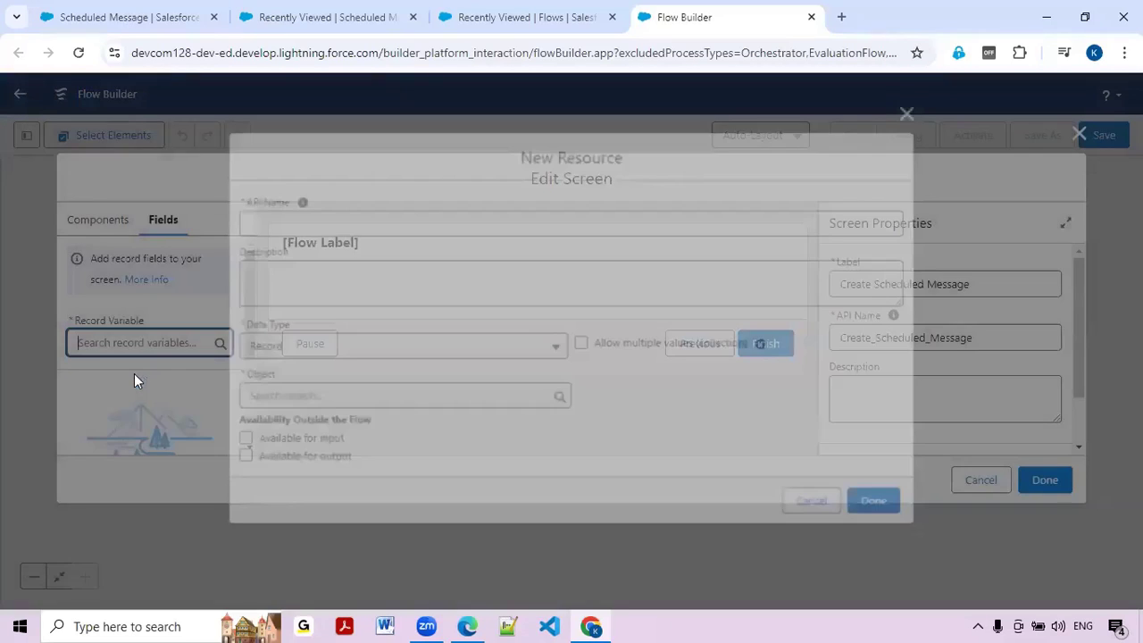
pyautogui.click(237, 226)
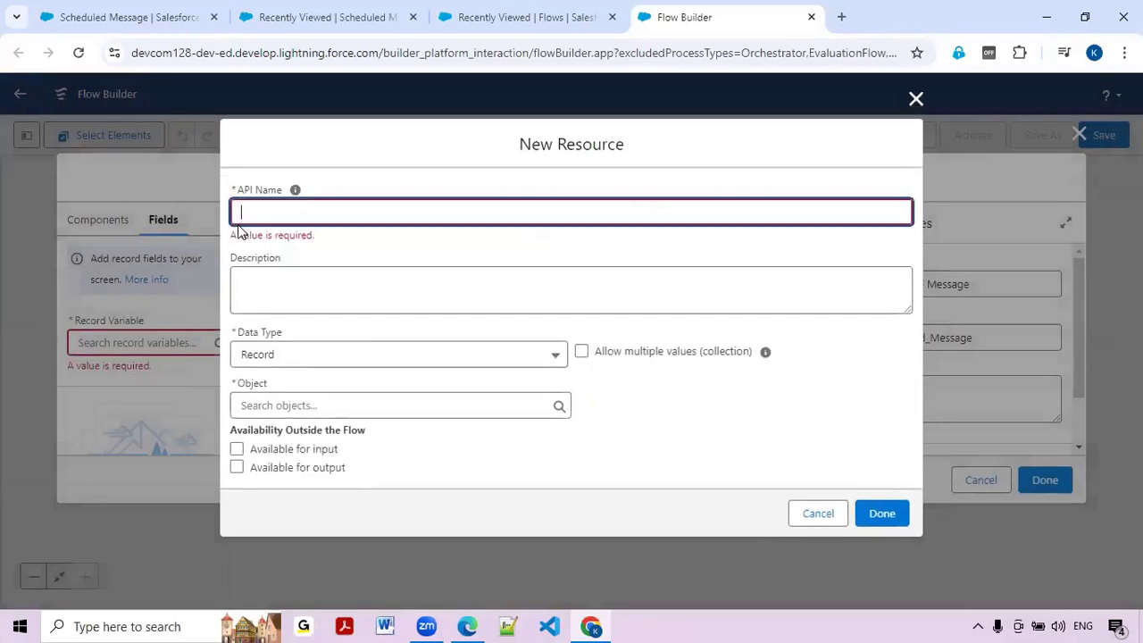
pyautogui.write('objScheduledMessage')
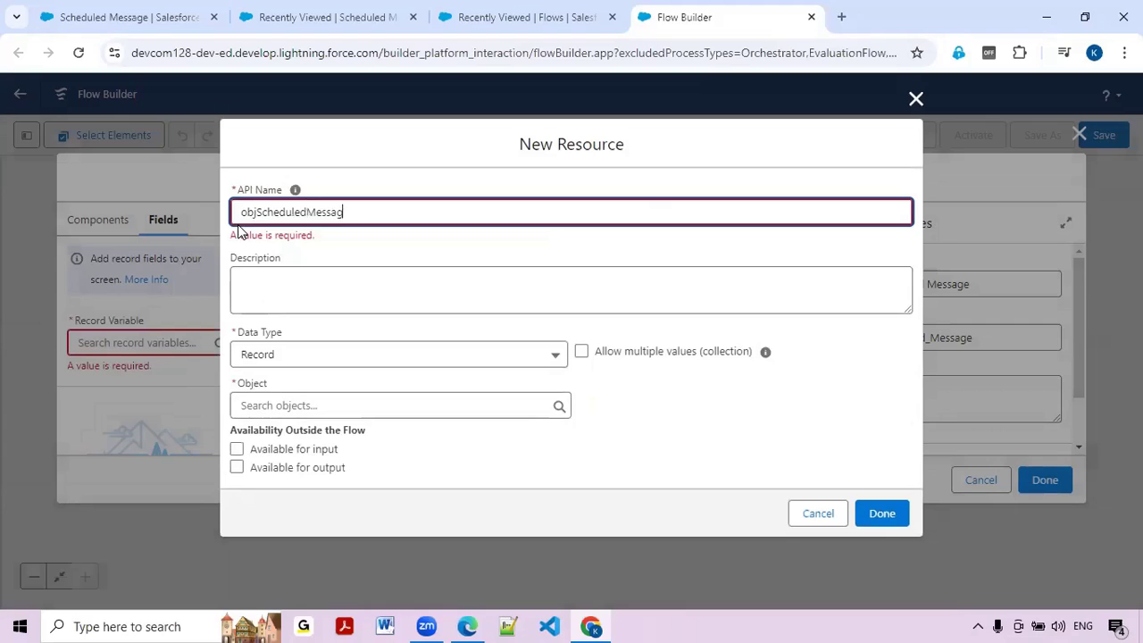
pyautogui.click(270, 395)
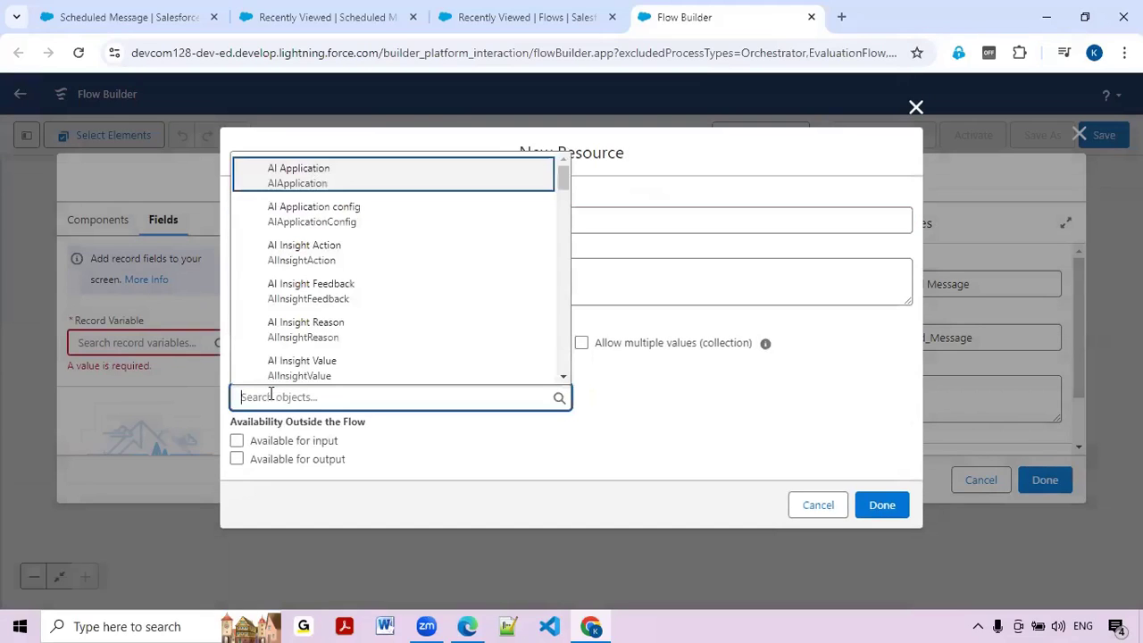
pyautogui.write('Sche')
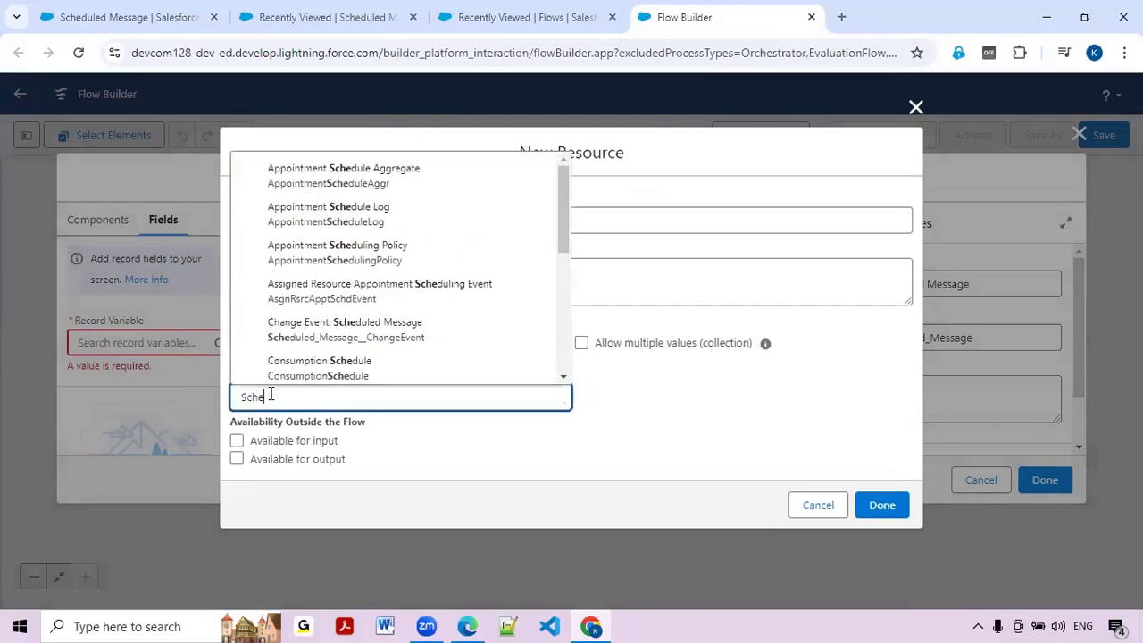
pyautogui.write('du')
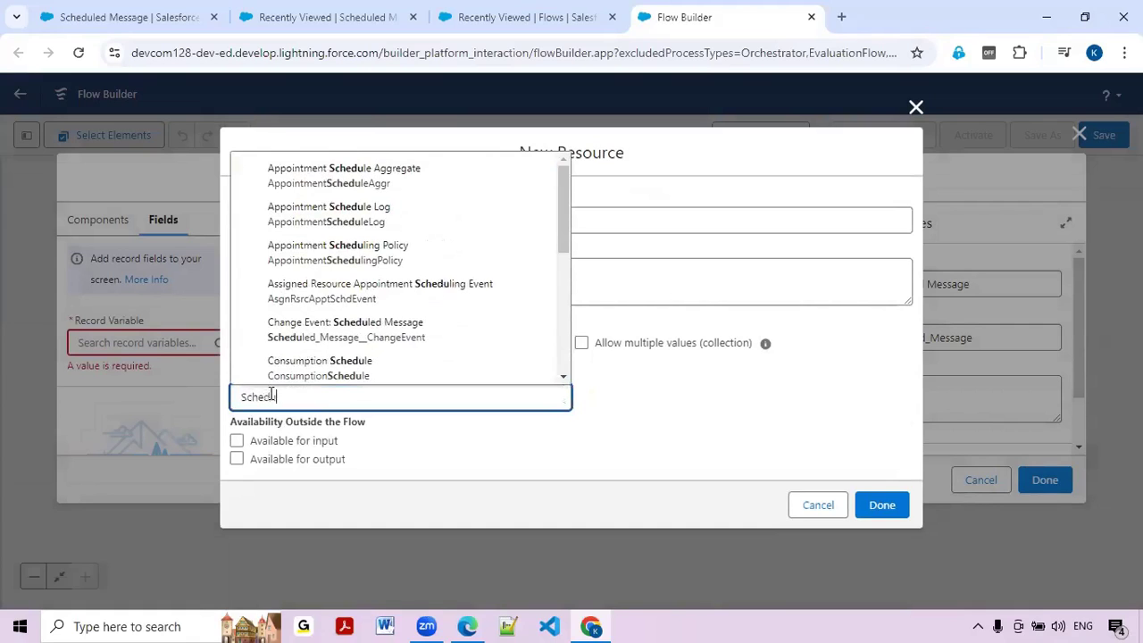
pyautogui.write('led M')
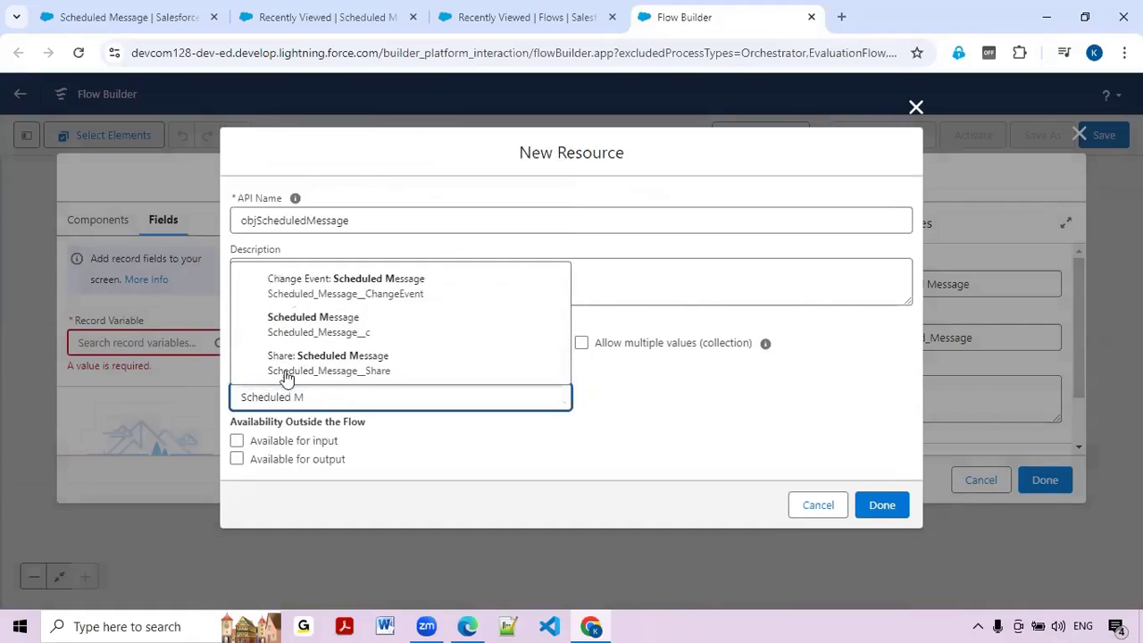
pyautogui.click(322, 329)
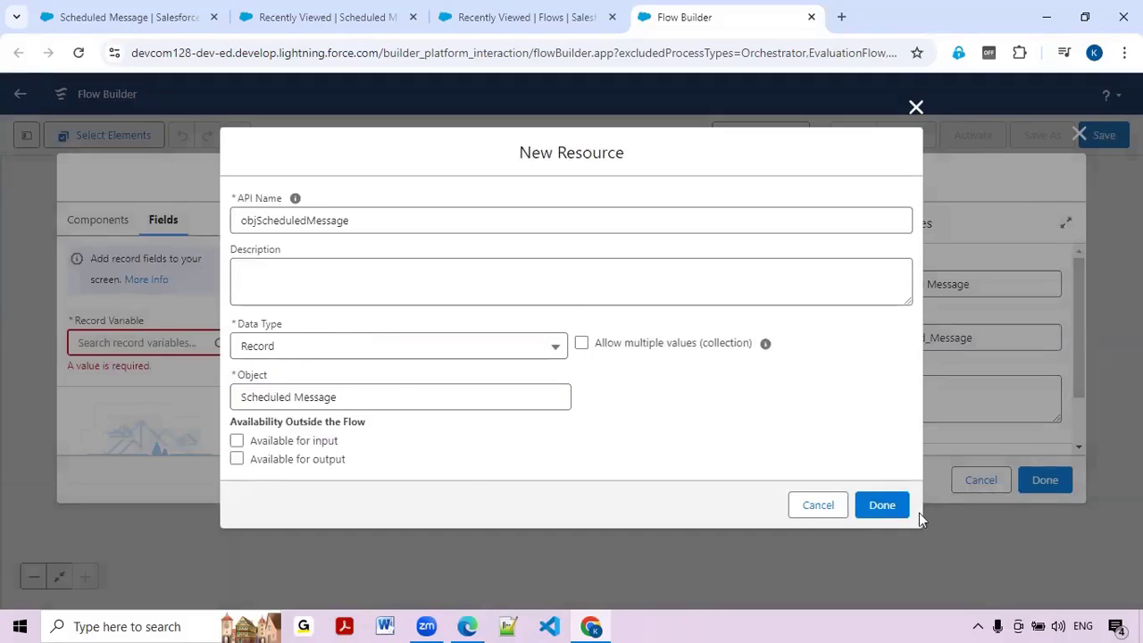
pyautogui.click(881, 506)
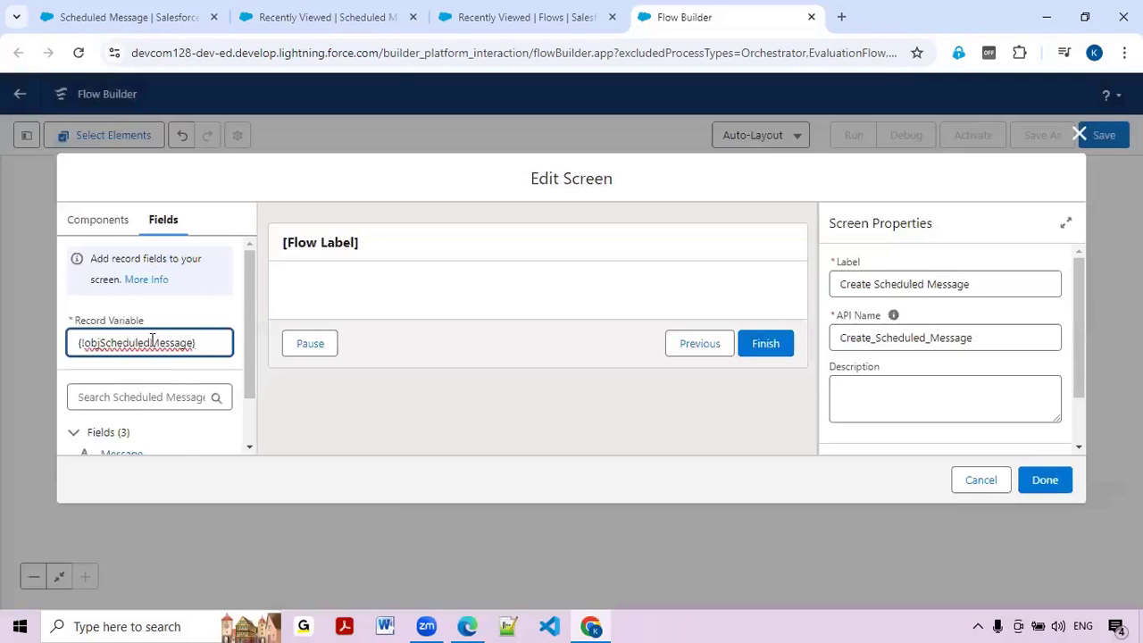
# Place the Scheduled Date/Time field with the Message field below it on the screen, and accept the screen
pyautogui.scroll(-1, 151, 344)
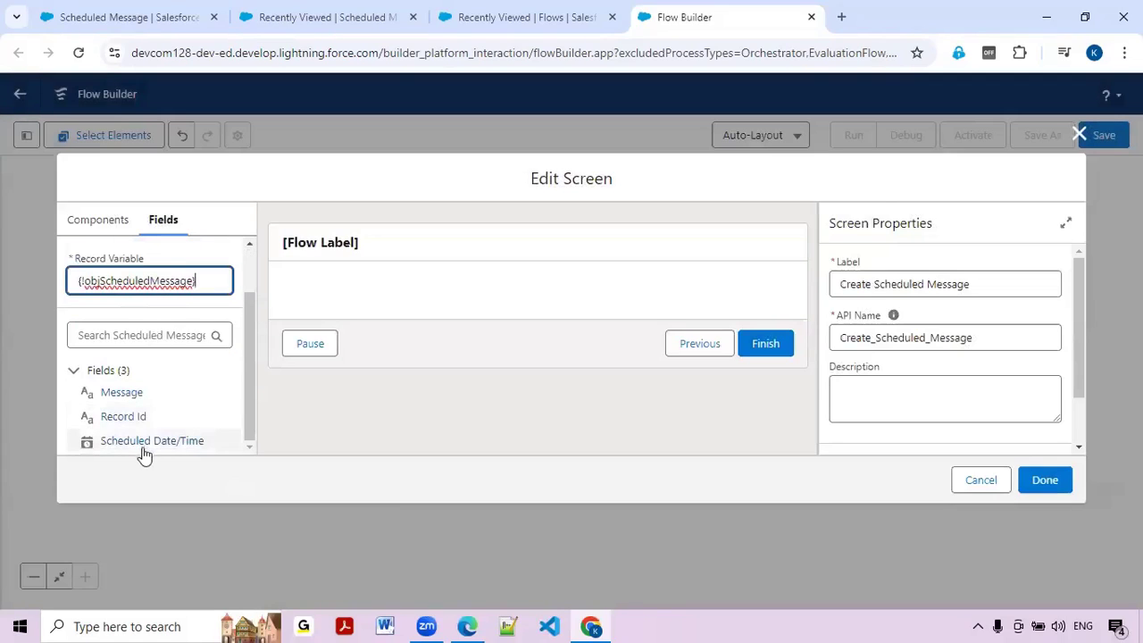
pyautogui.moveTo(149, 446); pyautogui.dragTo(358, 295)
pyautogui.moveTo(116, 393); pyautogui.dragTo(307, 364)
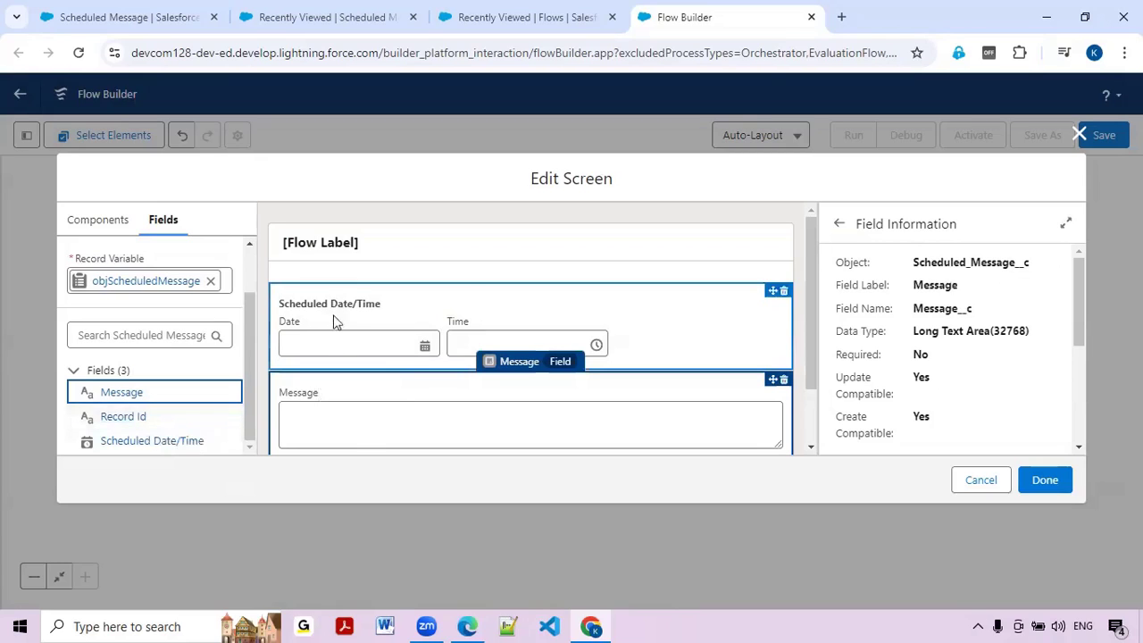
pyautogui.click(400, 247)
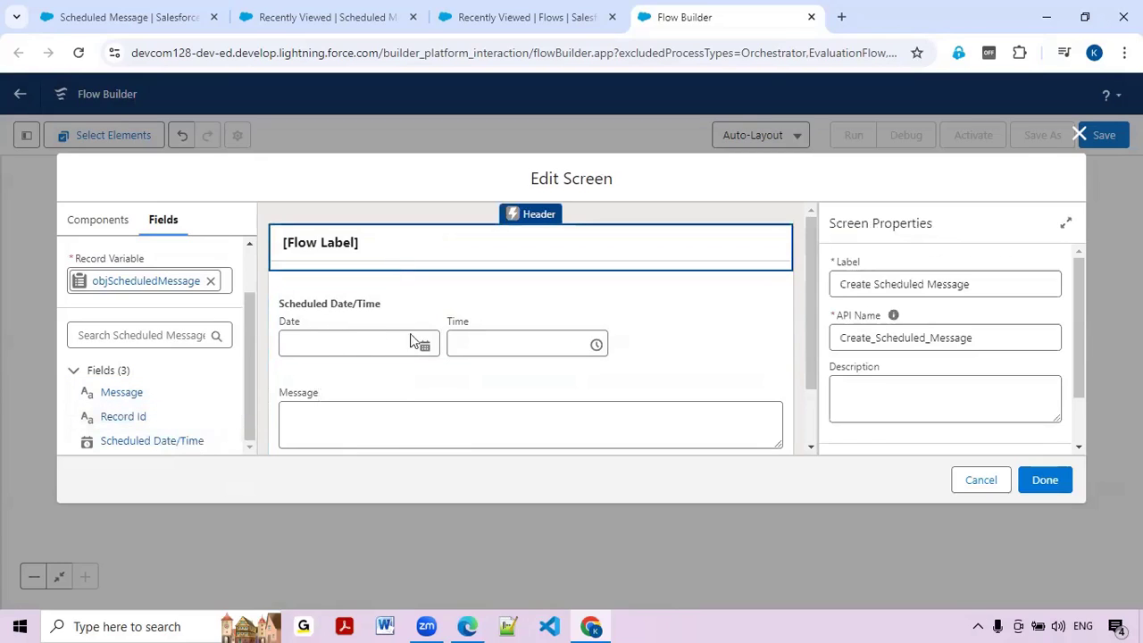
pyautogui.scroll(-2, 630, 354)
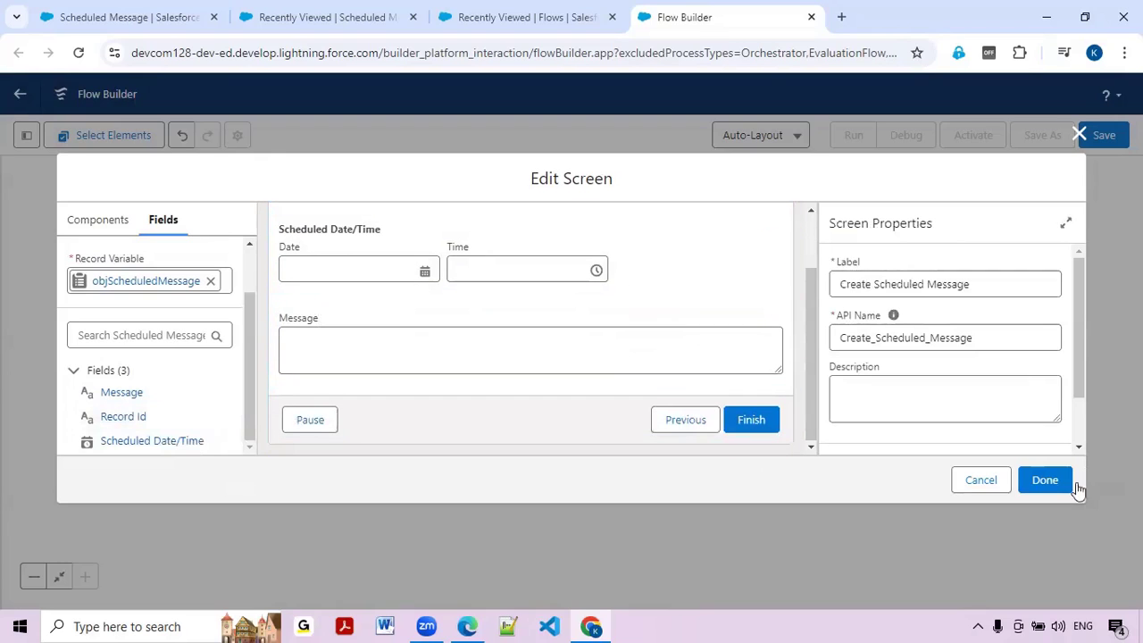
pyautogui.click(1037, 485)
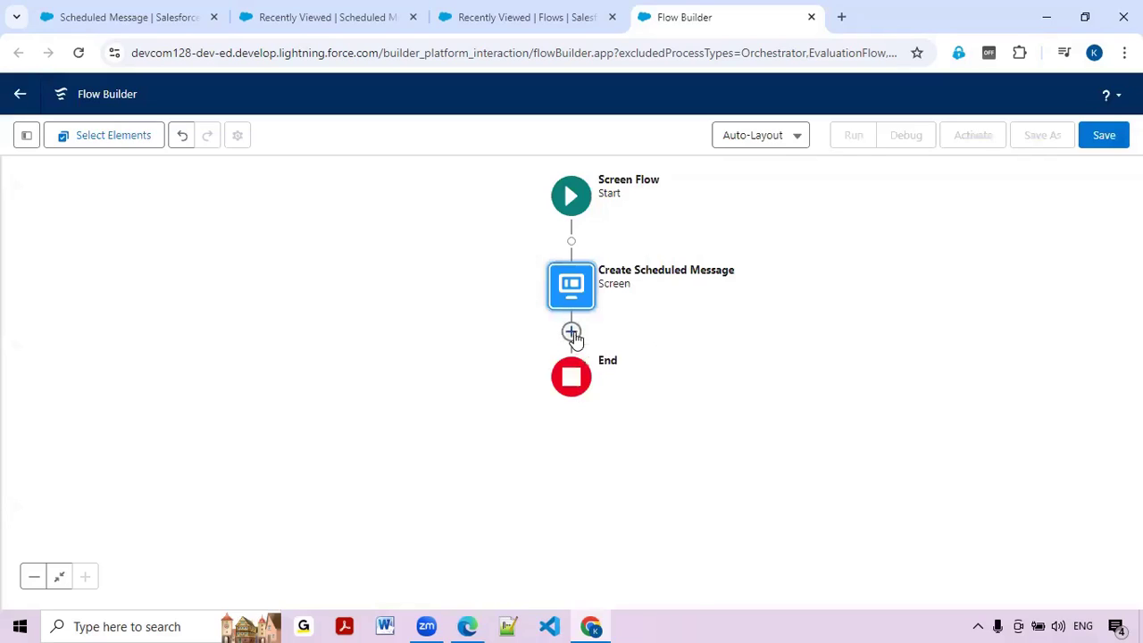
# Add a Create Records element after the Create Scheduled Message screen and label it Create Scheduled Message Record
pyautogui.click(572, 333)
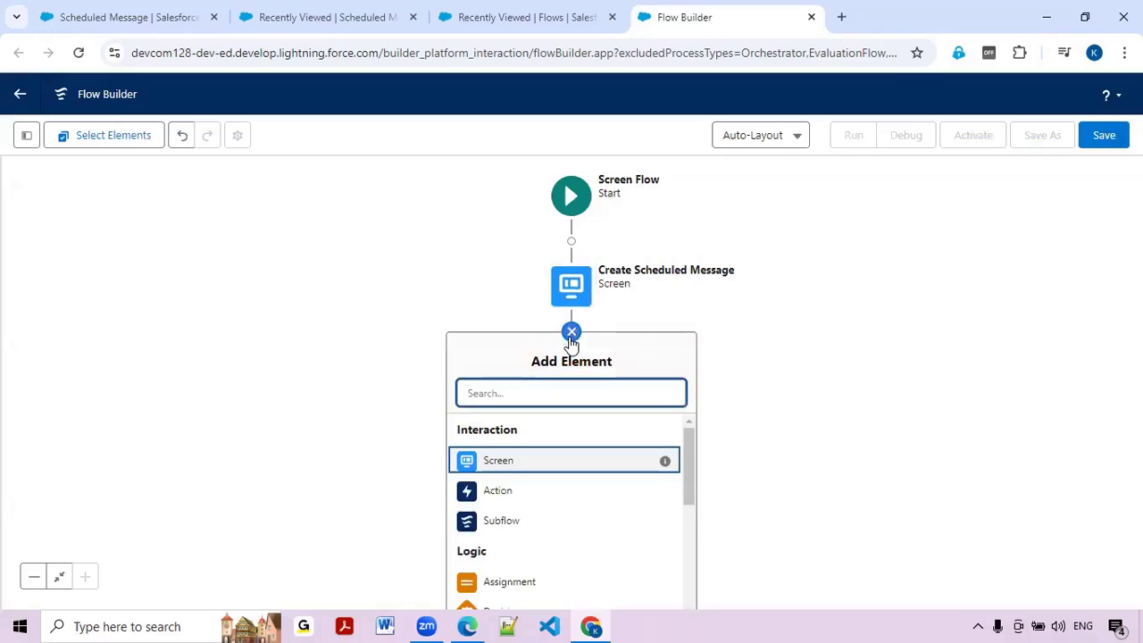
pyautogui.write('create')
pyautogui.click(506, 432)
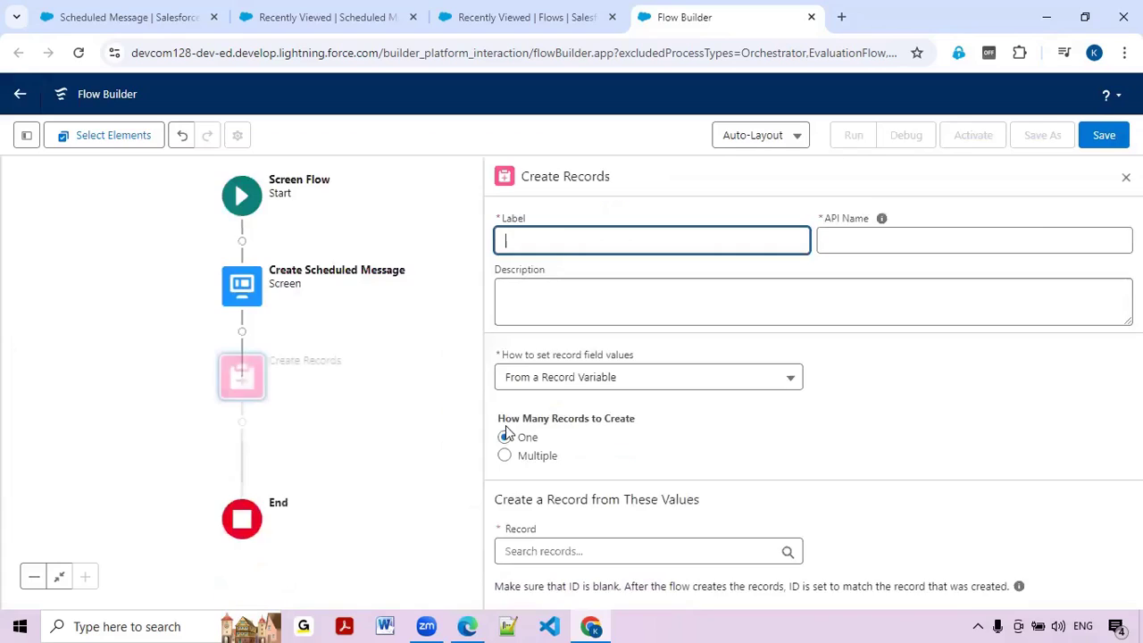
pyautogui.write('Create Sche')
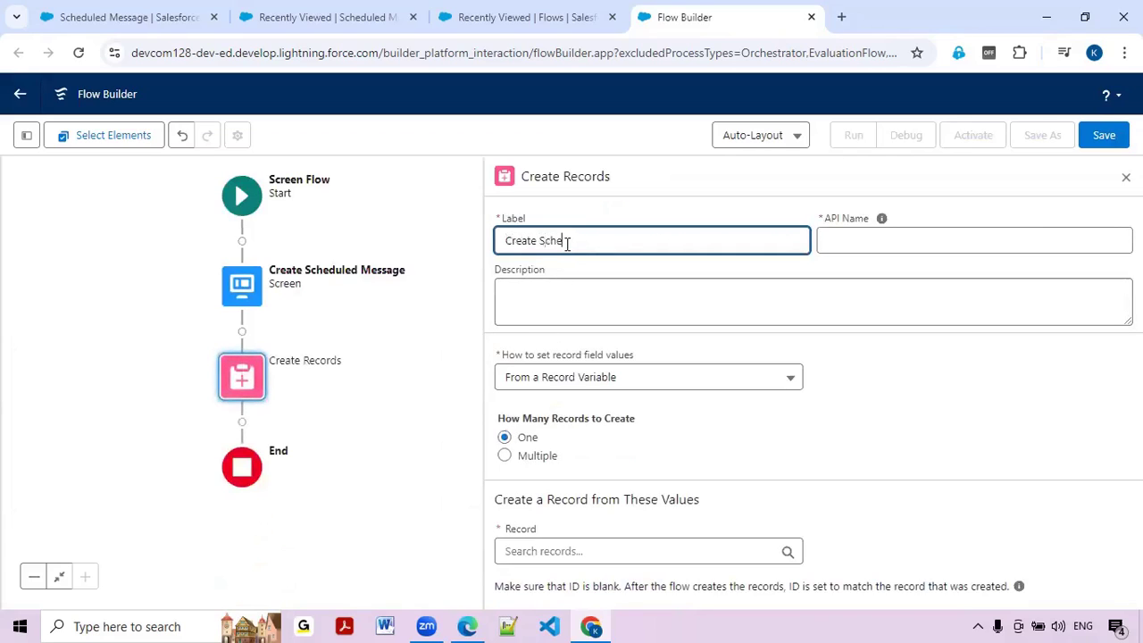
pyautogui.write('duled Message Record')
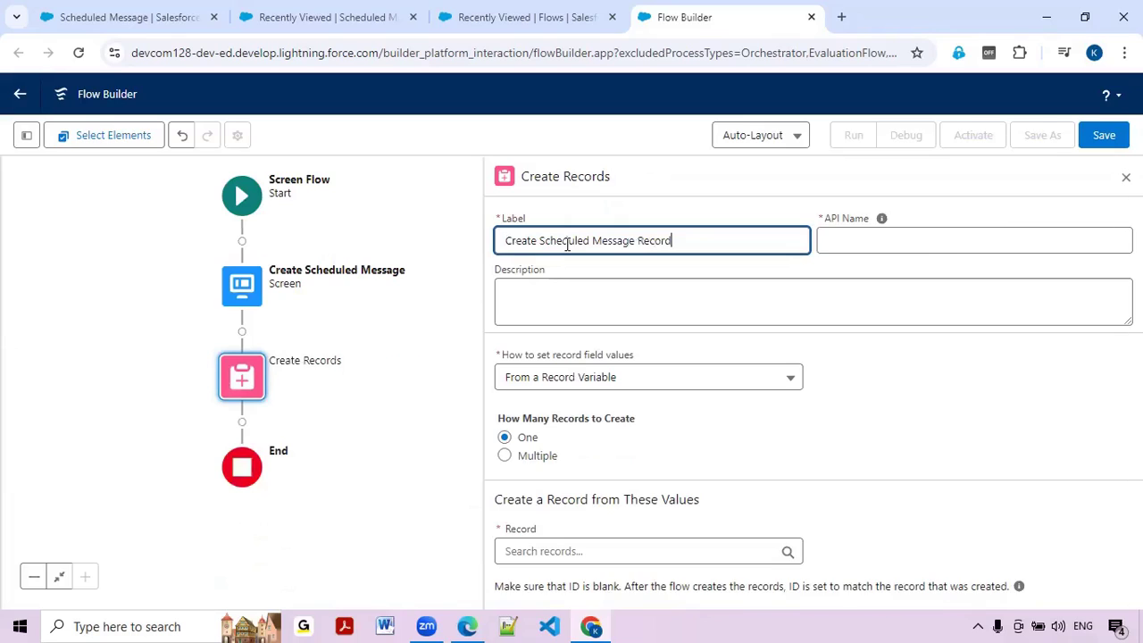
pyautogui.press('Tab')
# Try out the Manually option for setting the new record's field values, and return to From a Record Variable
pyautogui.click(590, 384)
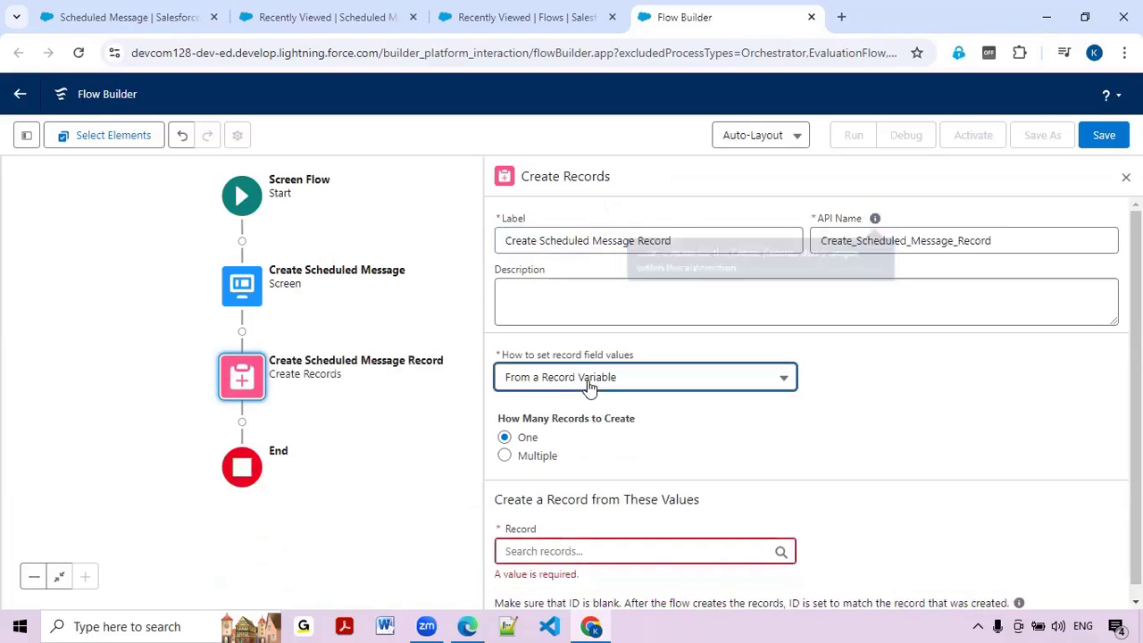
pyautogui.click(576, 414)
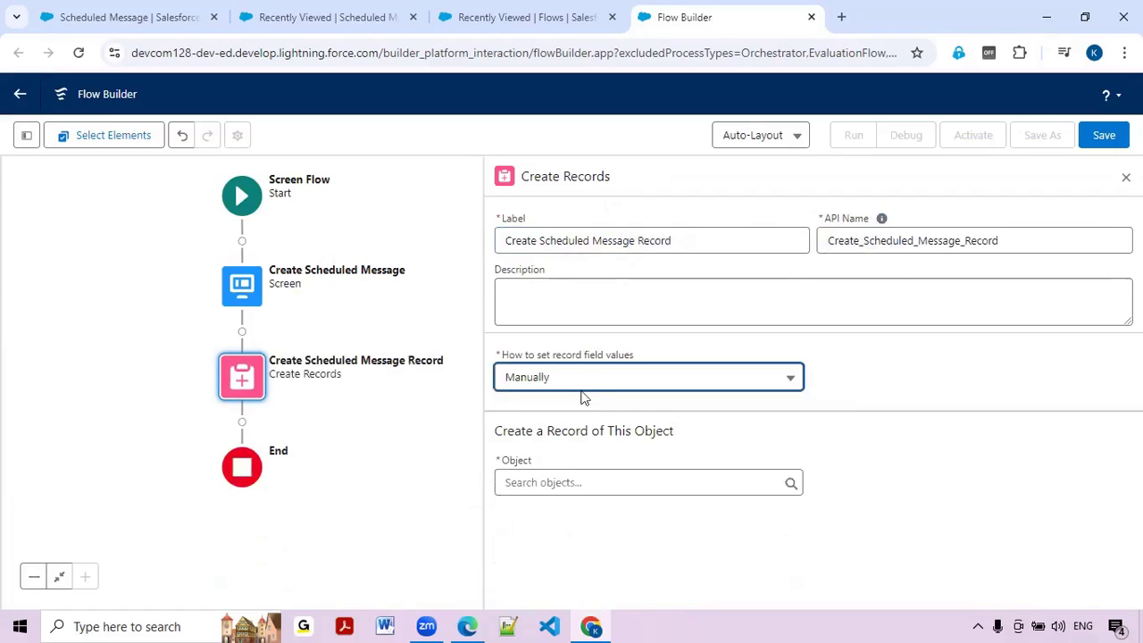
pyautogui.click(587, 375)
pyautogui.click(561, 465)
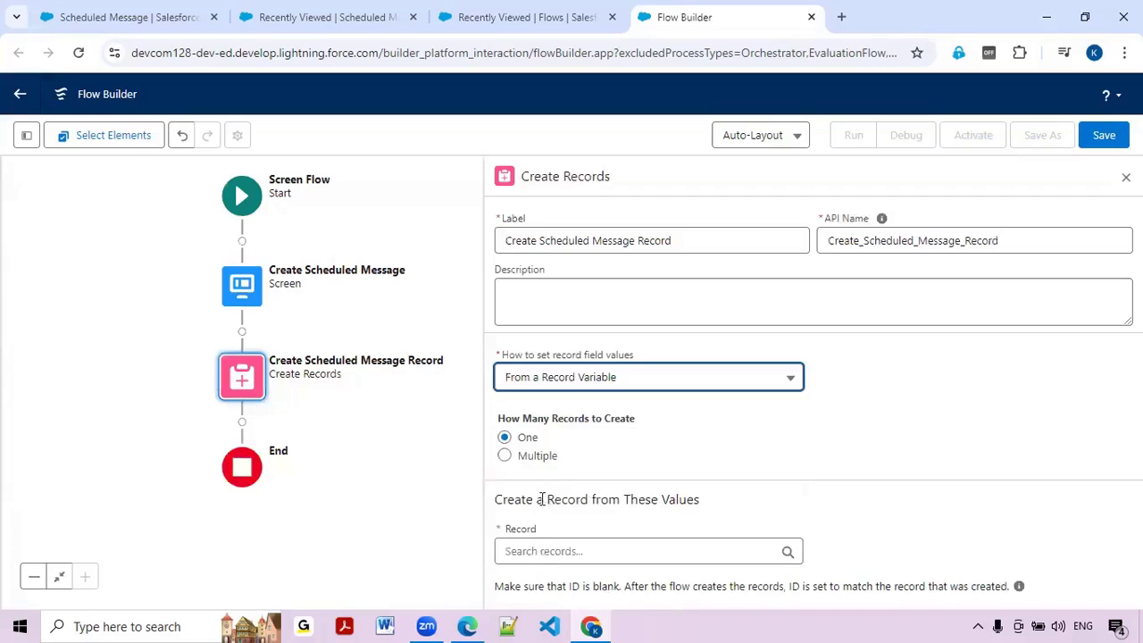
# Switch the Create Records element to setting field values manually and choose Scheduled Message as the object to create
pyautogui.click(542, 548)
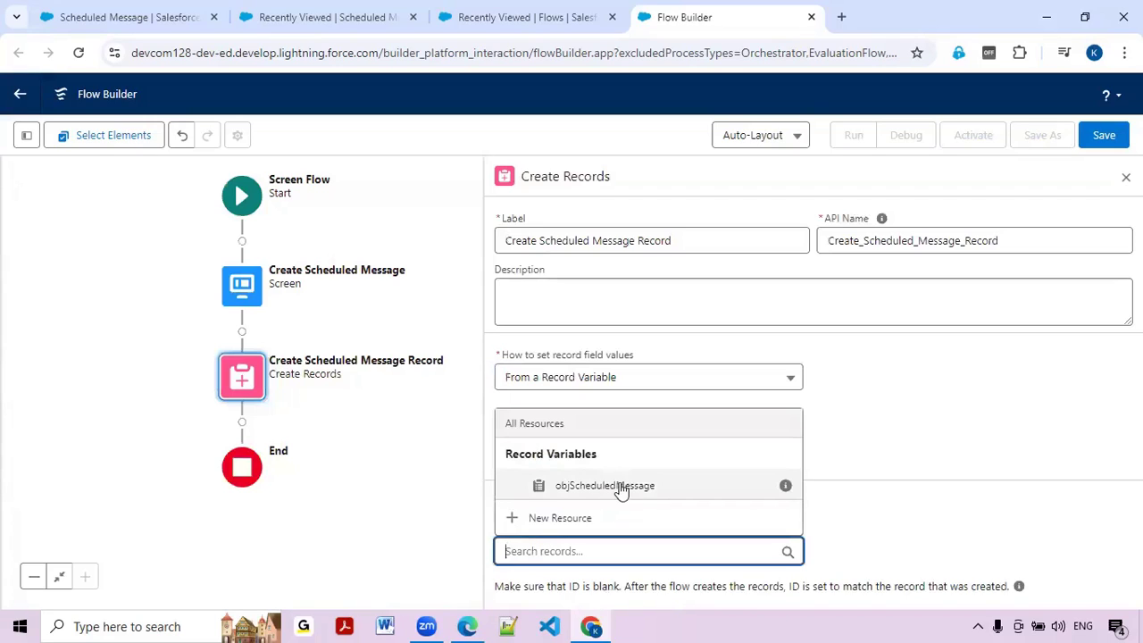
pyautogui.click(982, 534)
pyautogui.click(594, 380)
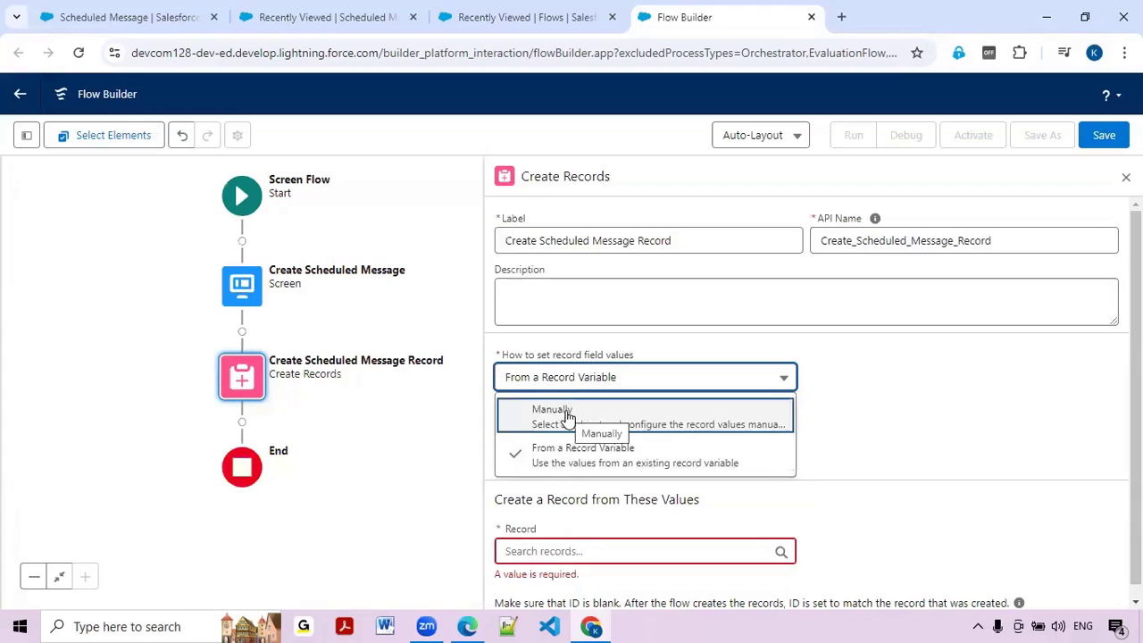
pyautogui.click(568, 417)
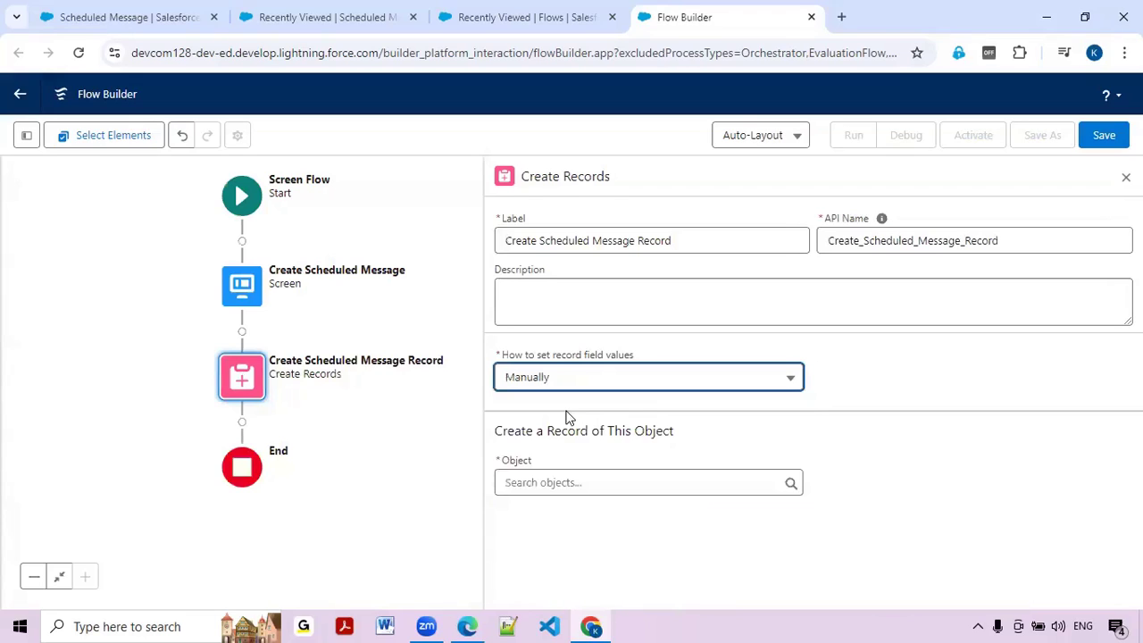
pyautogui.click(534, 484)
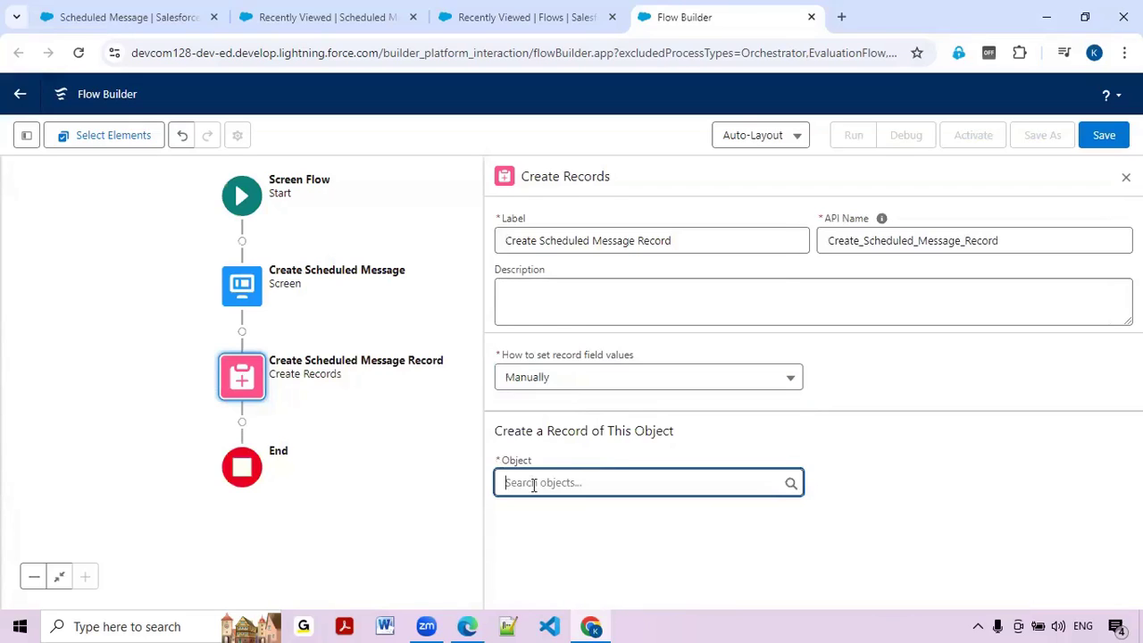
pyautogui.write('message')
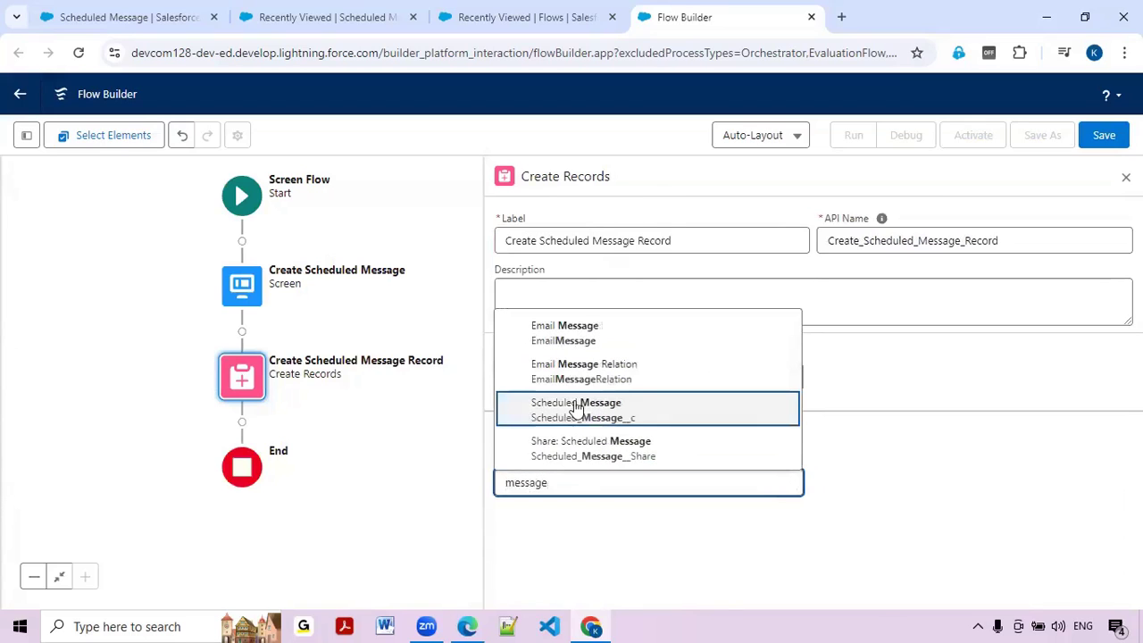
pyautogui.click(576, 406)
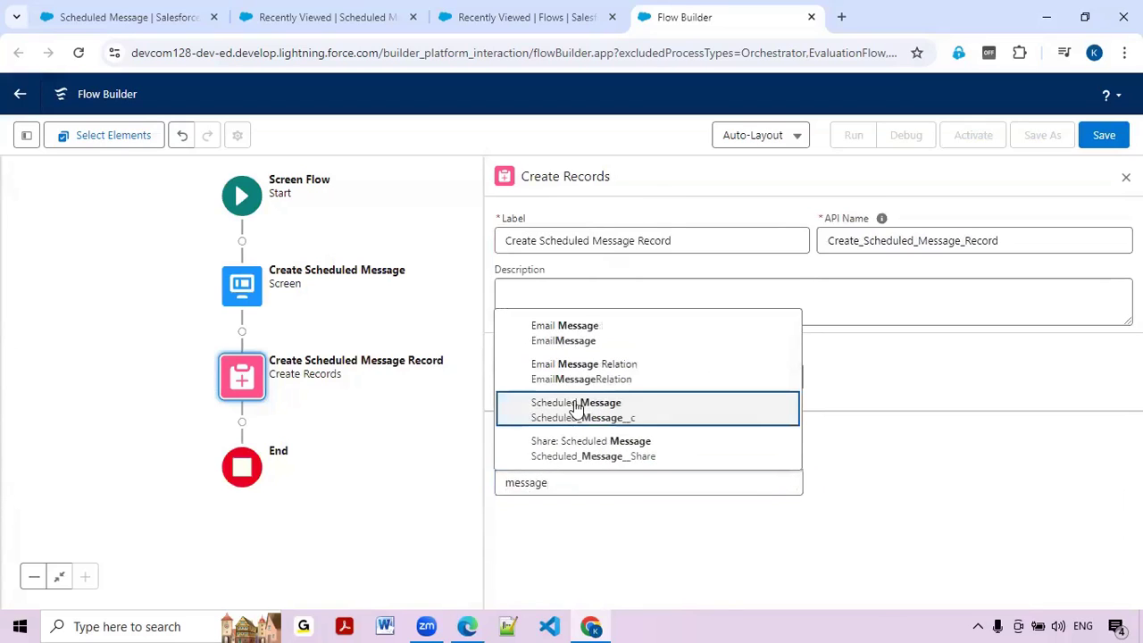
# Map the new record's Message__c field to the Message__c value of the objScheduledMessage variable
pyautogui.scroll(-2, 574, 408)
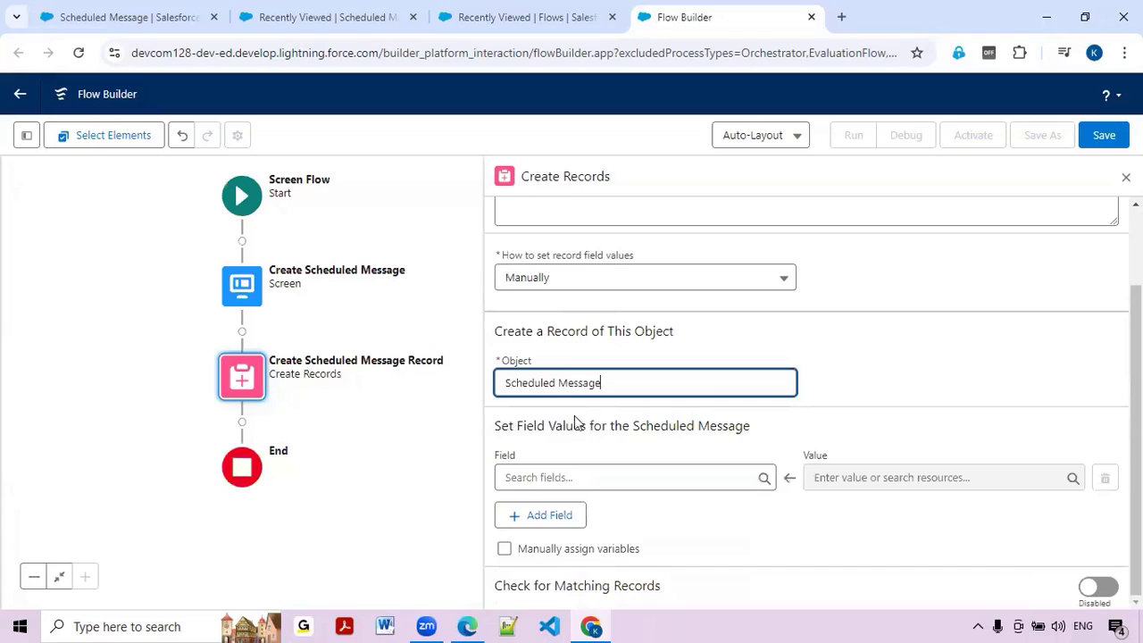
pyautogui.click(562, 476)
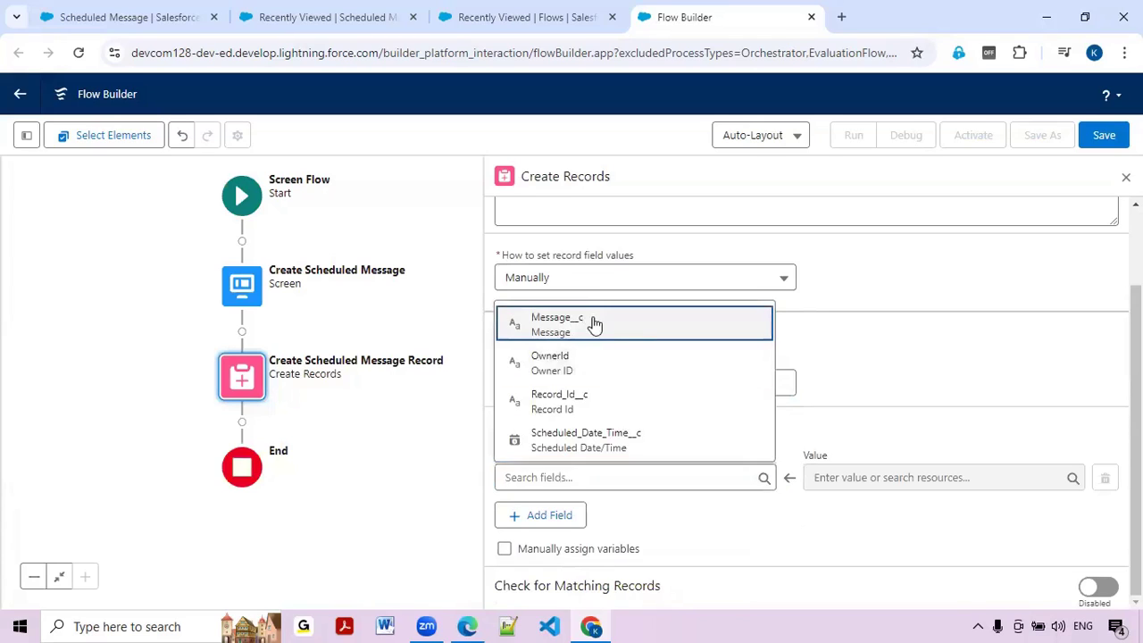
pyautogui.click(595, 324)
pyautogui.click(837, 480)
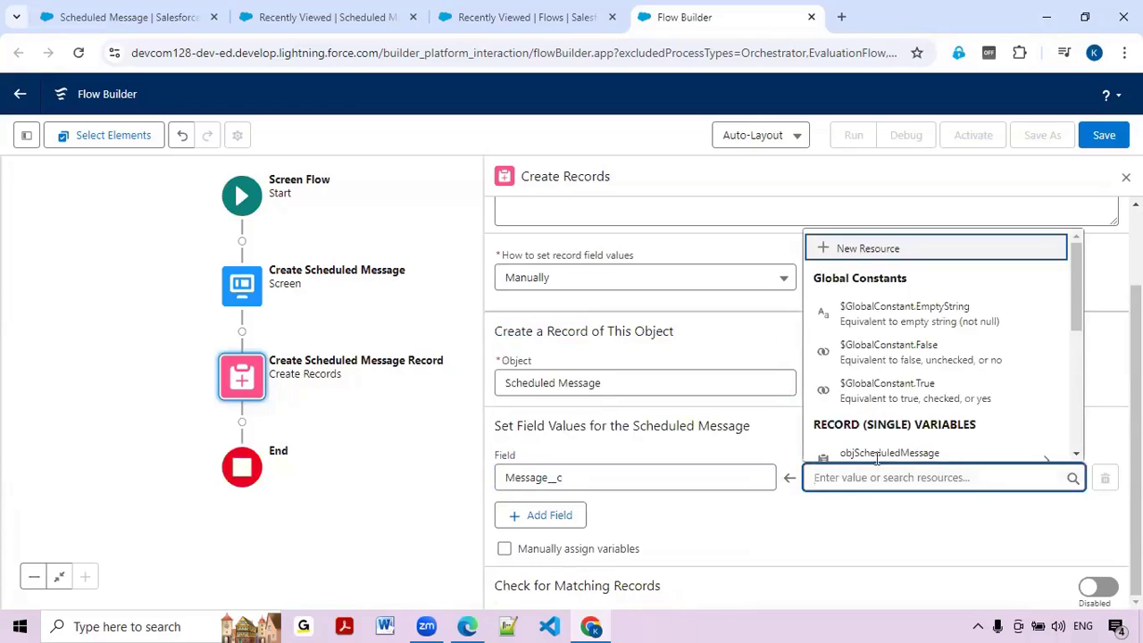
pyautogui.scroll(-1, 893, 429)
pyautogui.click(914, 383)
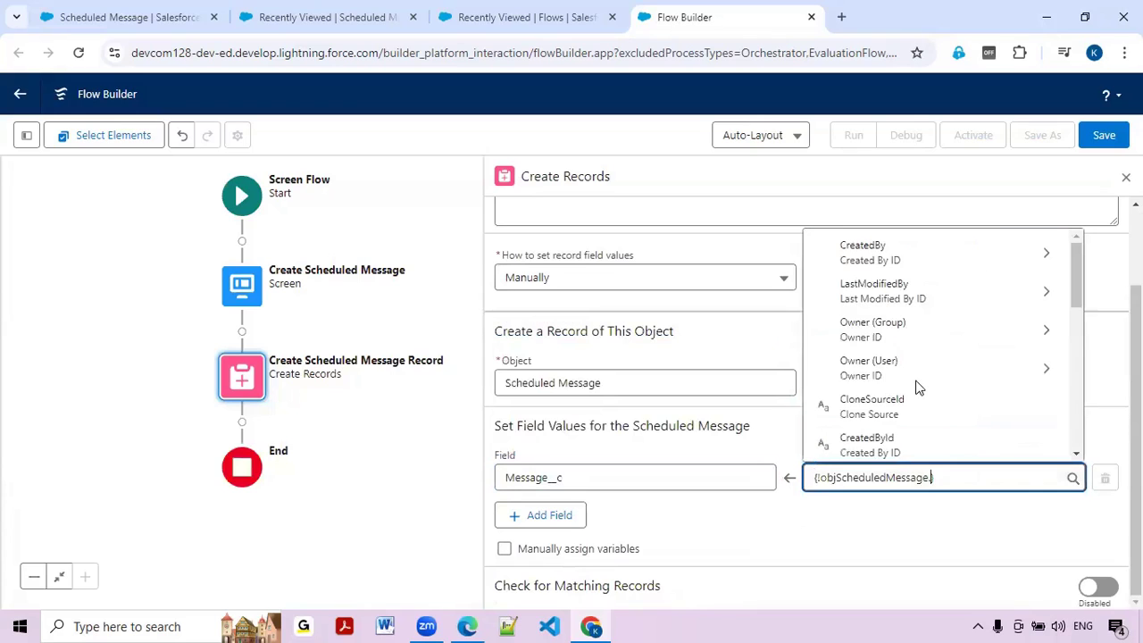
pyautogui.write('message')
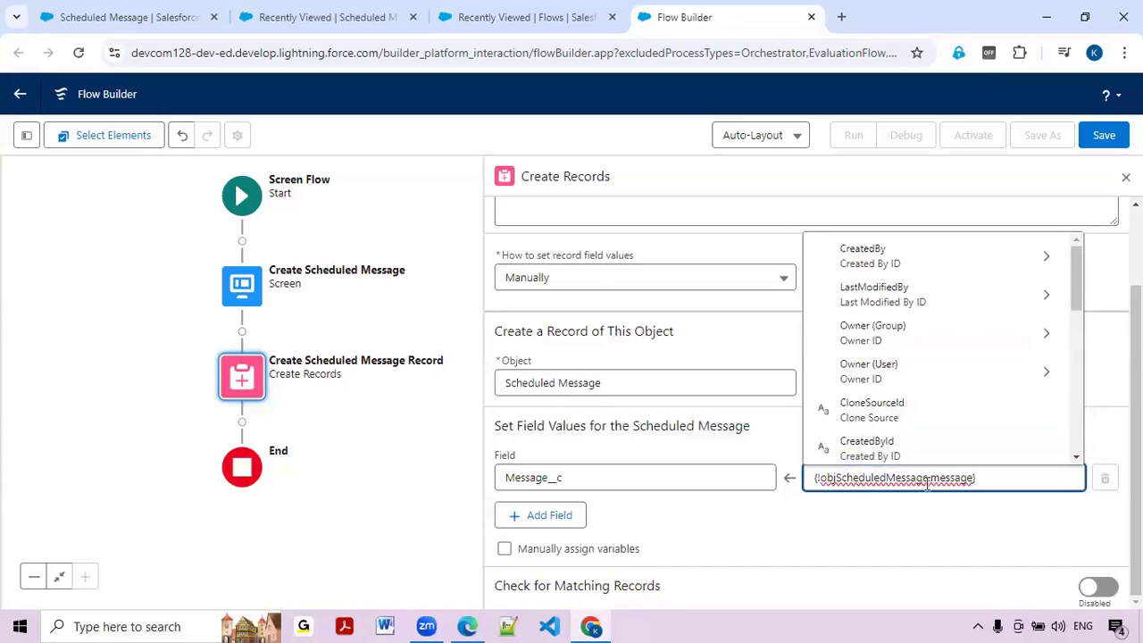
pyautogui.scroll(-2, 896, 348)
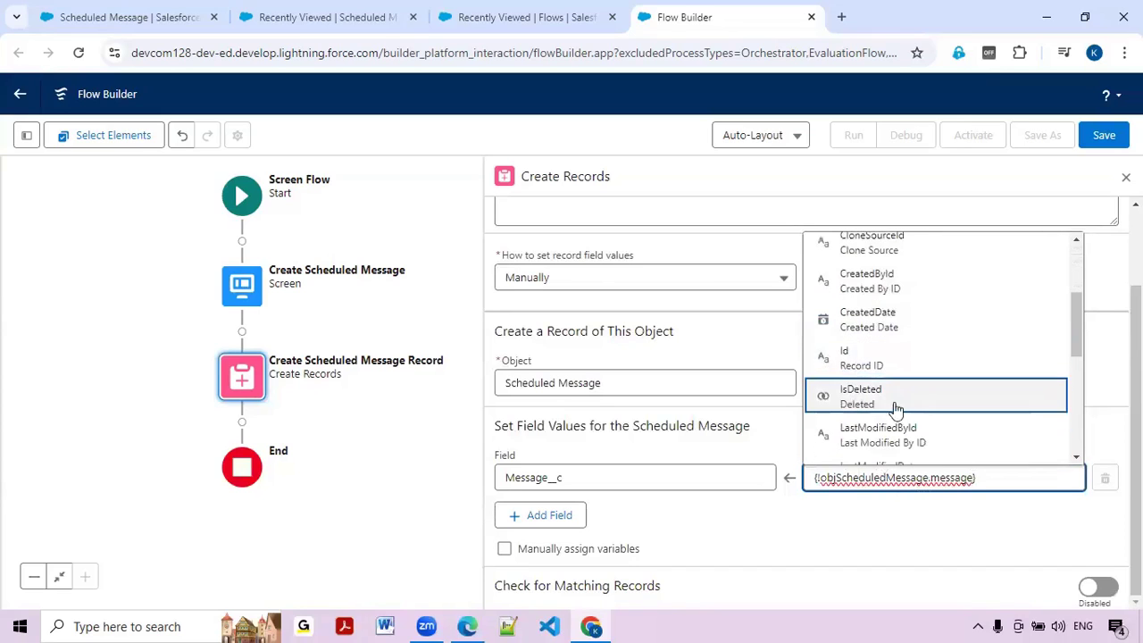
pyautogui.scroll(-5, 896, 407)
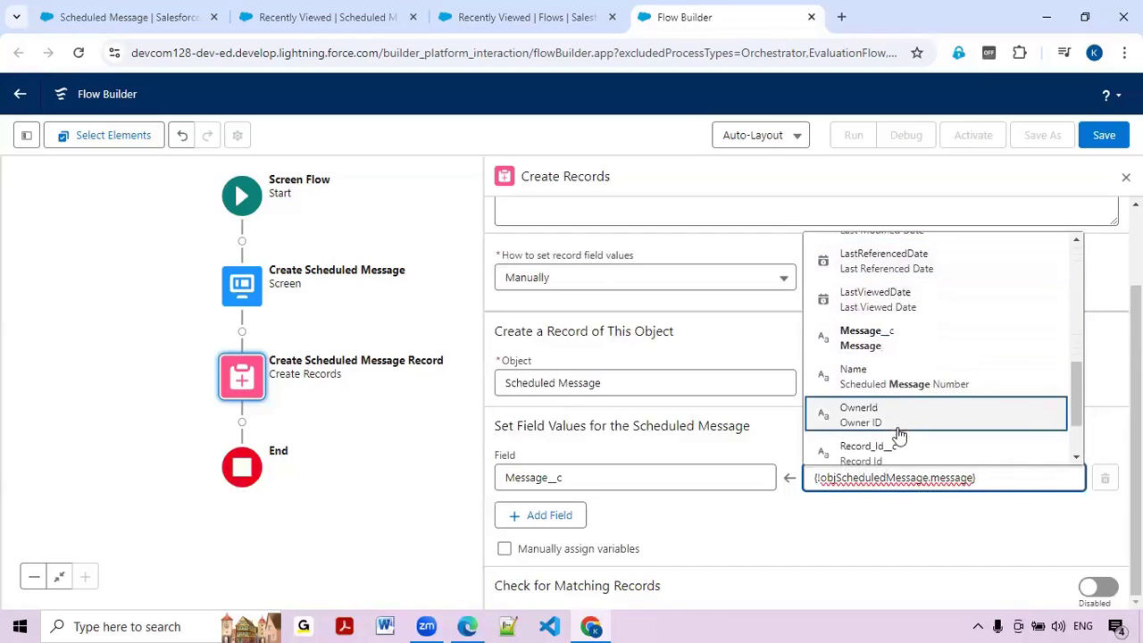
pyautogui.scroll(-2, 900, 437)
pyautogui.click(911, 252)
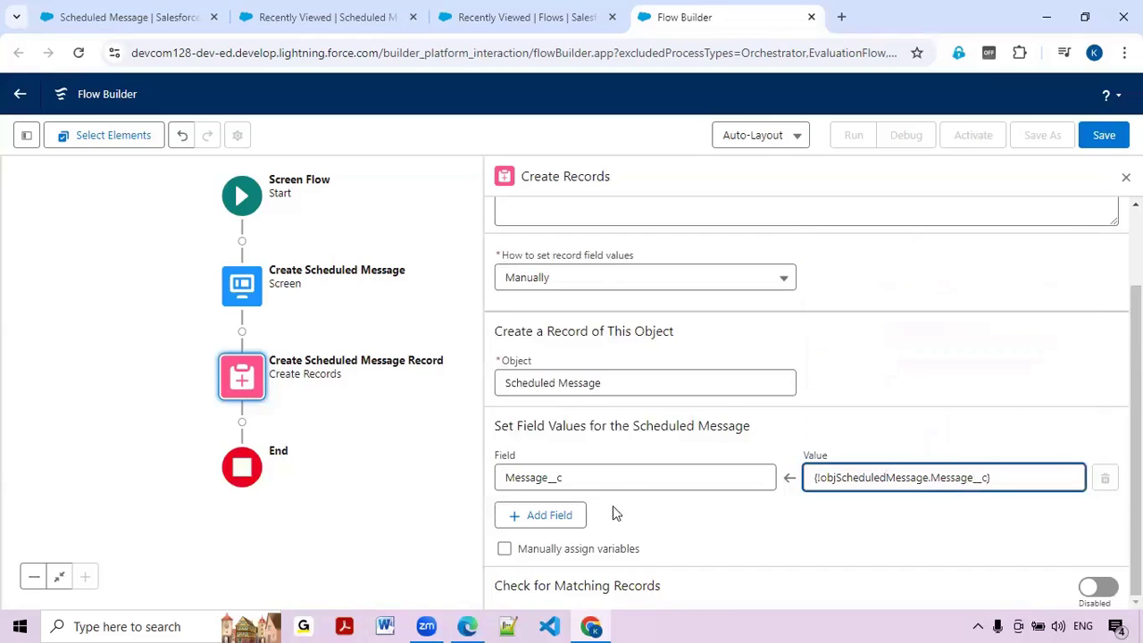
# Add a second field row that maps Scheduled_Date_Time__c to the Scheduled_Date_Time__c value of objScheduledMessage
pyautogui.click(563, 518)
pyautogui.click(560, 533)
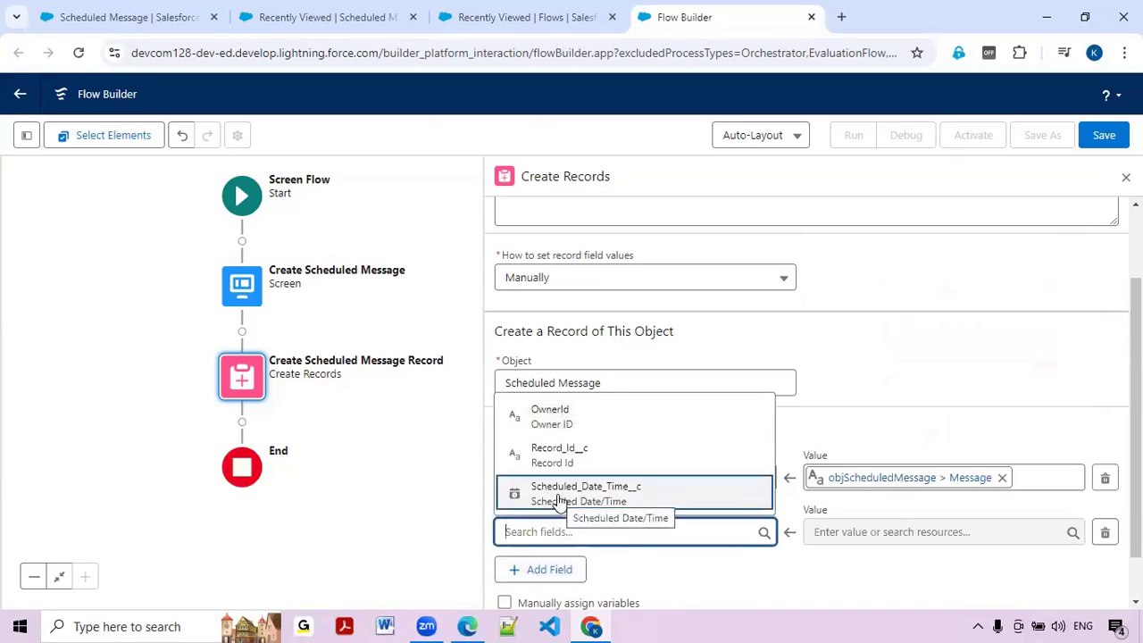
pyautogui.click(559, 497)
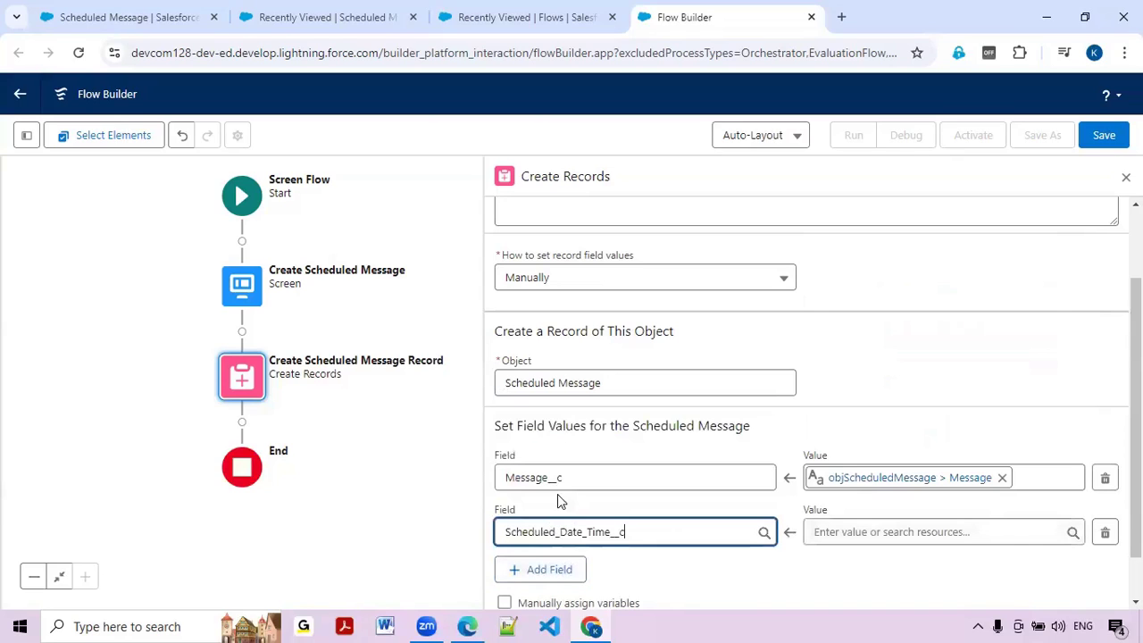
pyautogui.click(872, 532)
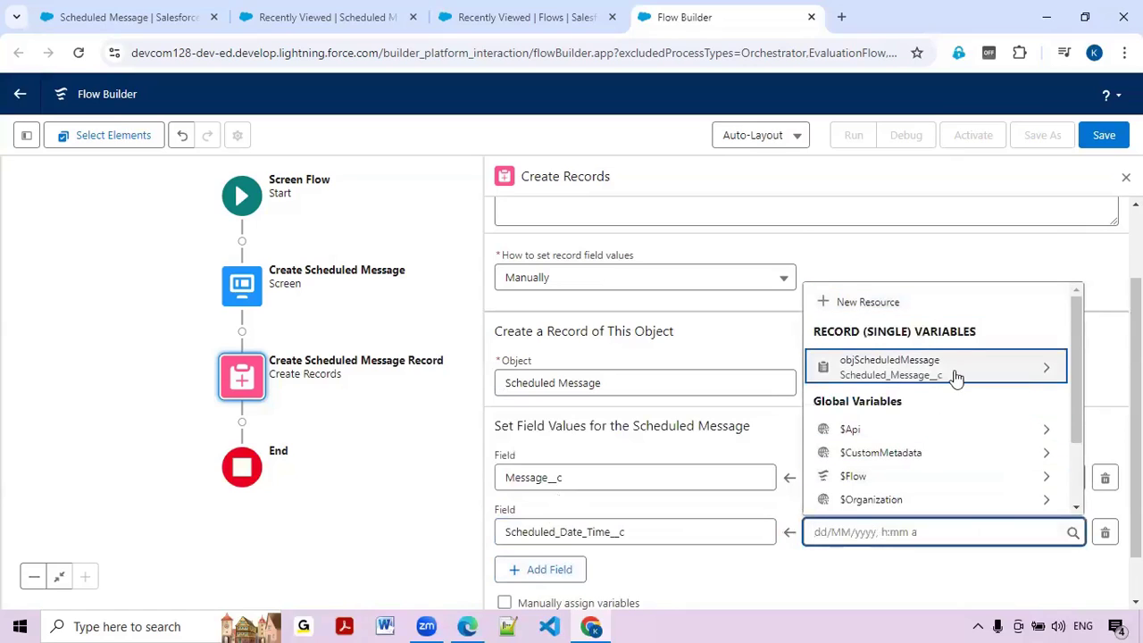
pyautogui.click(872, 366)
pyautogui.write('Date')
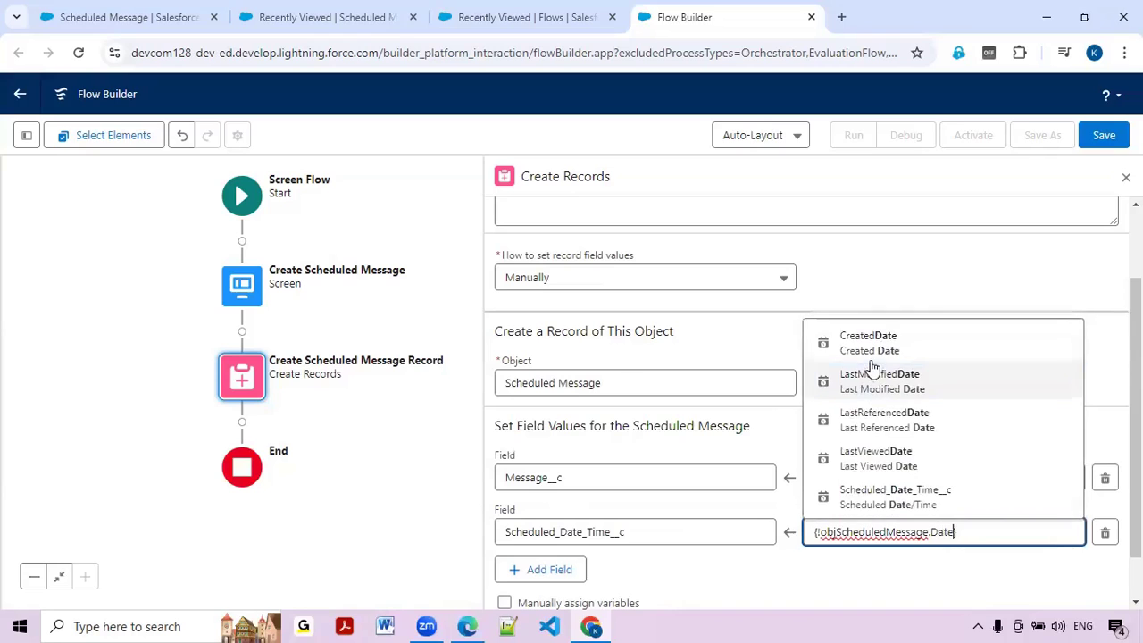
pyautogui.click(879, 497)
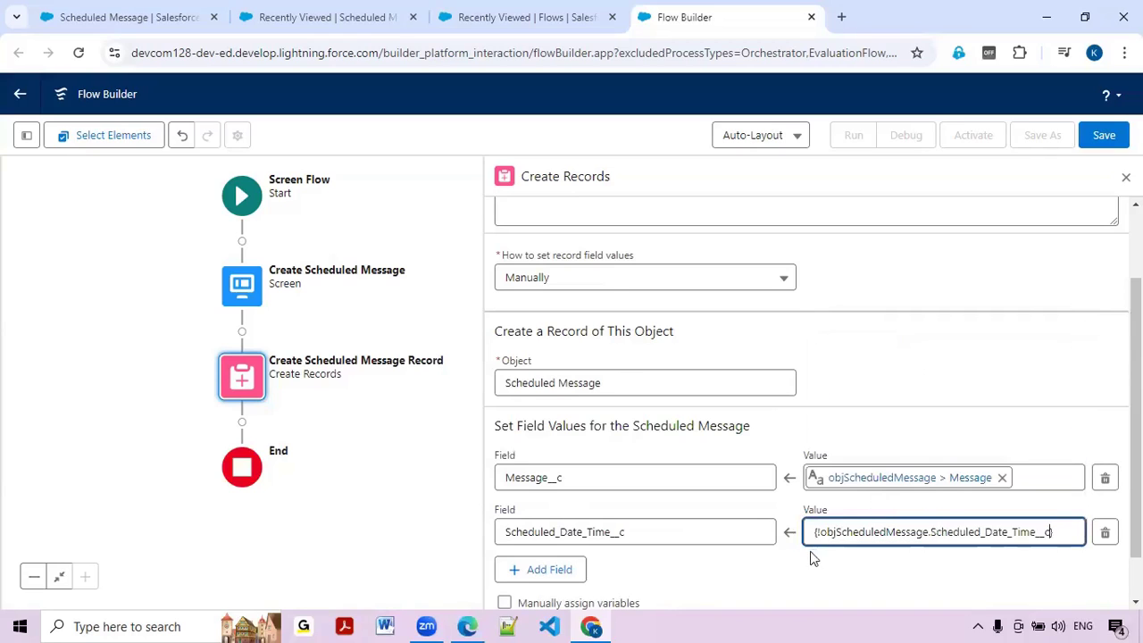
# Add a third field row for the Record_Id__c field
pyautogui.scroll(-1, 625, 540)
pyautogui.click(536, 517)
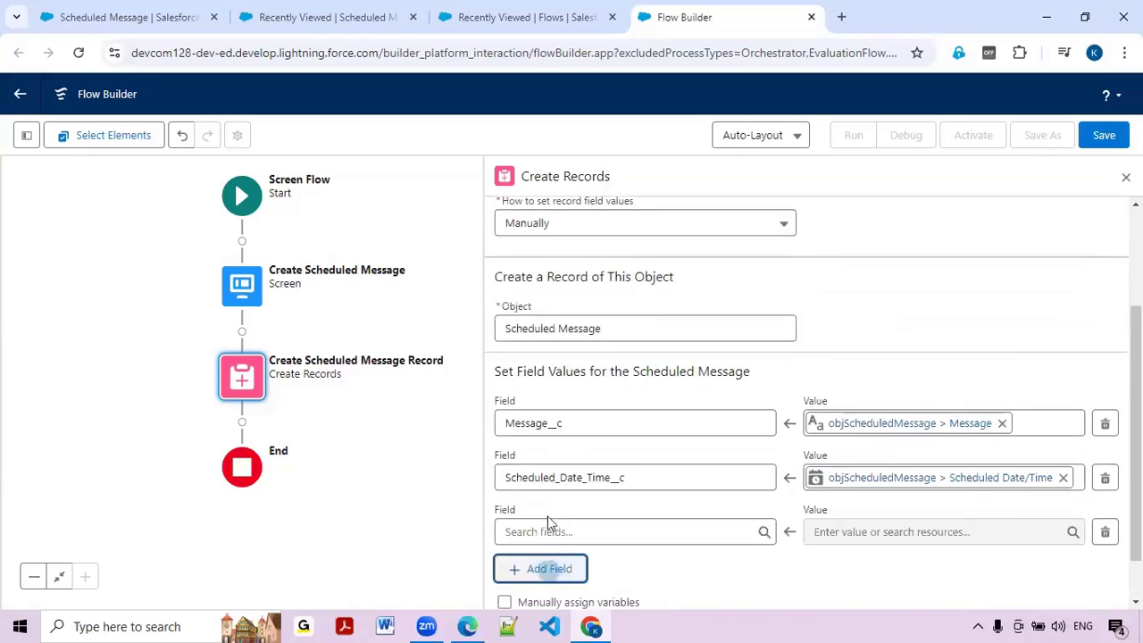
pyautogui.write('Reco')
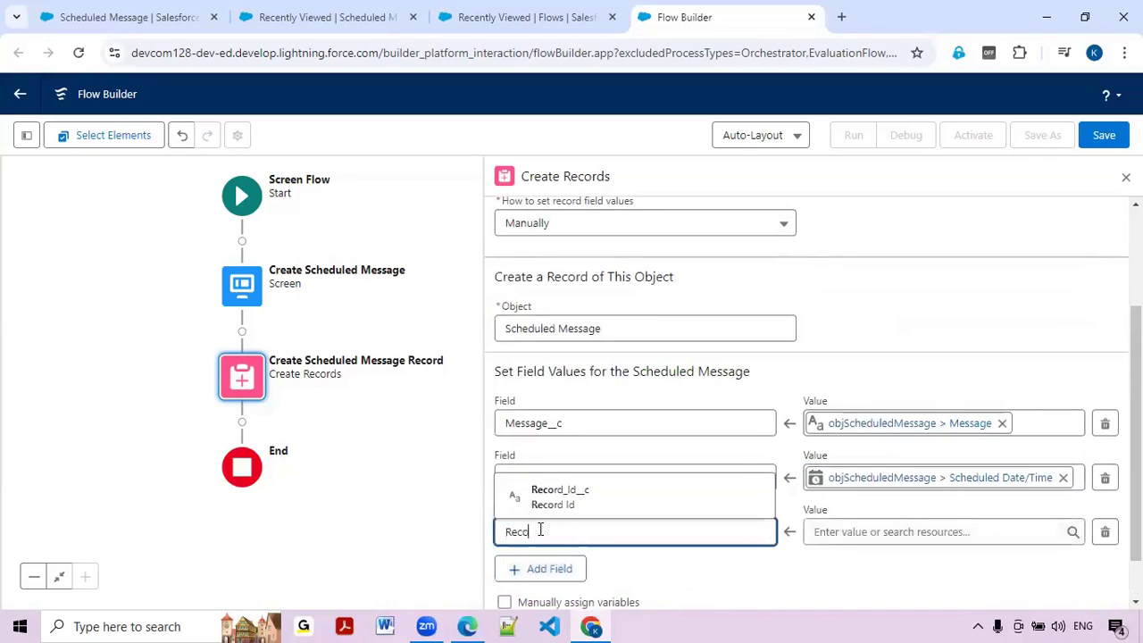
pyautogui.click(578, 498)
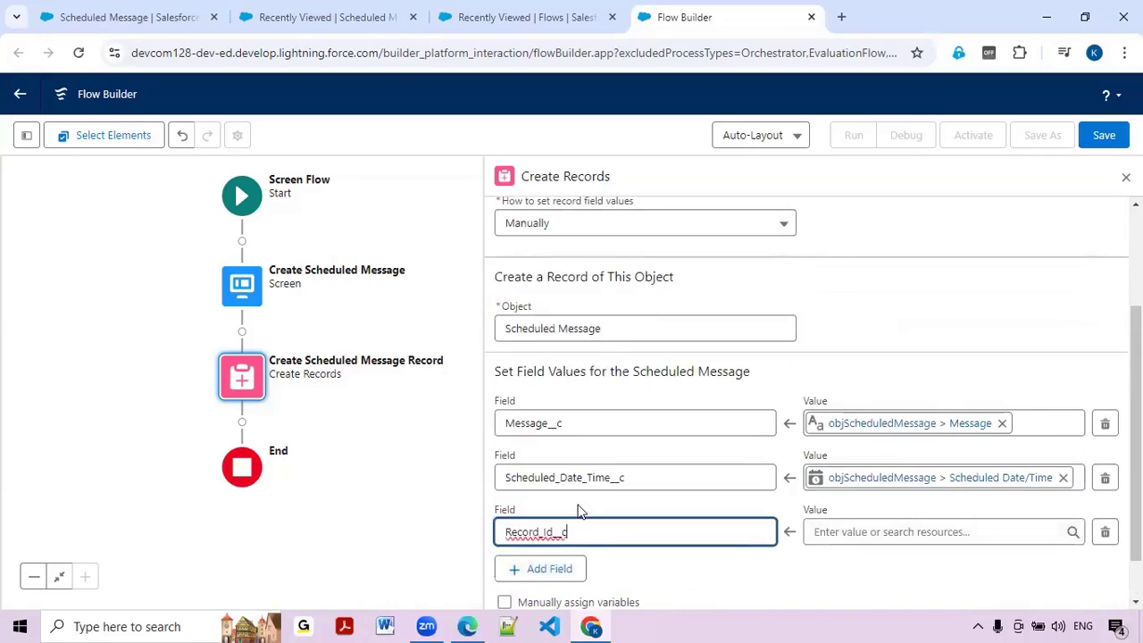
# For the Record_Id__c value, create a Text variable named recordId that is available for input
pyautogui.click(853, 534)
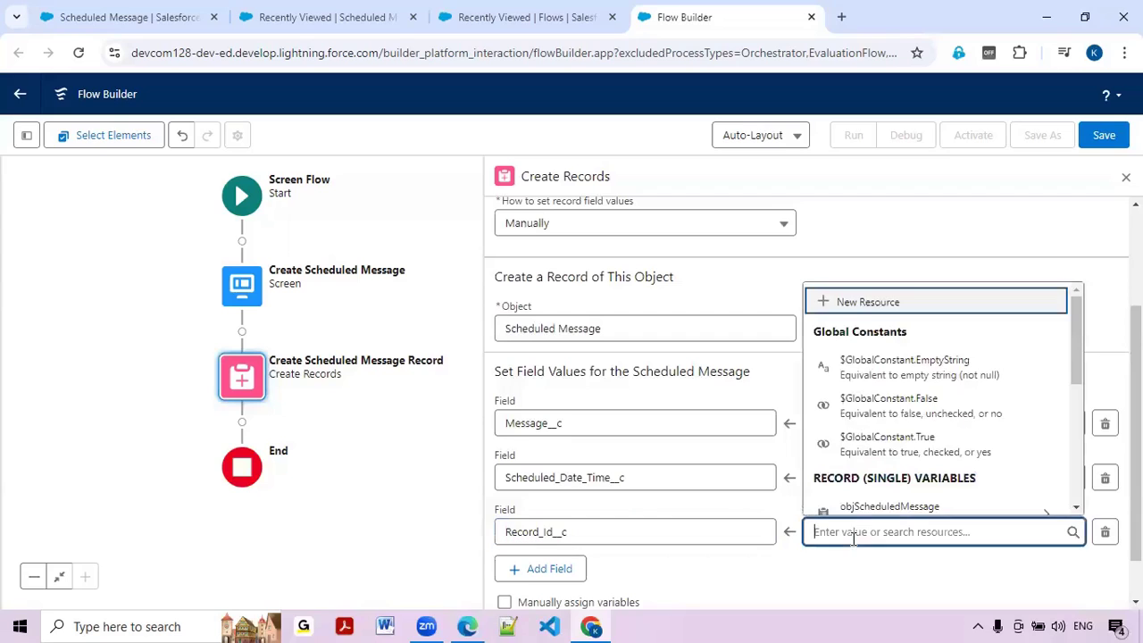
pyautogui.click(894, 307)
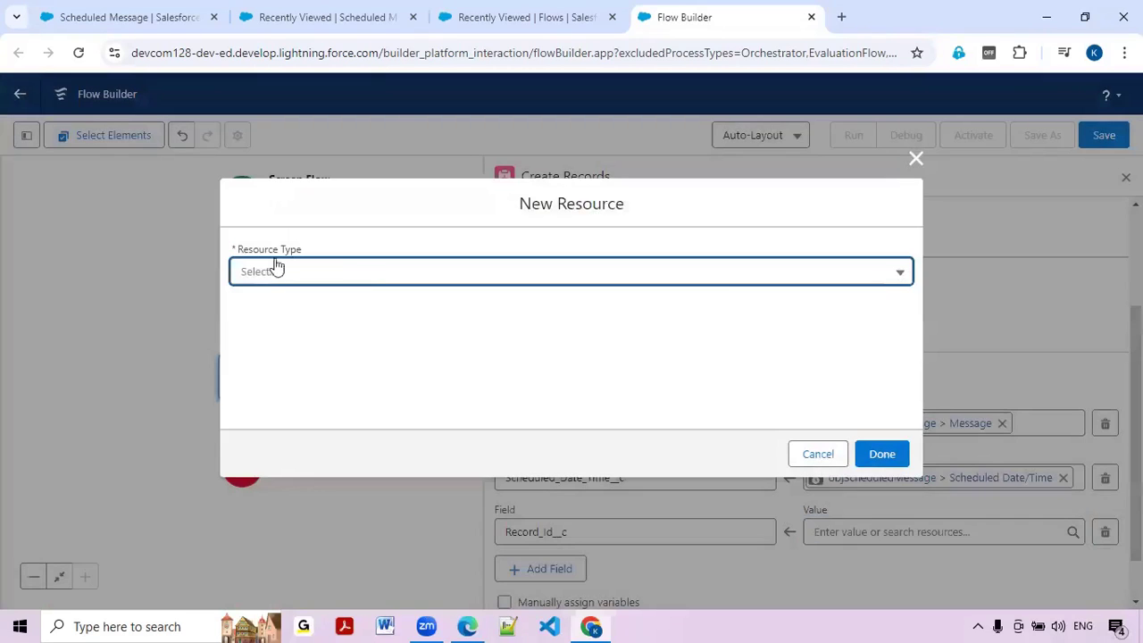
pyautogui.click(266, 274)
pyautogui.click(286, 311)
pyautogui.click(287, 308)
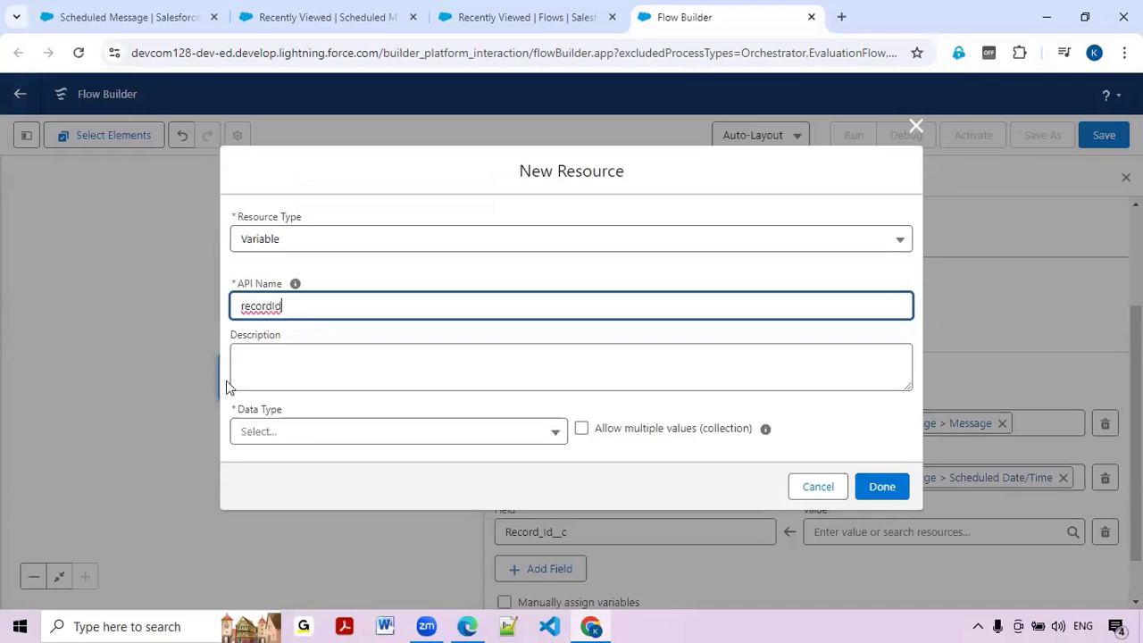
pyautogui.click(280, 438)
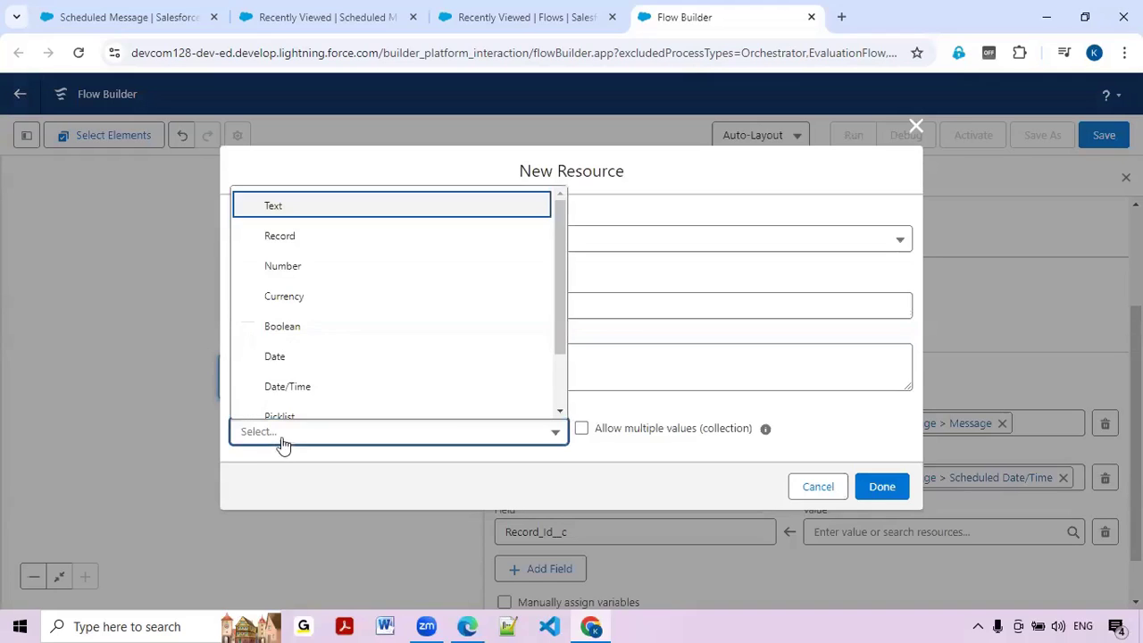
pyautogui.click(294, 212)
pyautogui.scroll(-1, 295, 286)
pyautogui.click(238, 456)
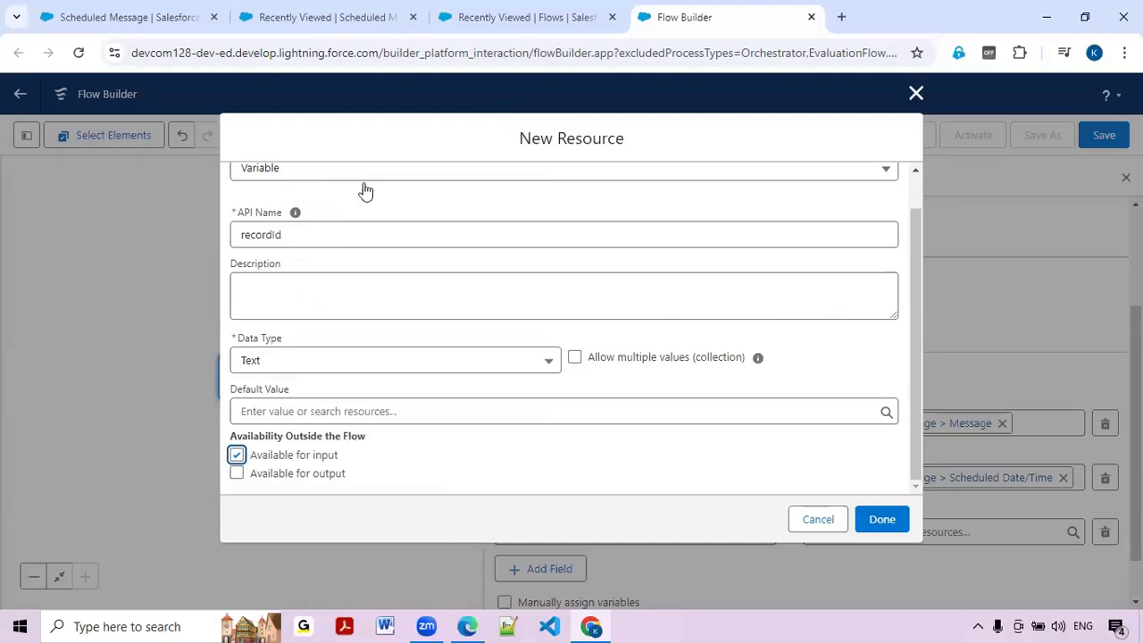
pyautogui.click(894, 525)
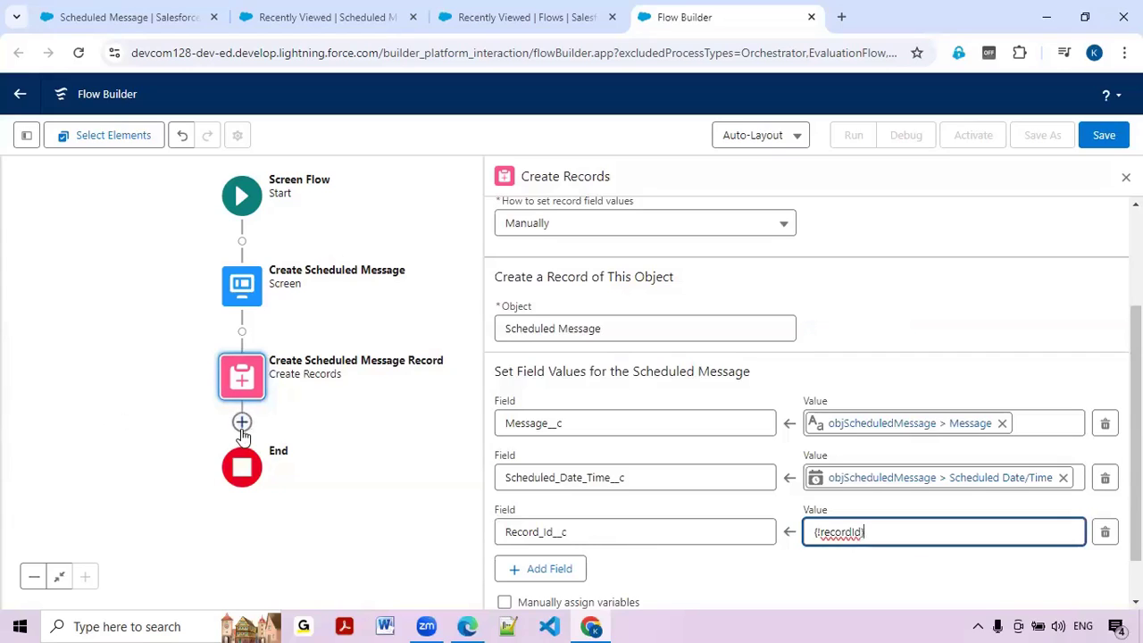
# Close the Create Records settings and add a Screen element after it, labelled Success Message Screen
pyautogui.click(242, 423)
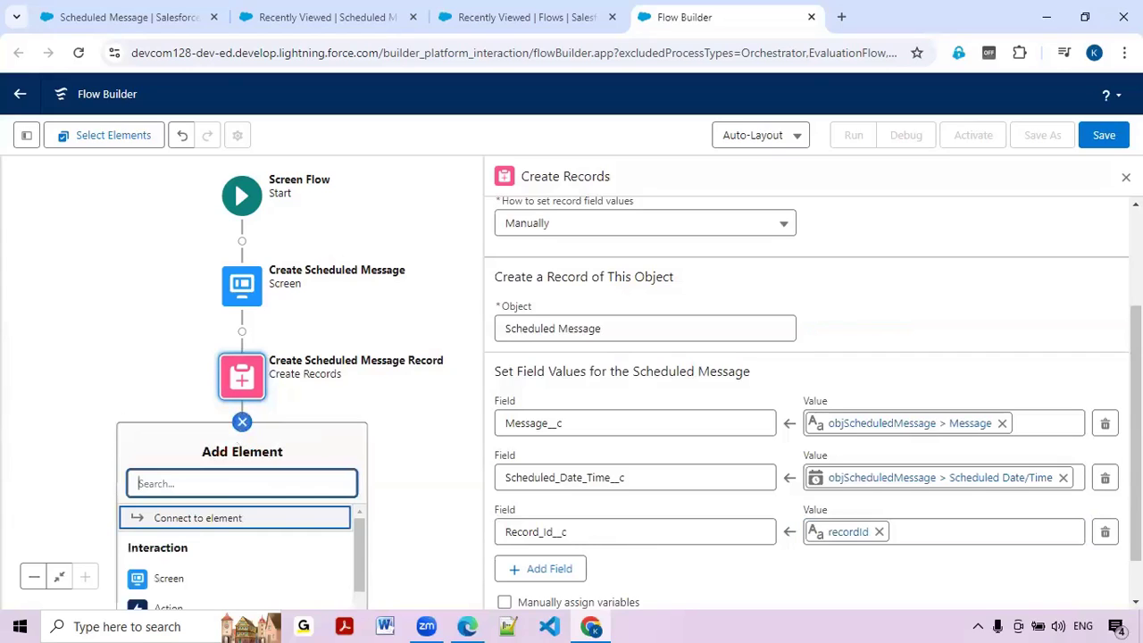
pyautogui.click(1126, 177)
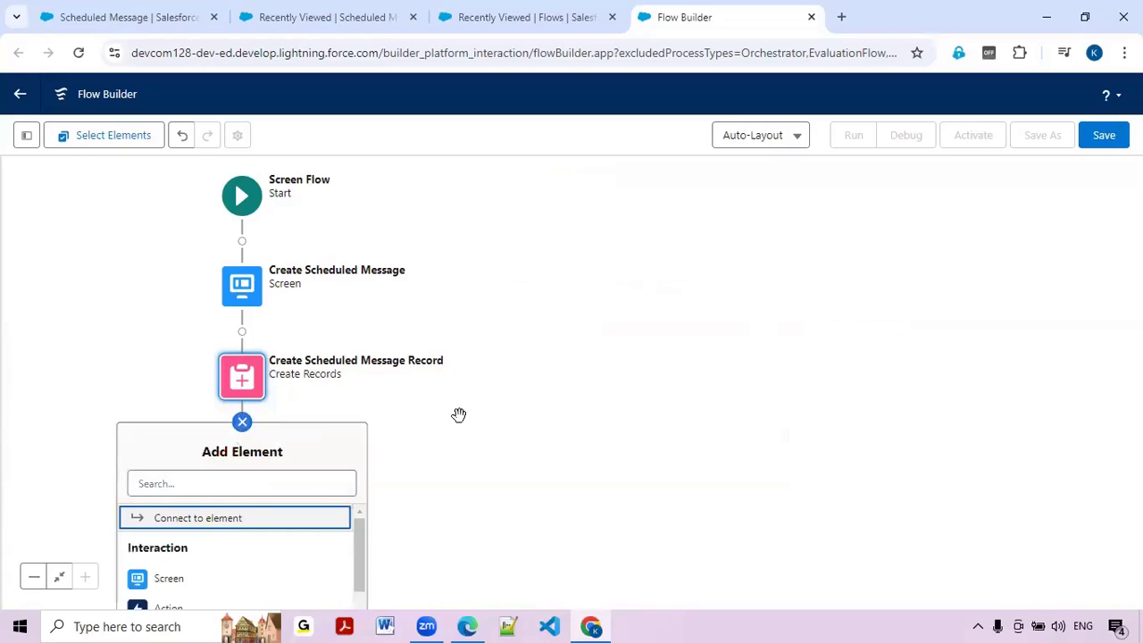
pyautogui.click(403, 347)
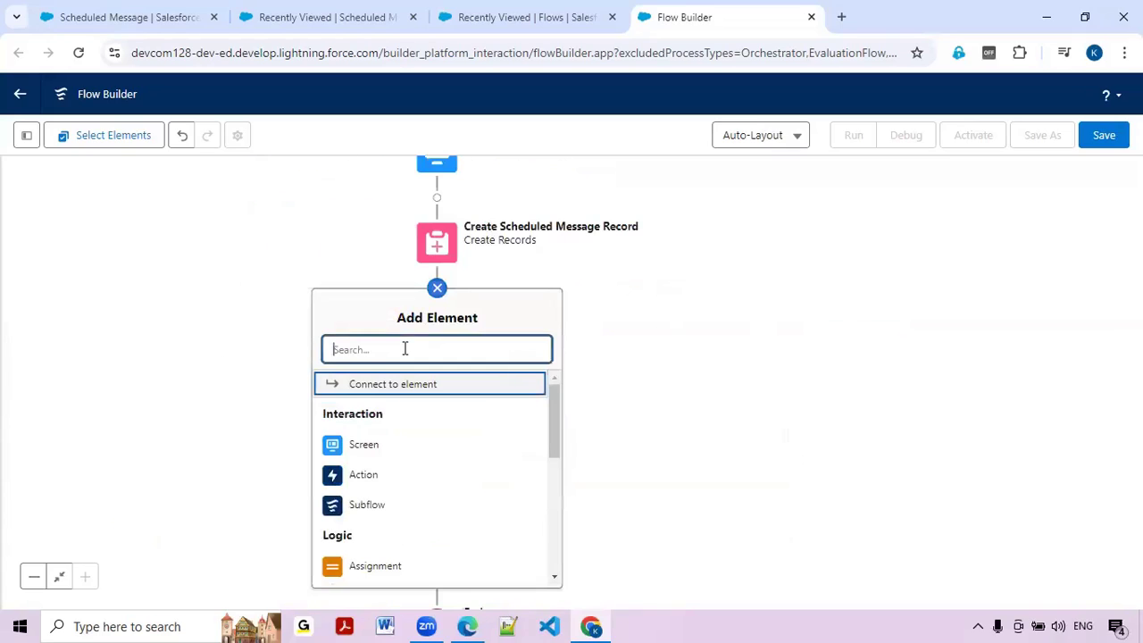
pyautogui.click(358, 450)
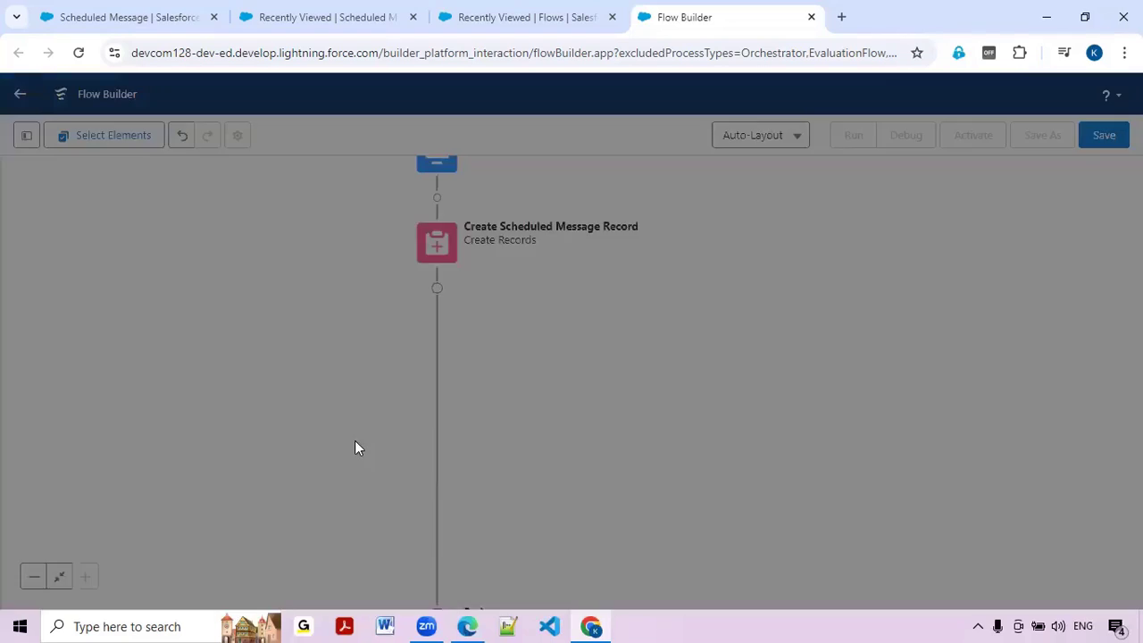
pyautogui.write('Success Mes')
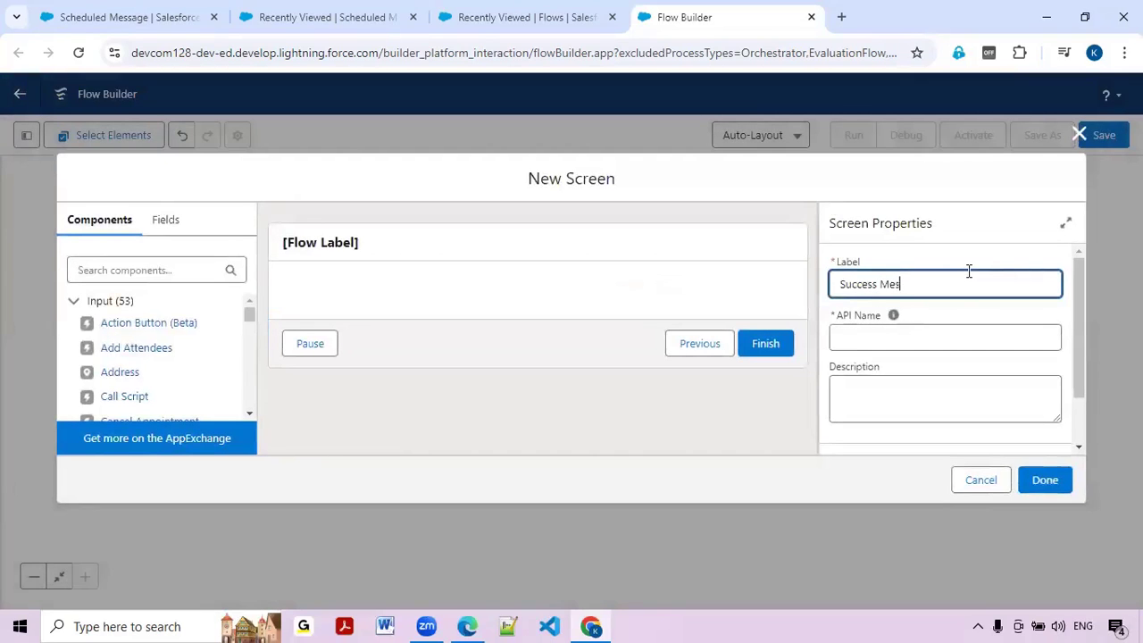
pyautogui.write('sage Screen')
# Add a Display Text component to the Success Message Screen with the API name successMessage
pyautogui.click(105, 277)
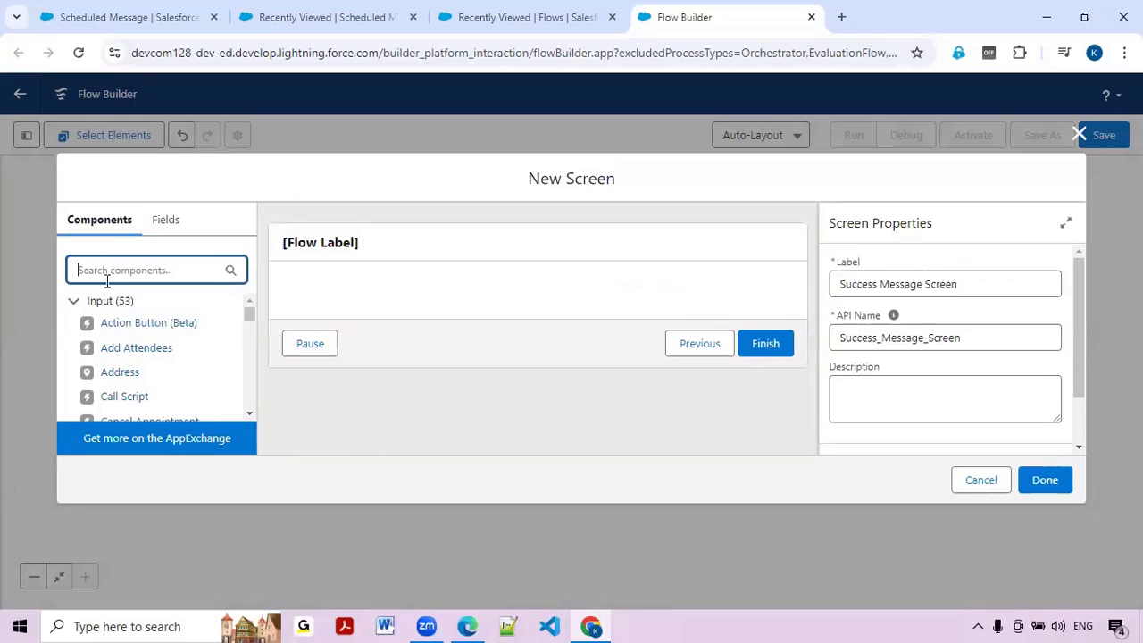
pyautogui.write('display')
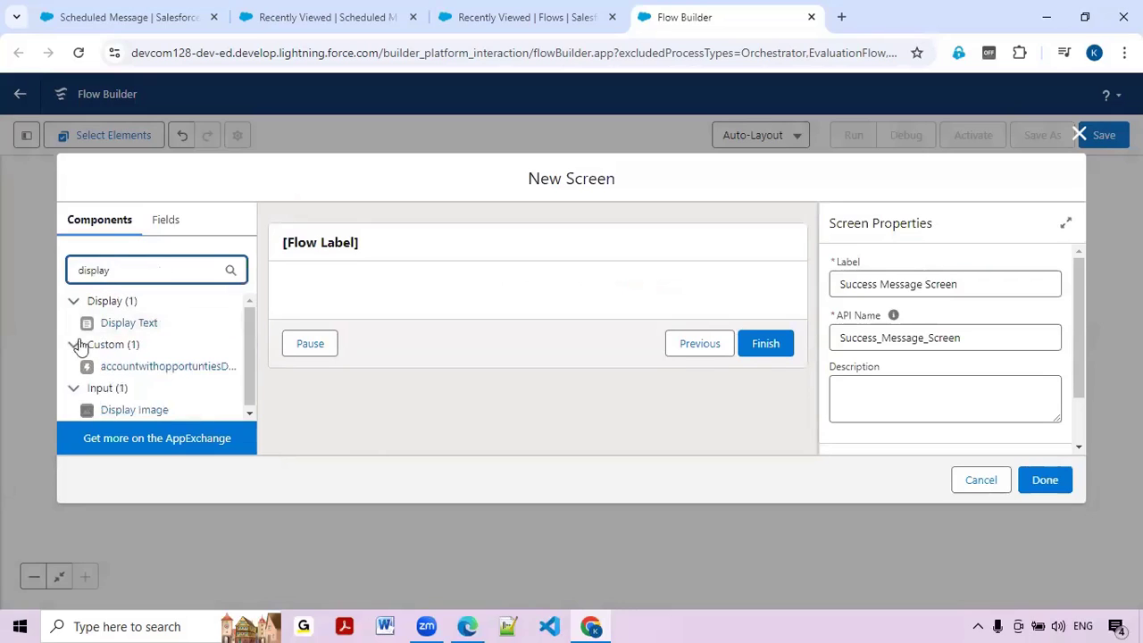
pyautogui.moveTo(115, 324); pyautogui.dragTo(365, 294)
pyautogui.click(929, 287)
pyautogui.write('success')
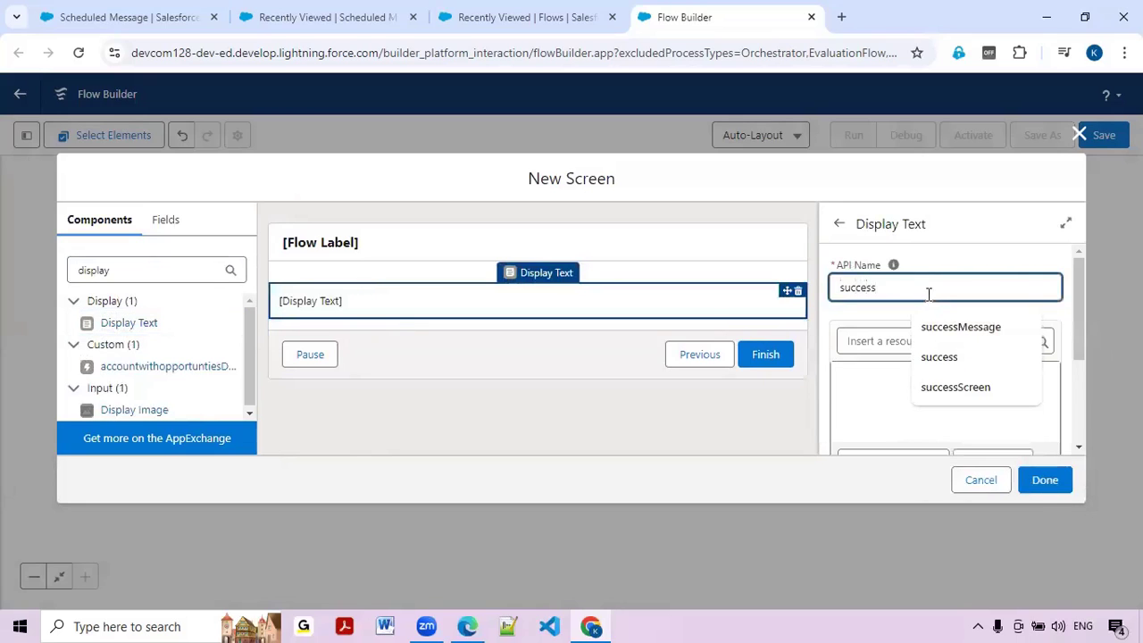
pyautogui.click(938, 327)
# Enter "Successfully Created Scheduled Message Record!!" as the content of the successMessage display text
pyautogui.click(888, 407)
pyautogui.write('Successf')
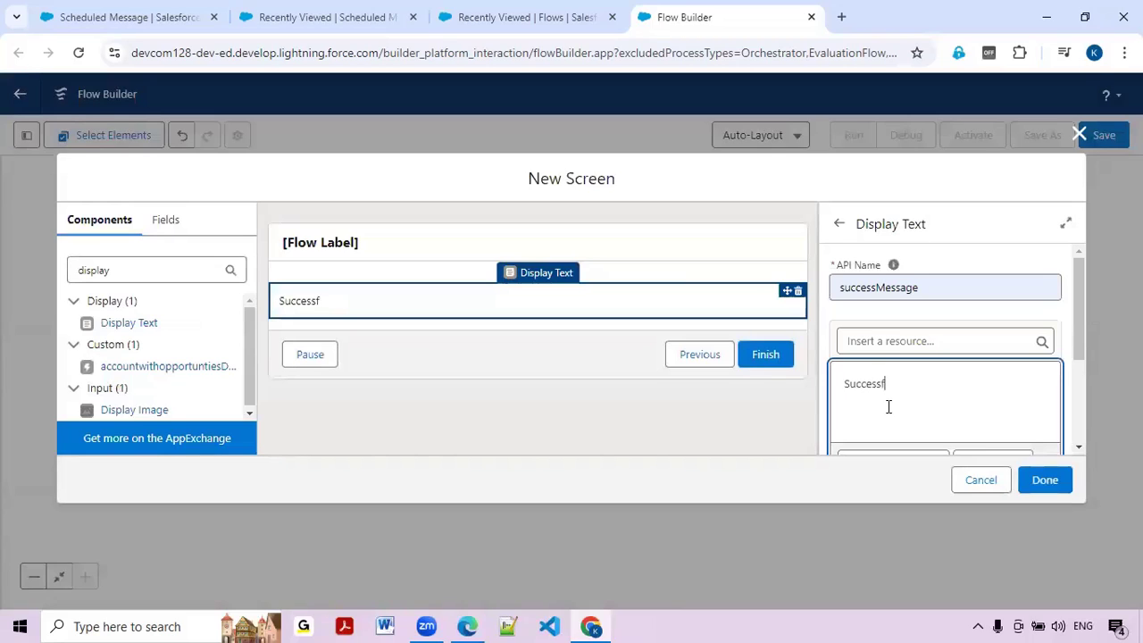
pyautogui.write('ully Created Scheduled ME')
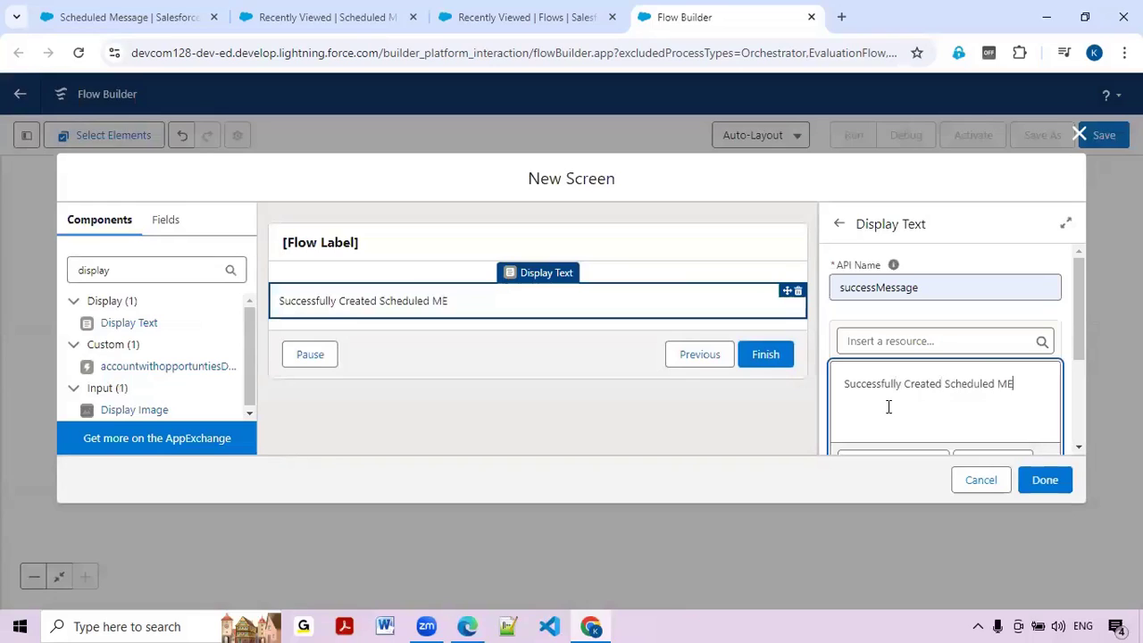
pyautogui.write('ssage Record!!')
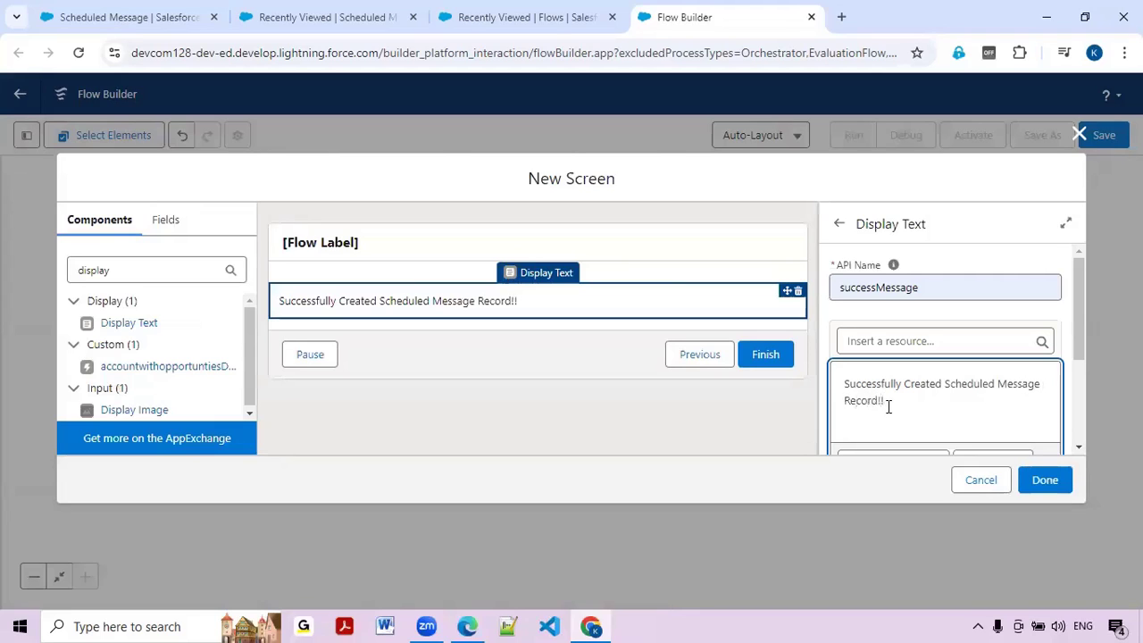
# Make the entire success message text bold
pyautogui.hotkey('ctrl', 'a')
pyautogui.scroll(-1, 894, 403)
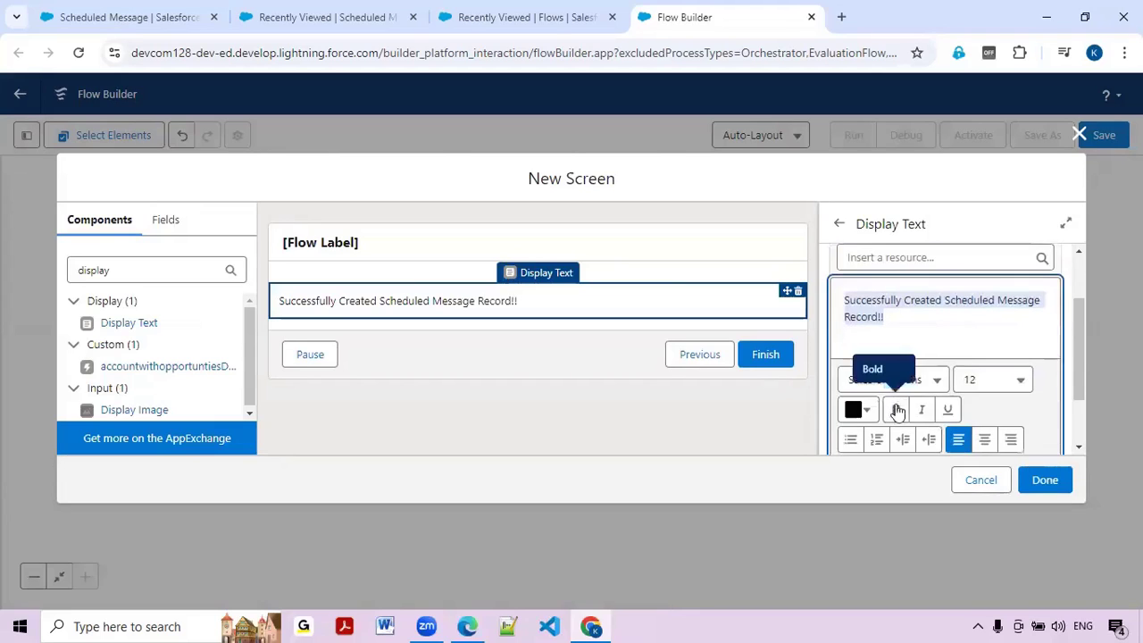
pyautogui.click(896, 410)
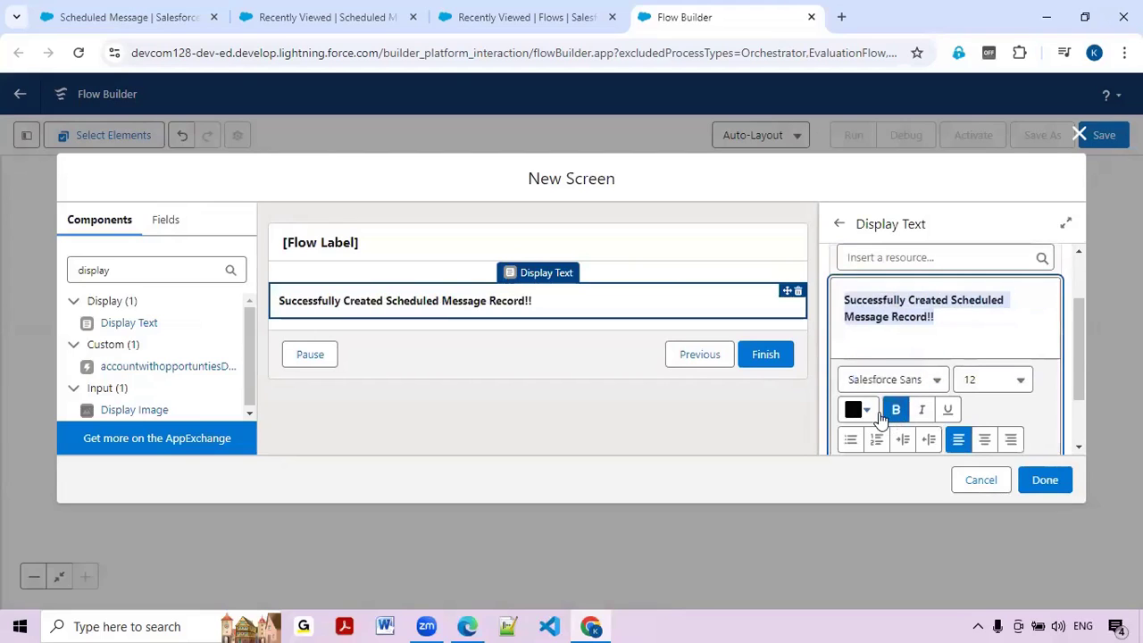
# Color the success message text purple with the hex value #460BDA
pyautogui.click(862, 410)
pyautogui.click(949, 288)
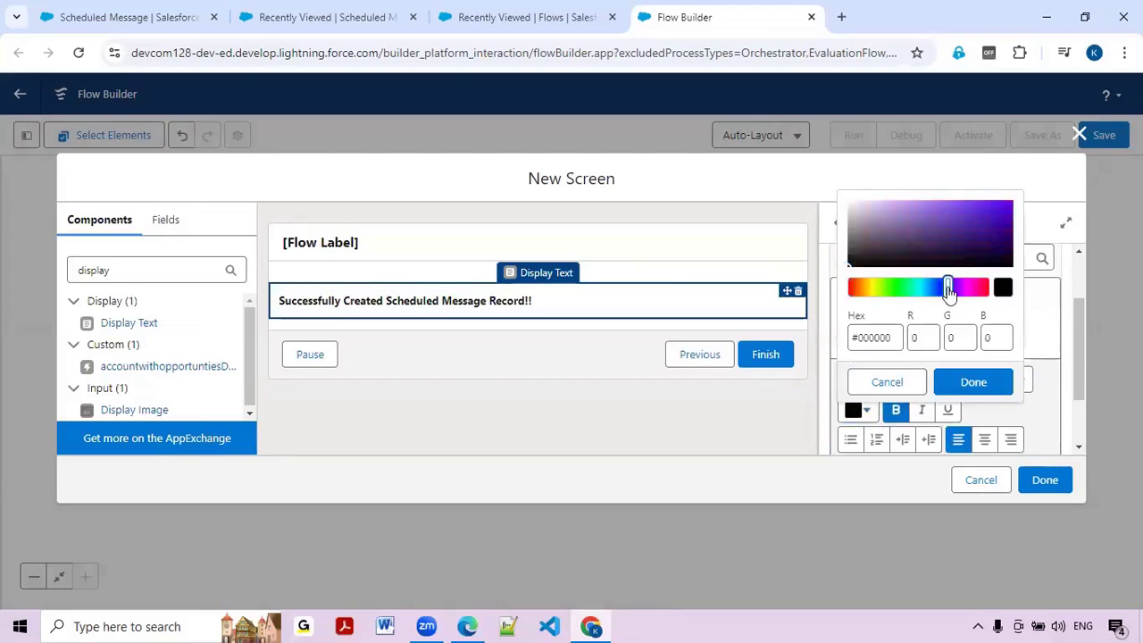
pyautogui.click(1003, 212)
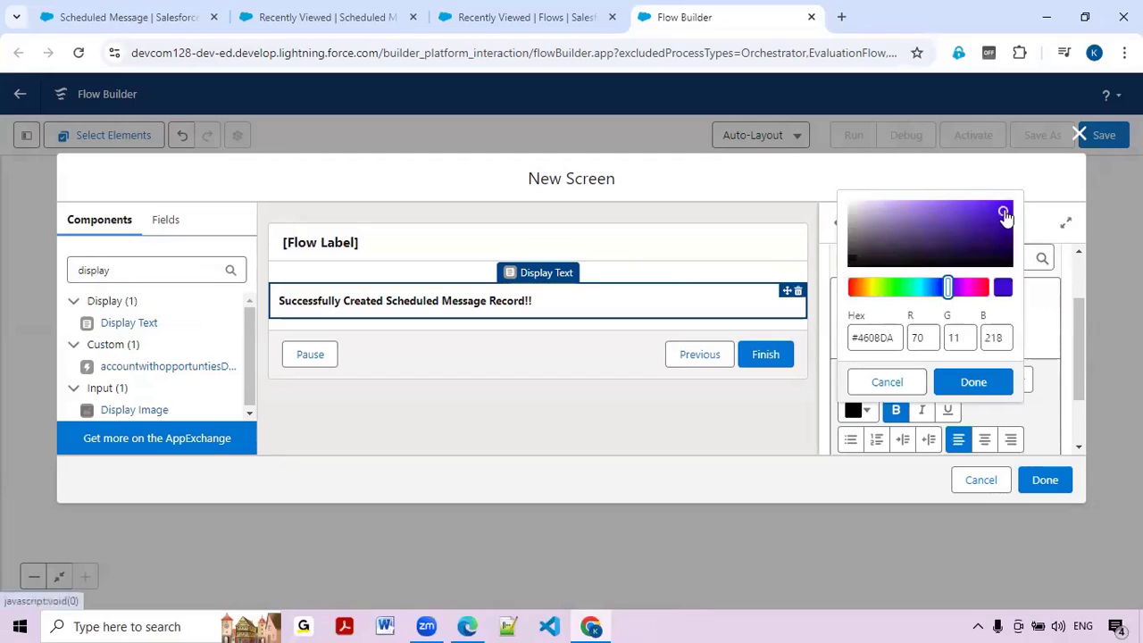
pyautogui.click(994, 383)
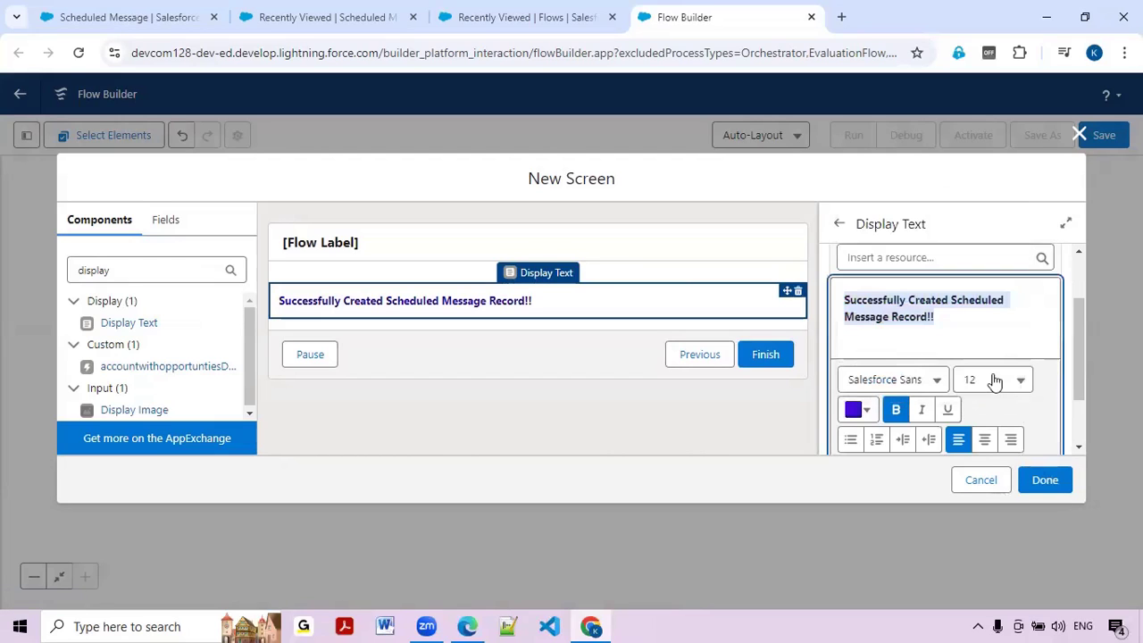
# Center the success message text and color it dark green with the hex value #2C8037
pyautogui.click(864, 410)
pyautogui.click(899, 287)
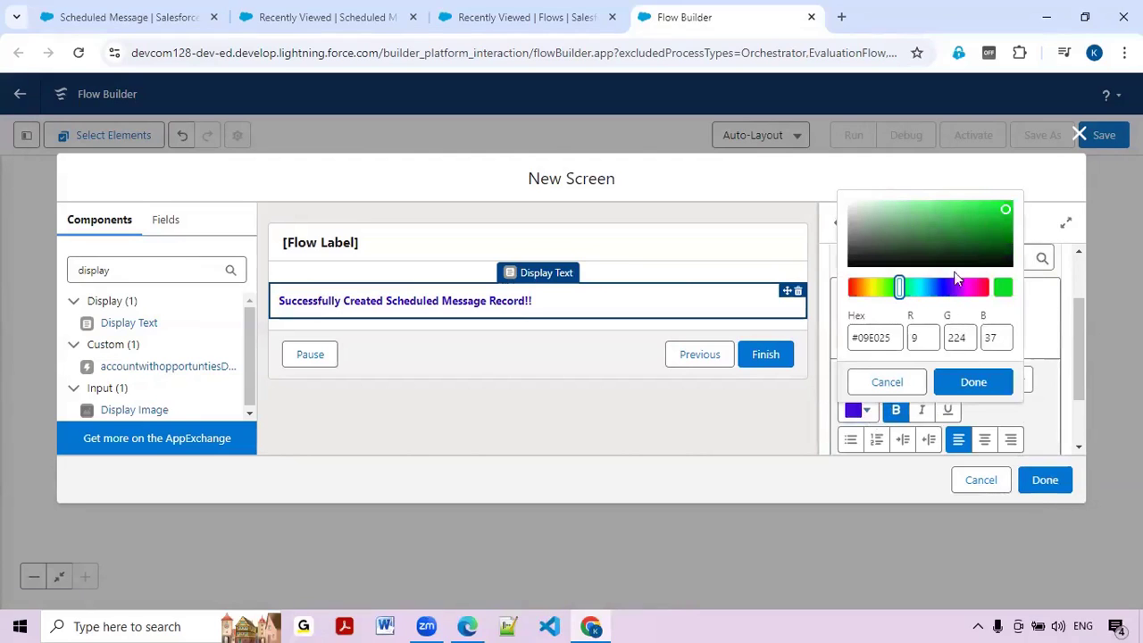
pyautogui.click(1005, 385)
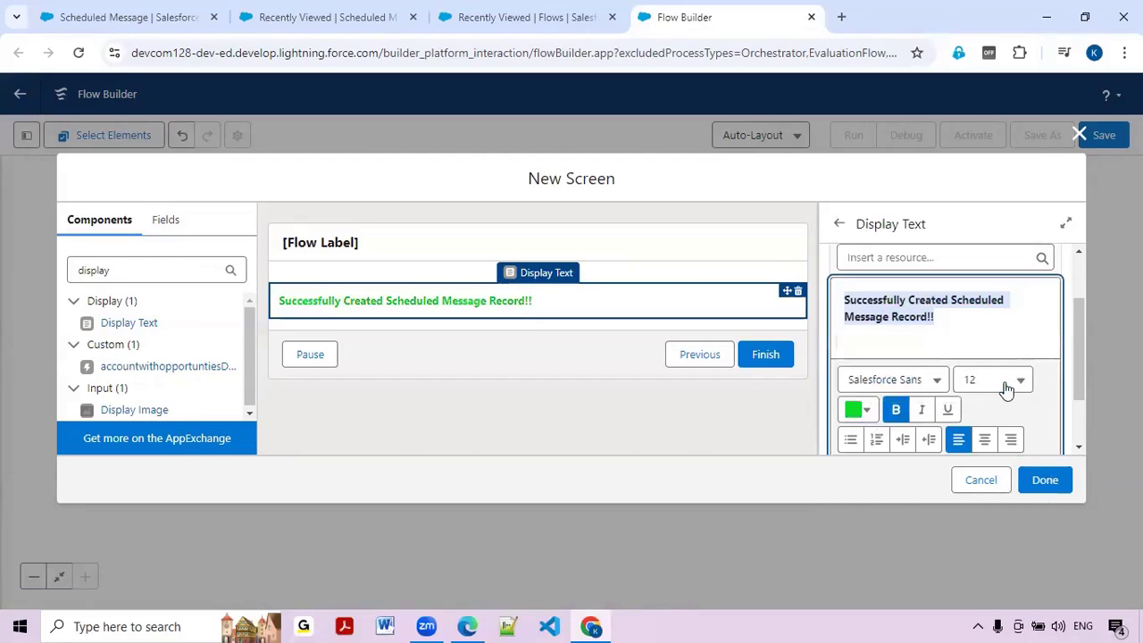
pyautogui.click(985, 440)
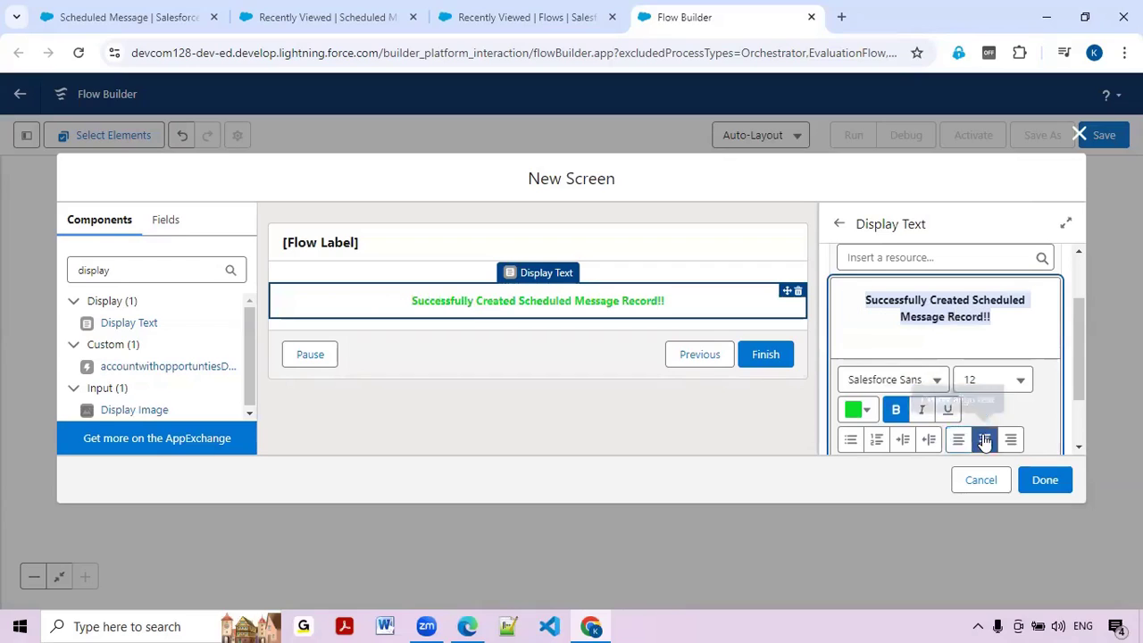
pyautogui.click(871, 410)
pyautogui.click(955, 234)
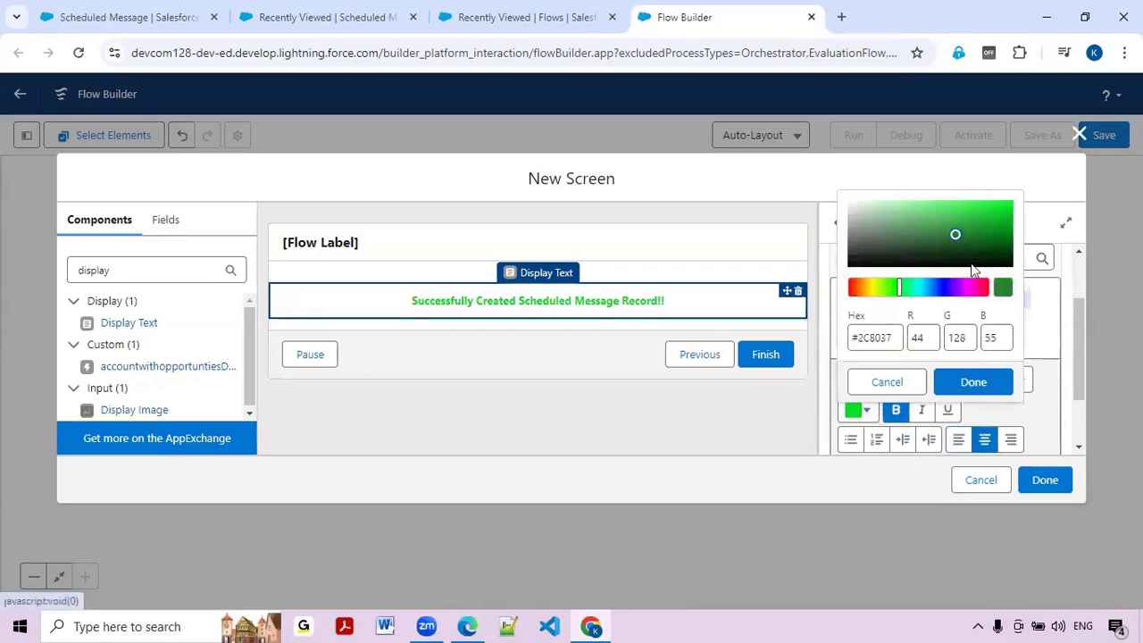
pyautogui.click(981, 386)
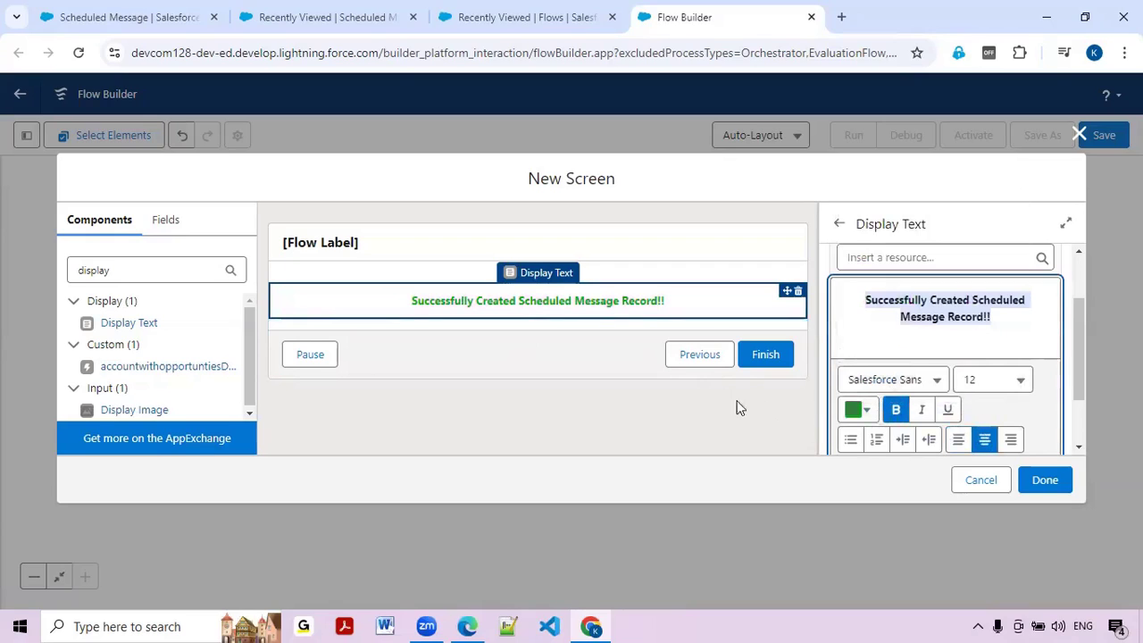
# Set the success message font size to 16 and finish the new screen
pyautogui.click(1021, 380)
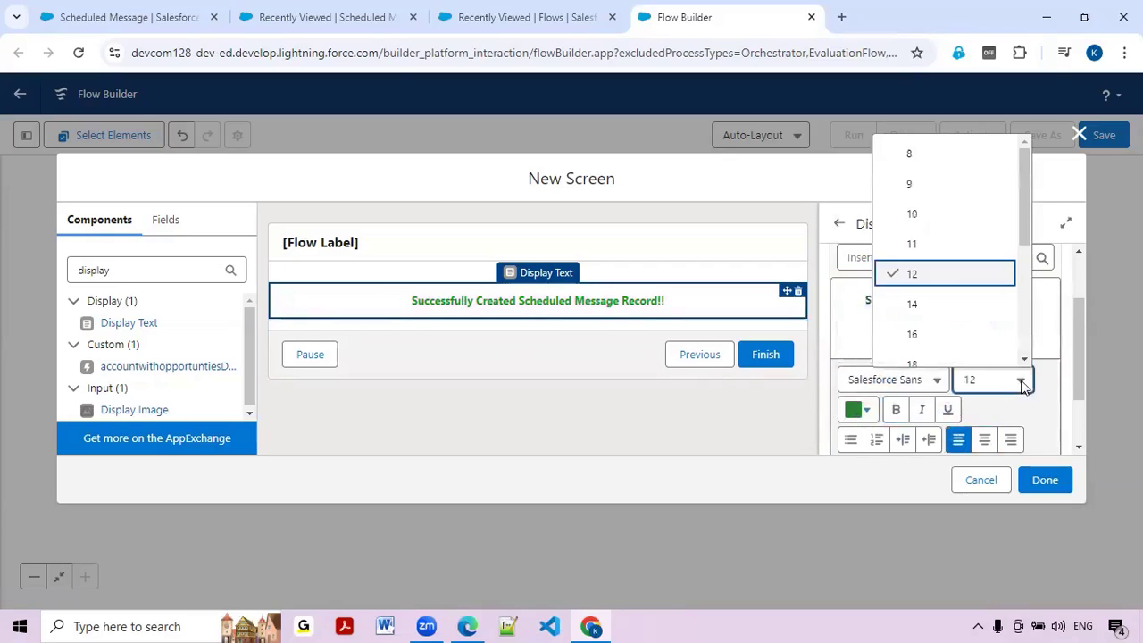
pyautogui.click(980, 342)
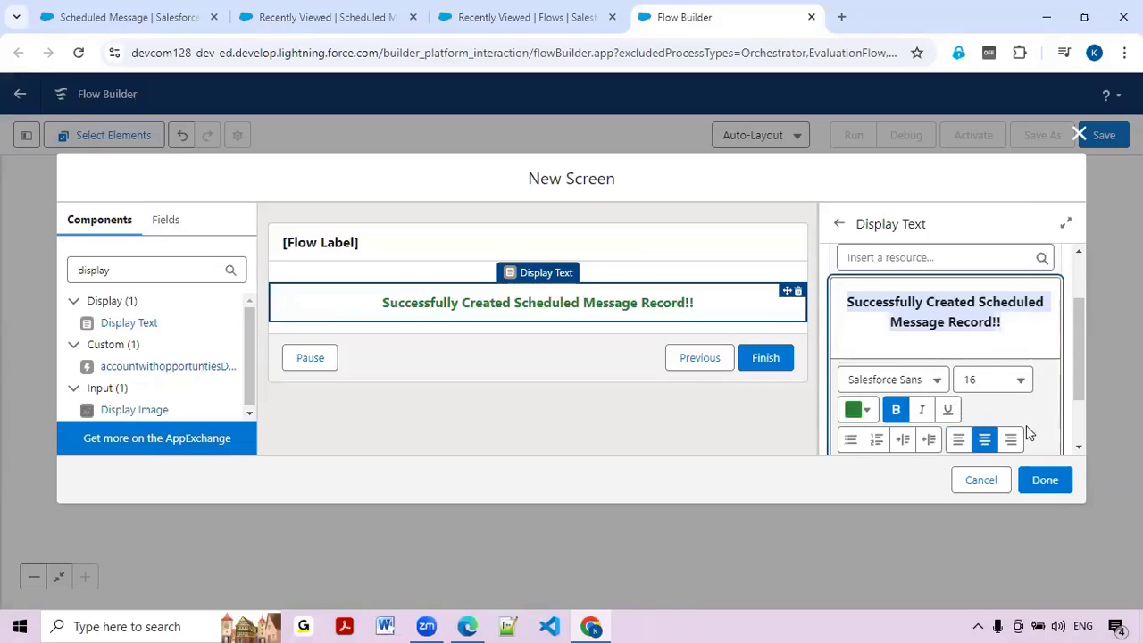
pyautogui.click(1047, 481)
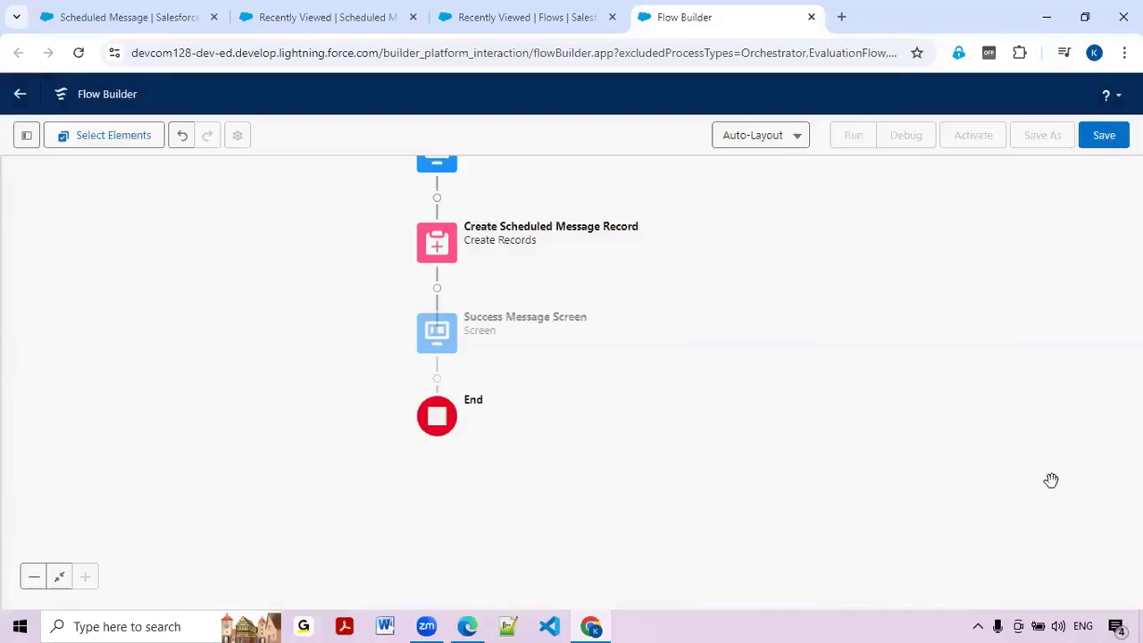
# Save the flow with the label Create Scheduled Message Record Flow
pyautogui.click(1104, 135)
pyautogui.click(404, 283)
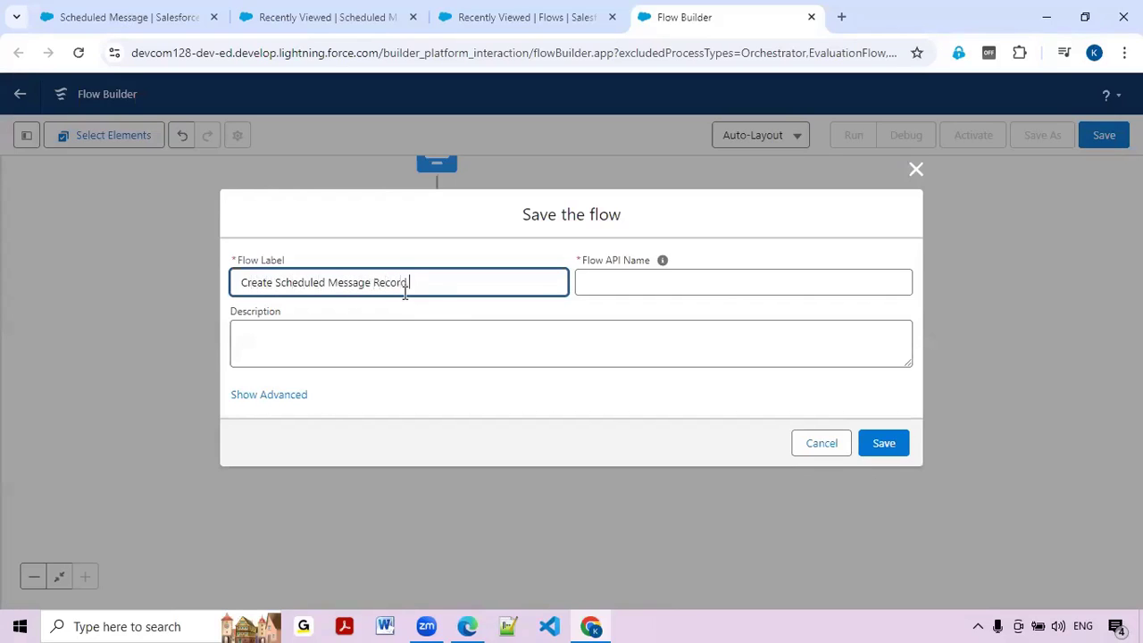
pyautogui.click(893, 453)
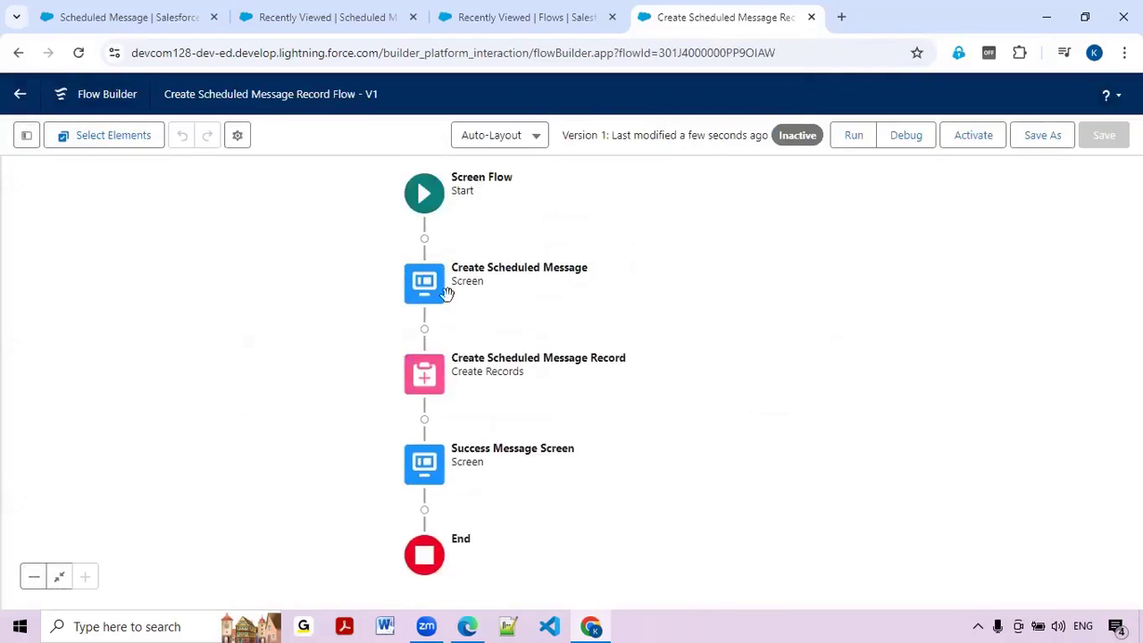
# Review the fields of the Create Scheduled Message screen without changing them, and activate the flow
pyautogui.doubleClick(427, 283)
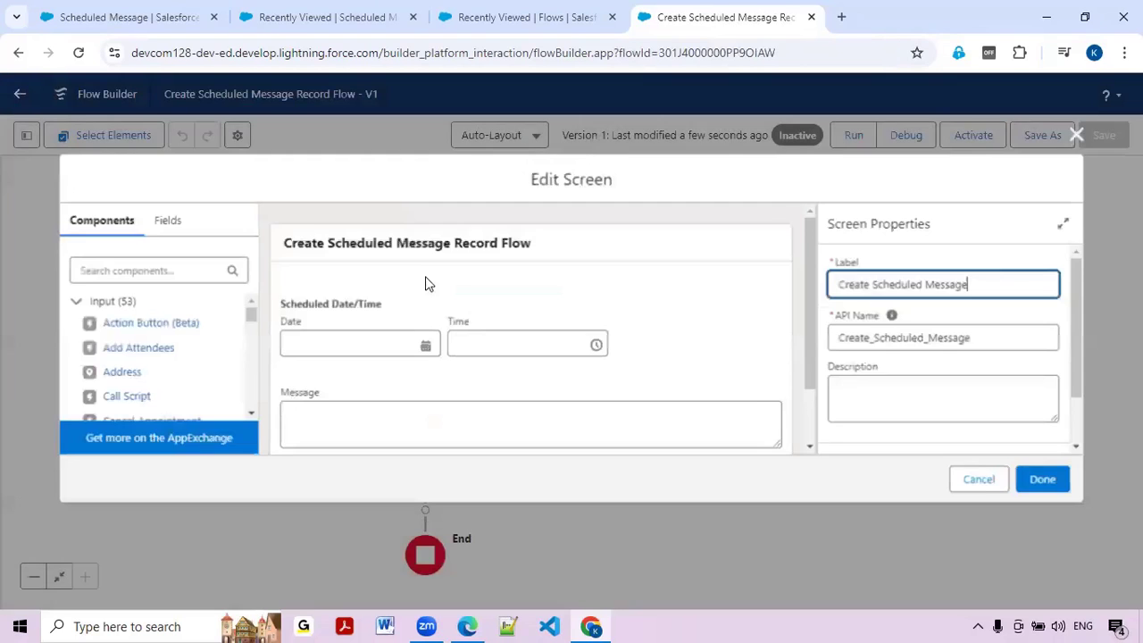
pyautogui.scroll(-1, 347, 324)
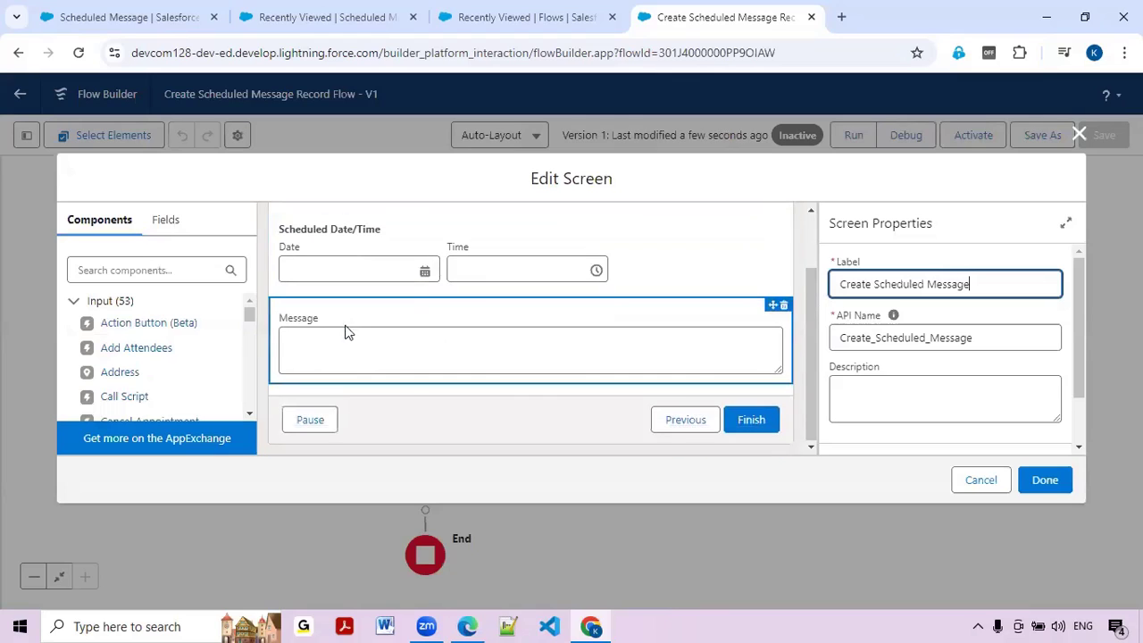
pyautogui.click(979, 482)
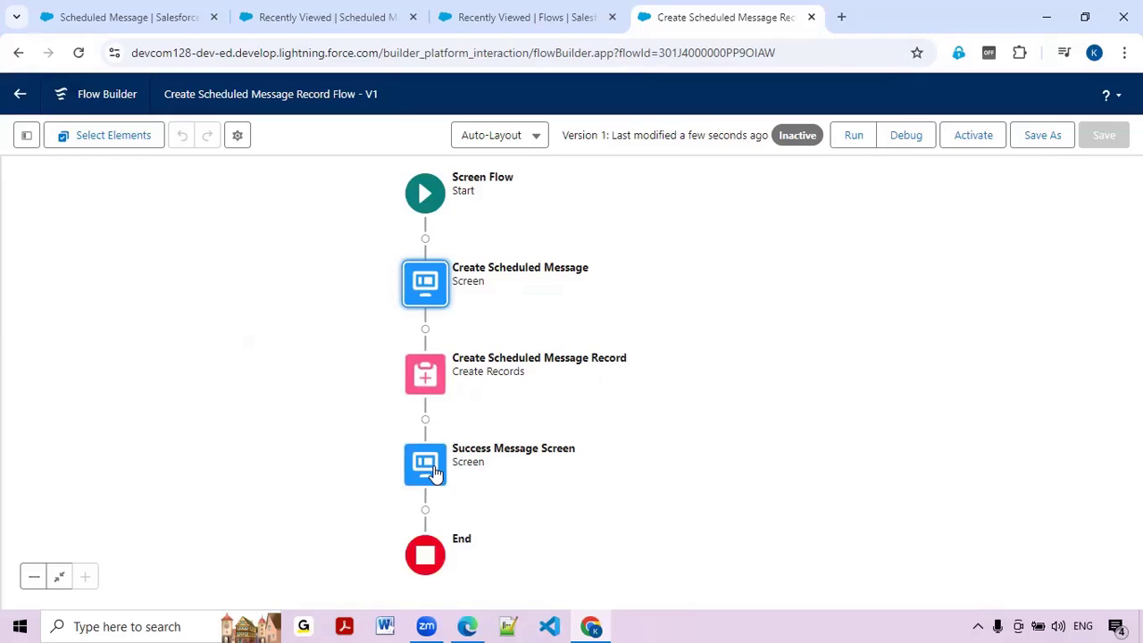
pyautogui.click(980, 148)
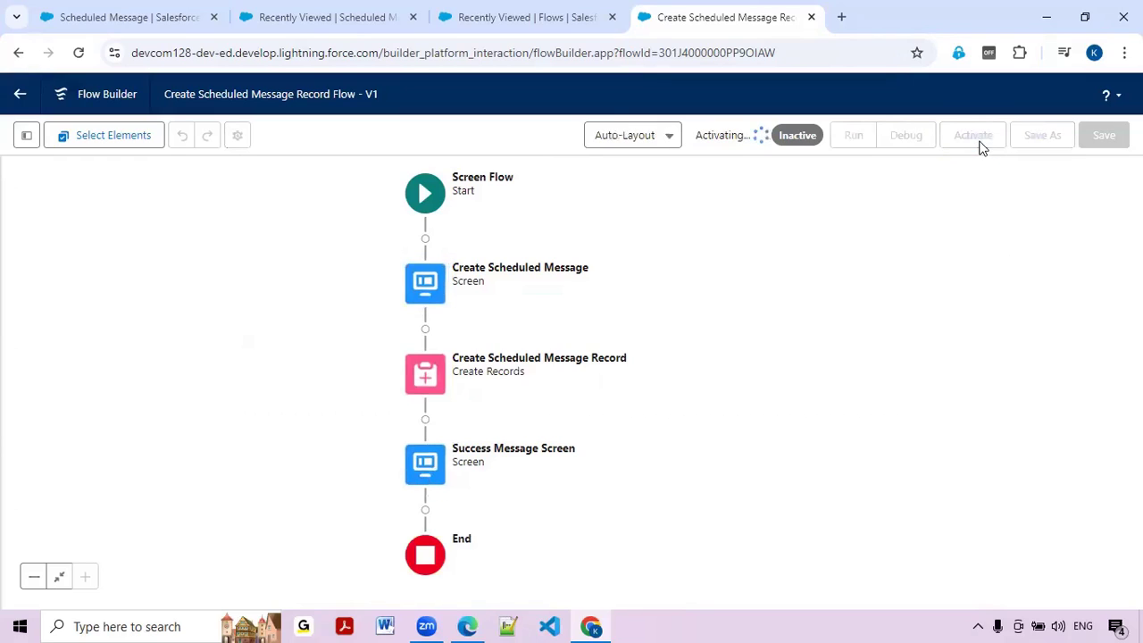
# From the Scheduled Messages browser tab, find Contacts in the App Launcher and open its list in a new browser tab
pyautogui.click(545, 17)
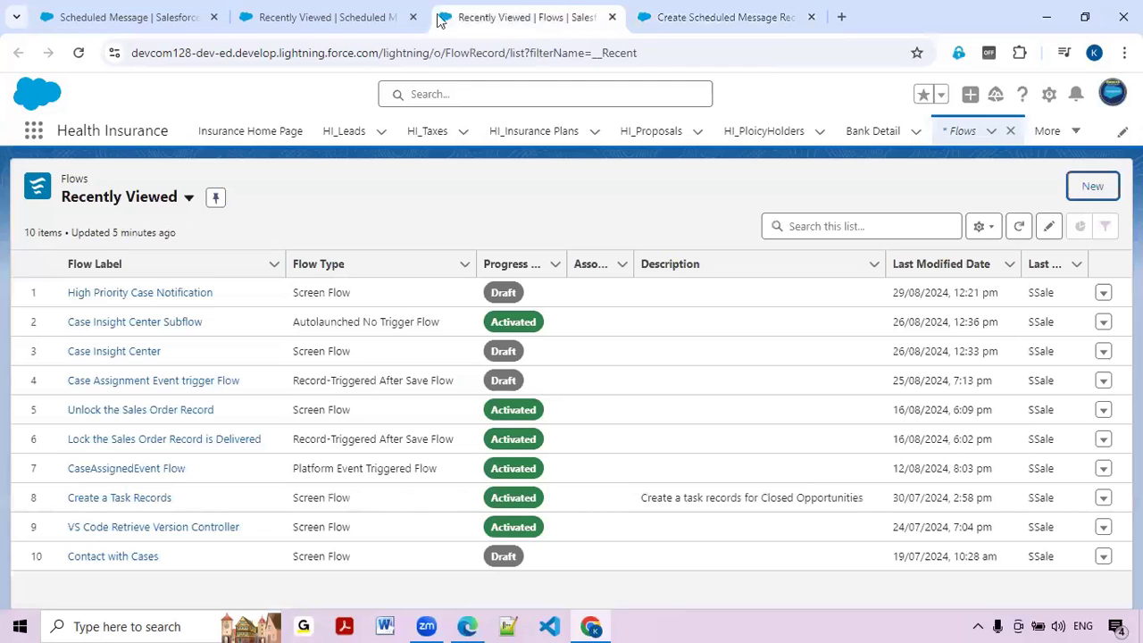
pyautogui.click(353, 12)
pyautogui.click(33, 134)
pyautogui.write('ontact')
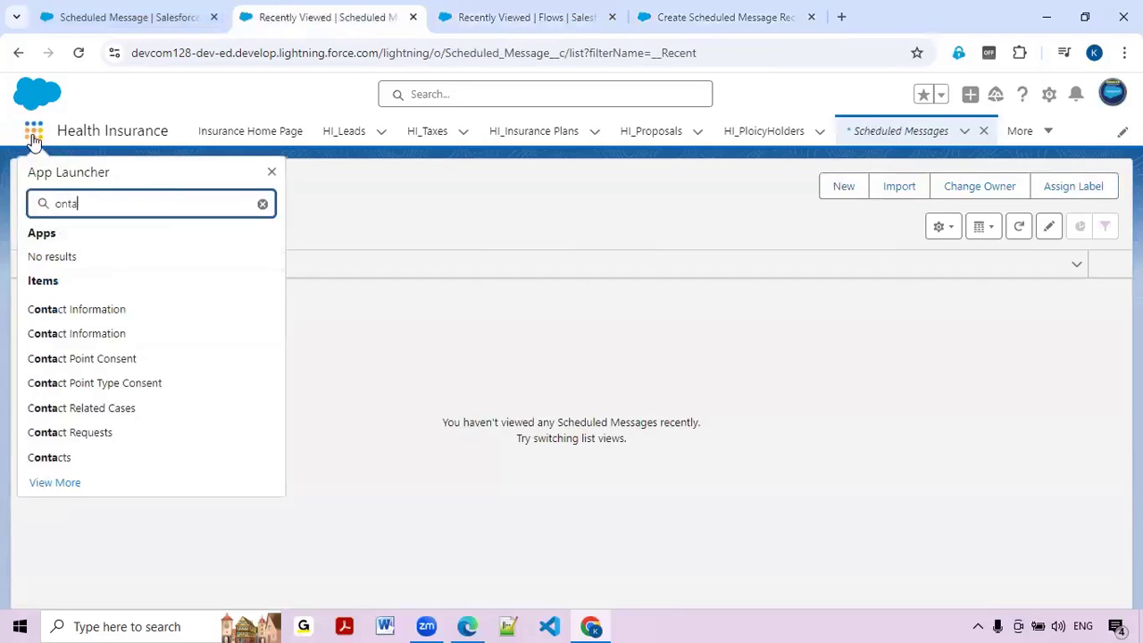
pyautogui.keyDown('ctrl'); pyautogui.click(63, 459); pyautogui.keyUp('ctrl')
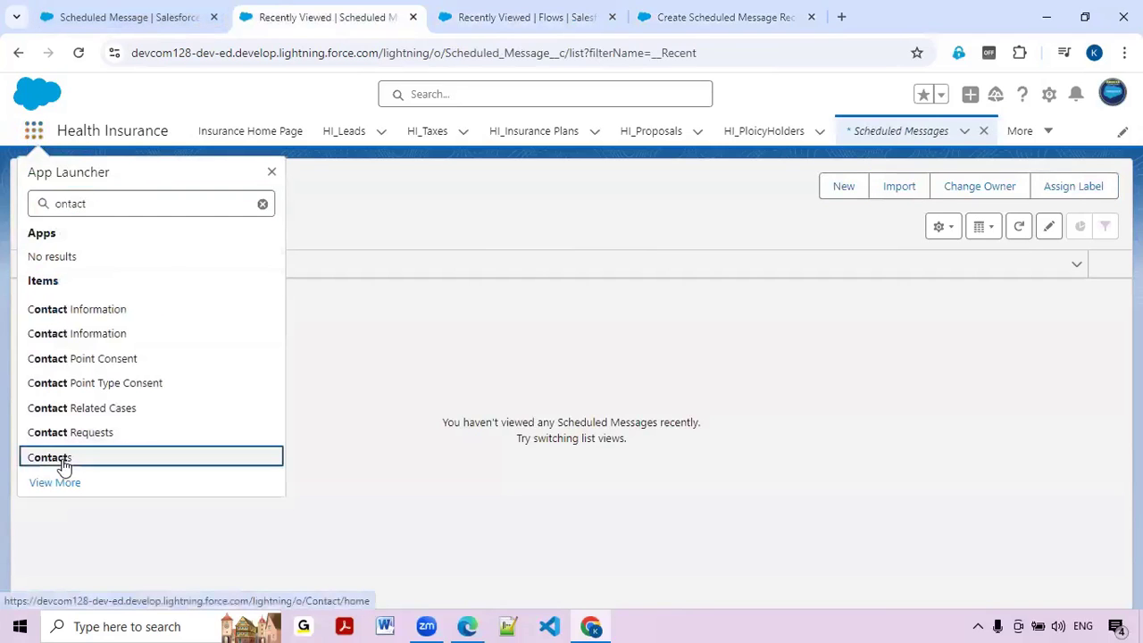
pyautogui.click(505, 6)
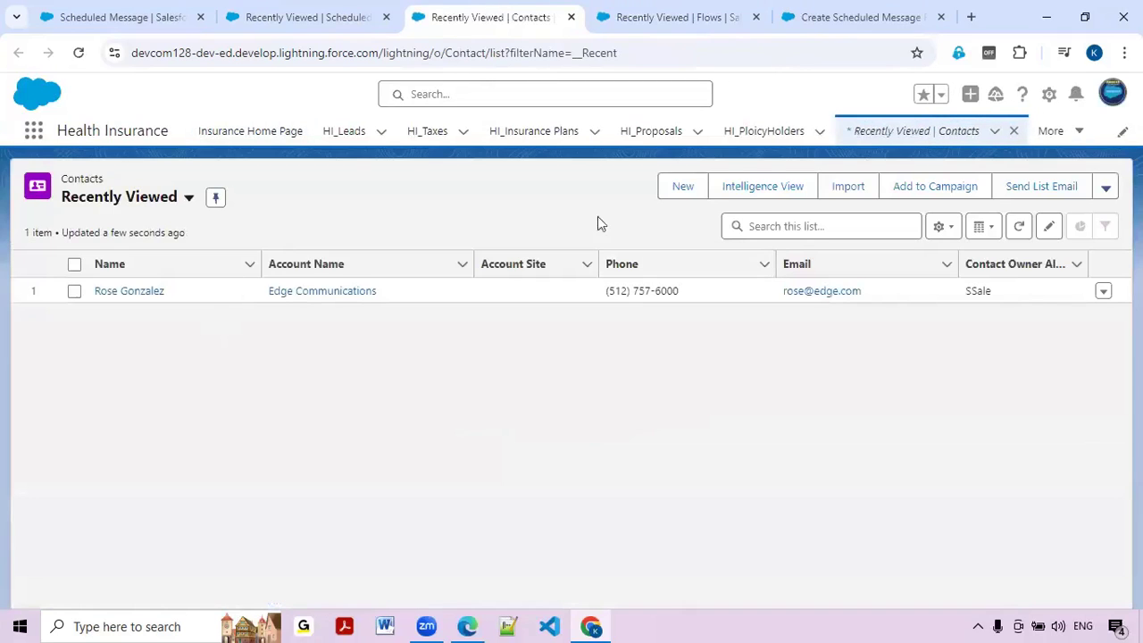
# Open the Buttons, Links, and Actions page of the Contact object in Setup
pyautogui.click(1049, 94)
pyautogui.click(968, 287)
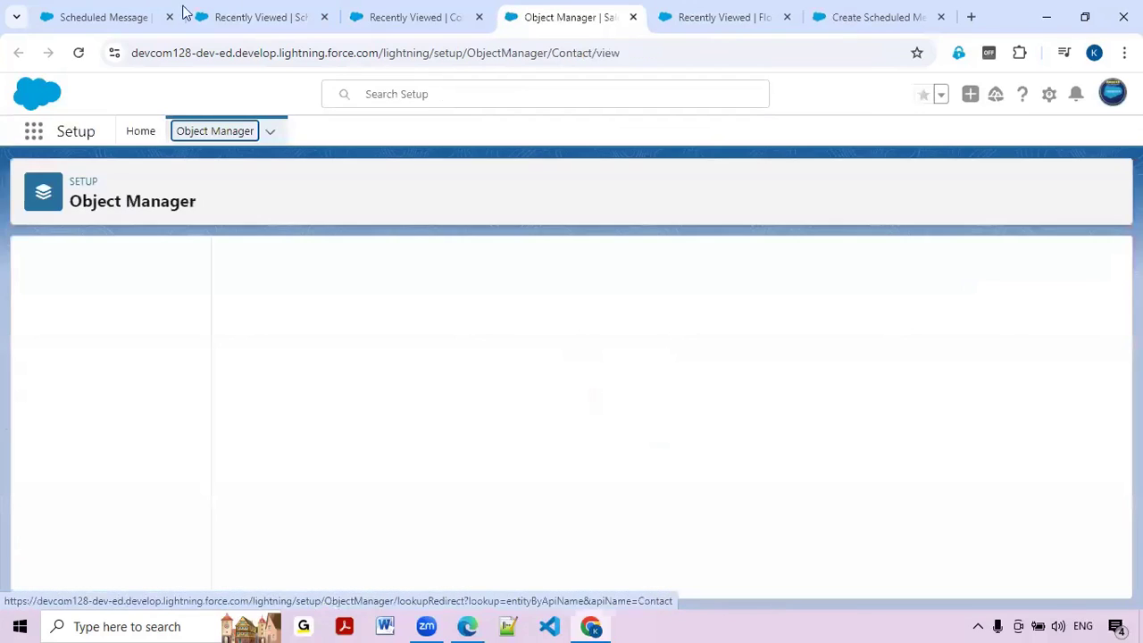
pyautogui.click(68, 396)
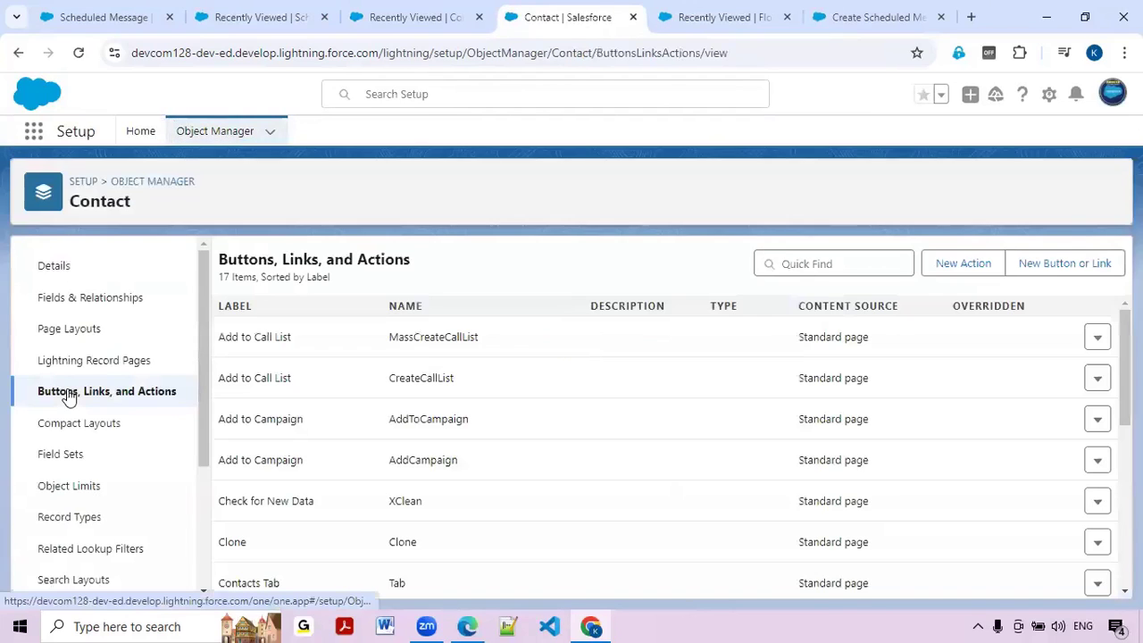
# Start a new Contact action of type Flow that uses the Create Scheduled Message Record Flow
pyautogui.click(970, 272)
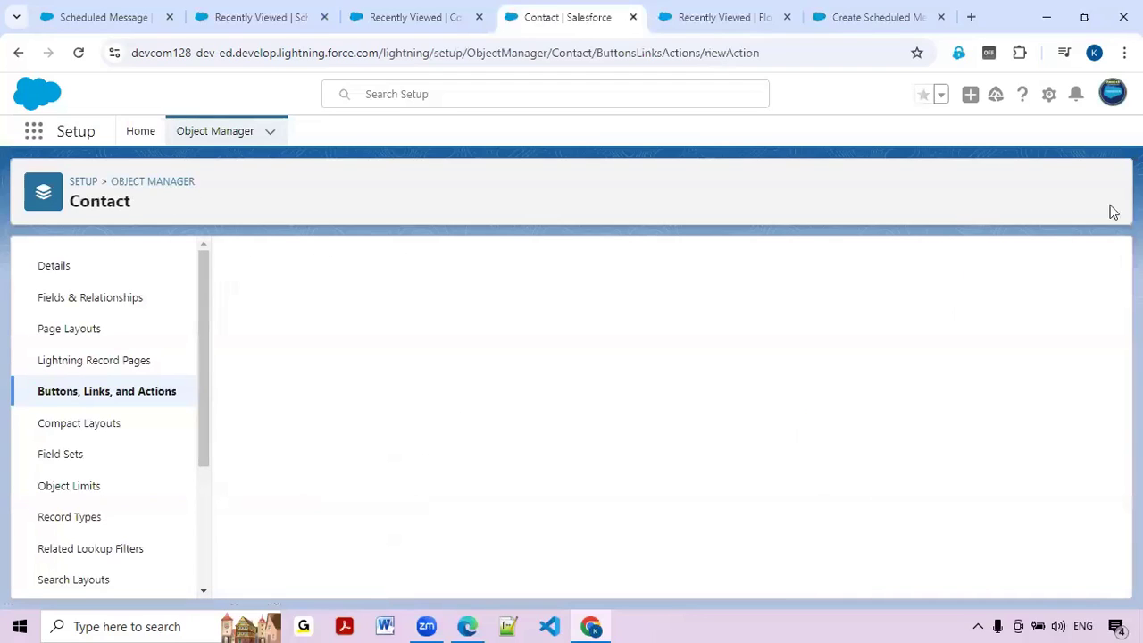
pyautogui.click(420, 359)
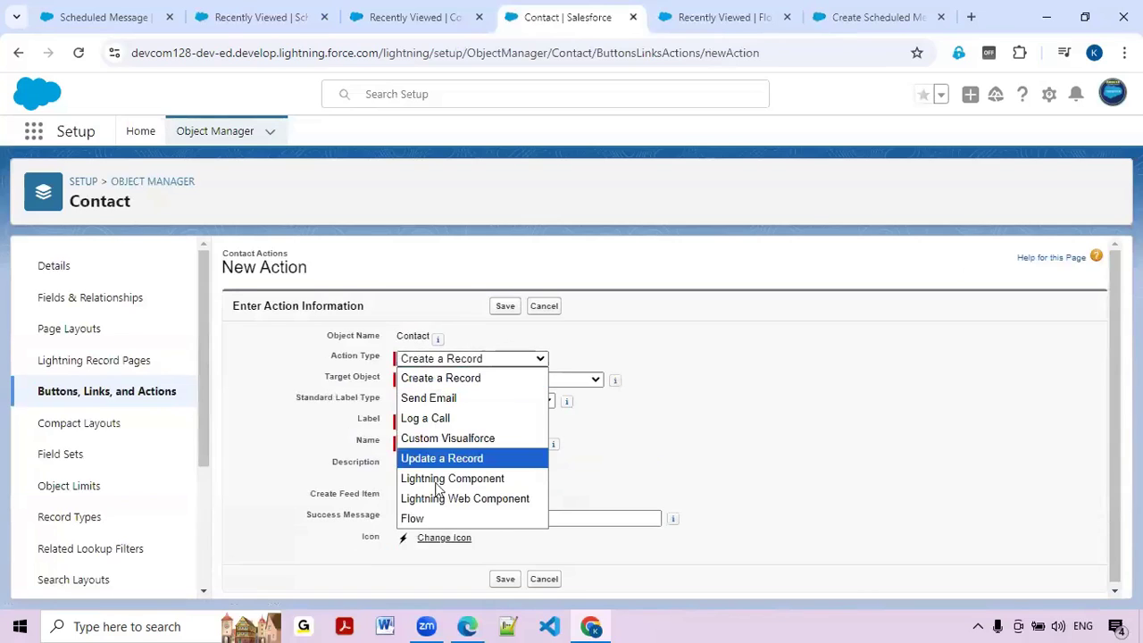
pyautogui.click(429, 520)
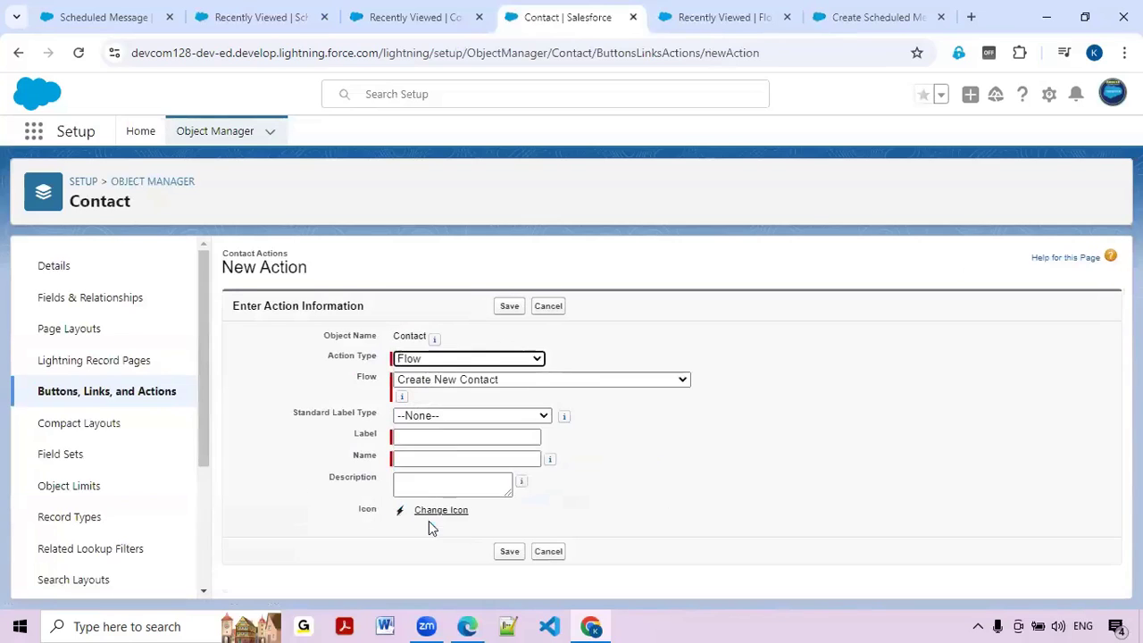
pyautogui.click(432, 384)
pyautogui.scroll(-1, 442, 313)
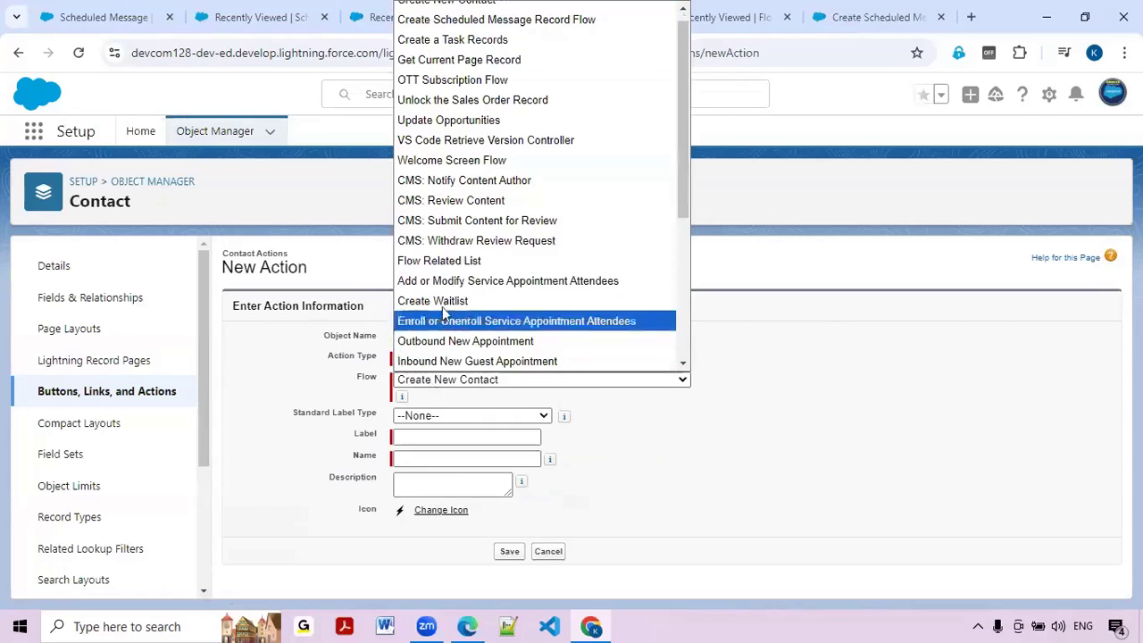
pyautogui.click(473, 19)
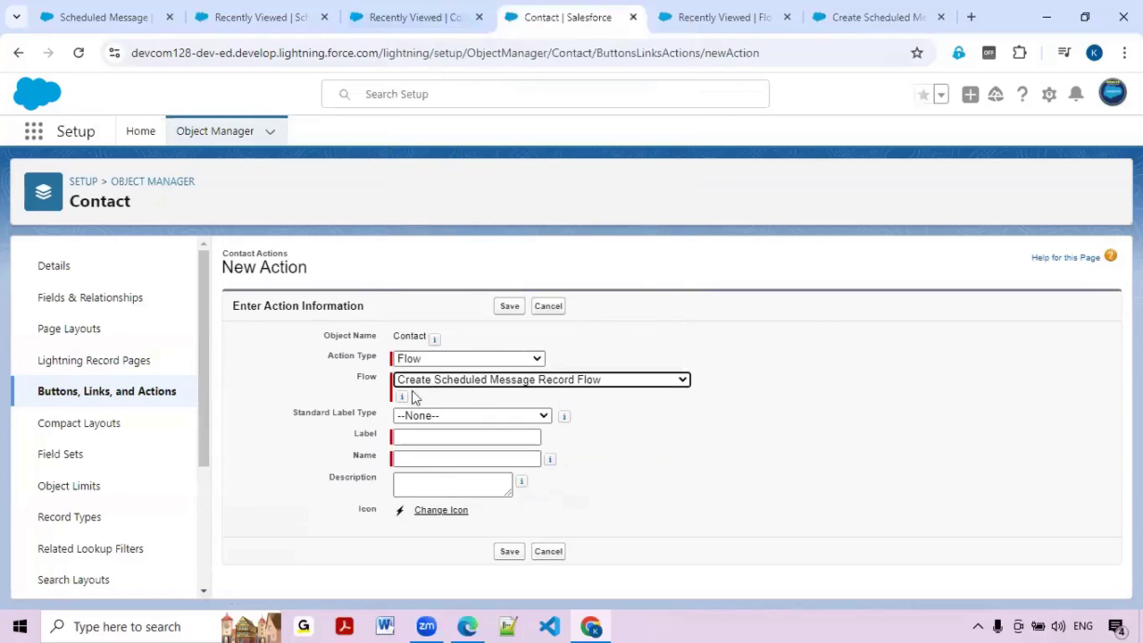
# Label the action Scheduled Message, check the label against the acceptance criteria slide, and save the action
pyautogui.click(432, 461)
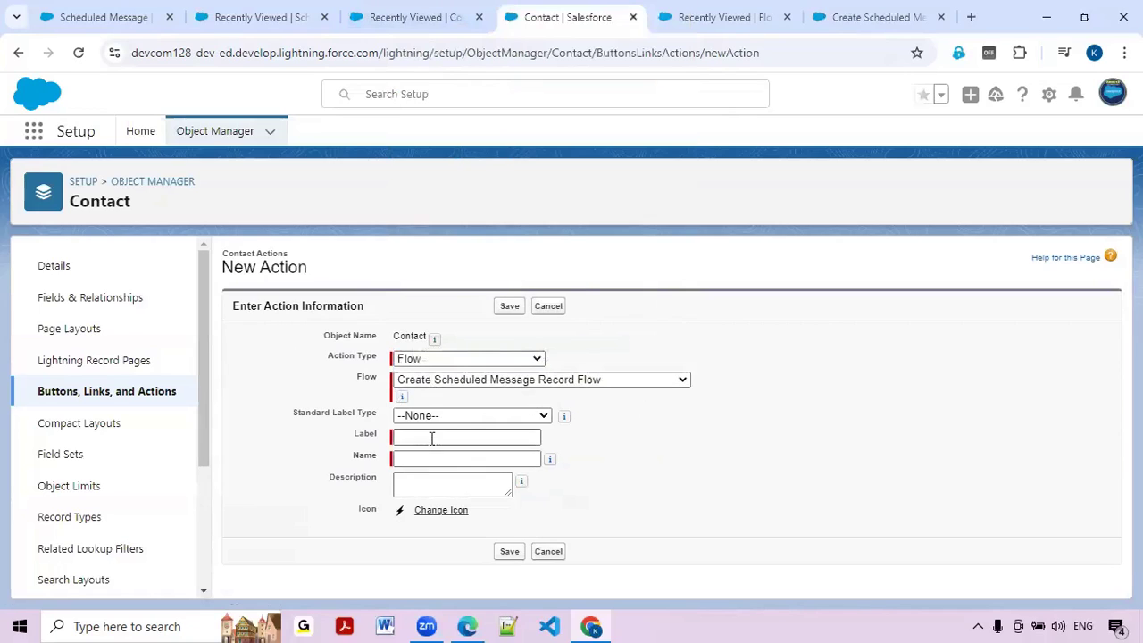
pyautogui.click(432, 437)
pyautogui.write('Sc')
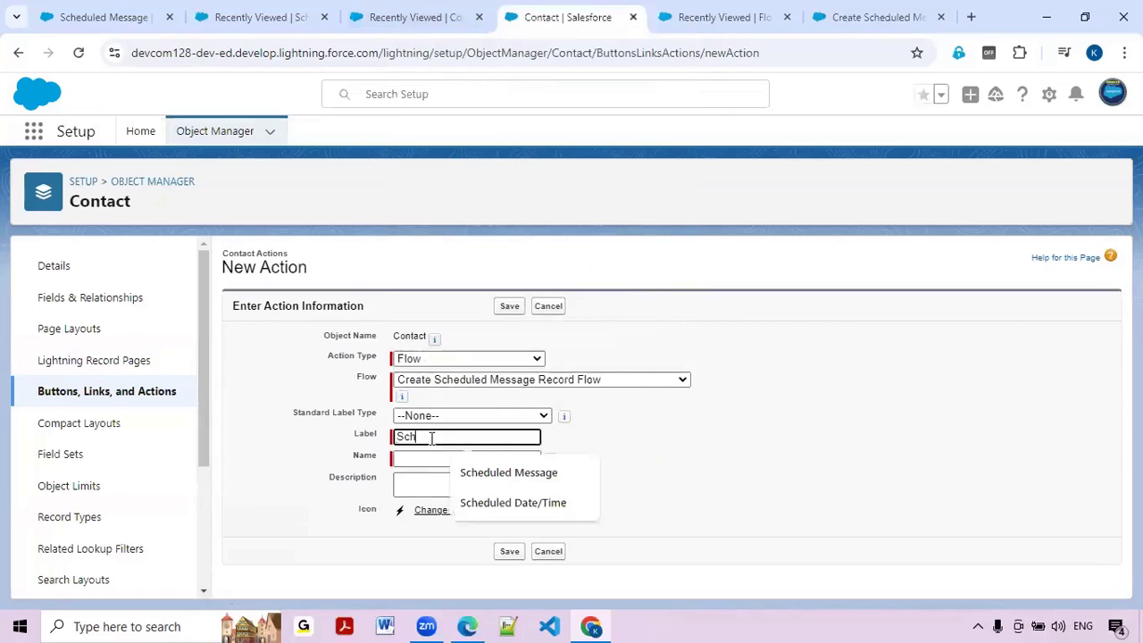
pyautogui.write('h')
pyautogui.click(496, 474)
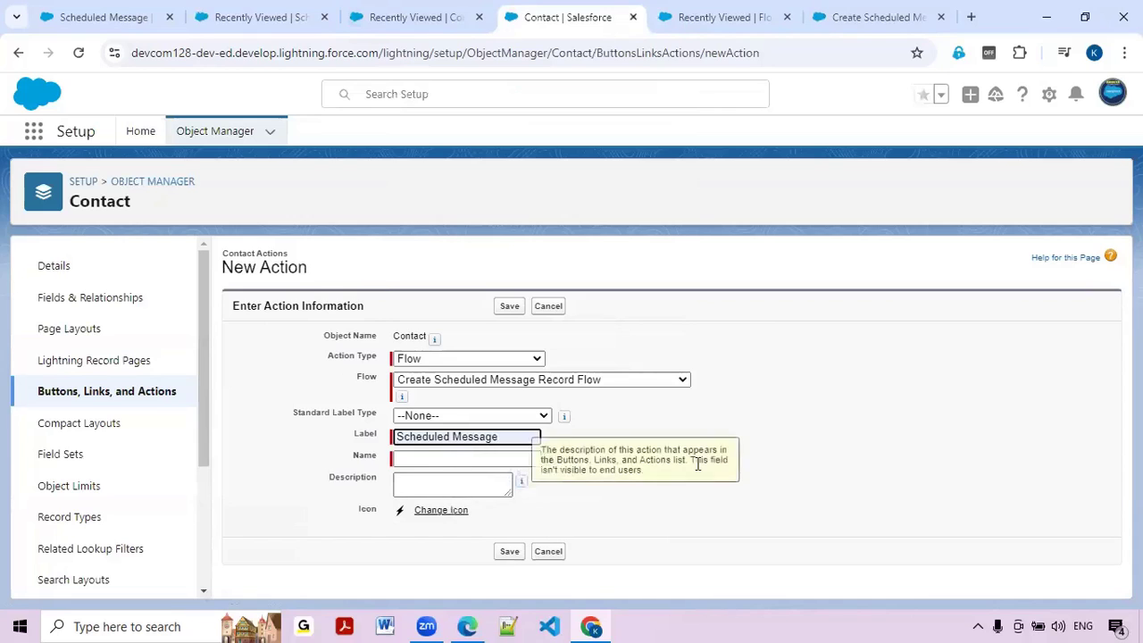
pyautogui.hotkey('alt', 'Tab')
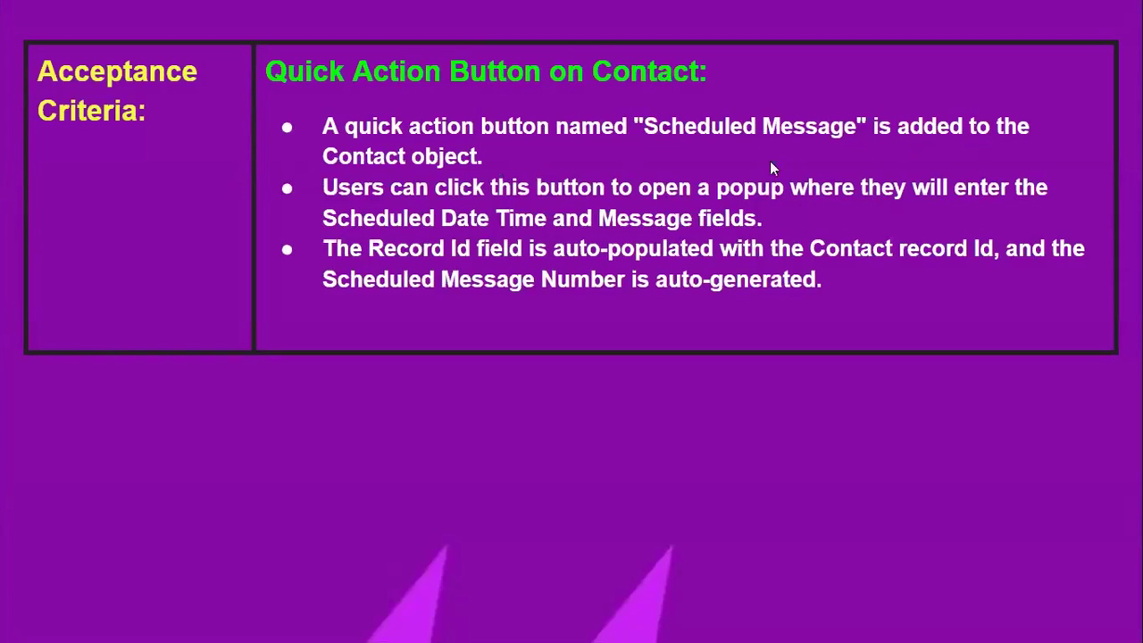
pyautogui.hotkey('alt', 'Tab')
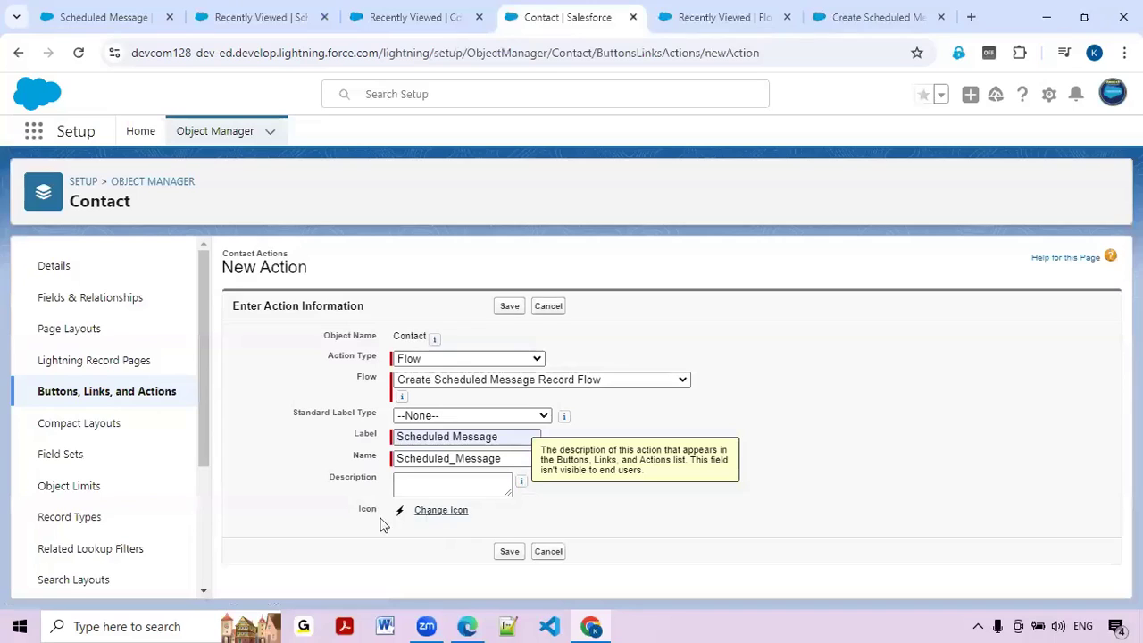
pyautogui.click(509, 552)
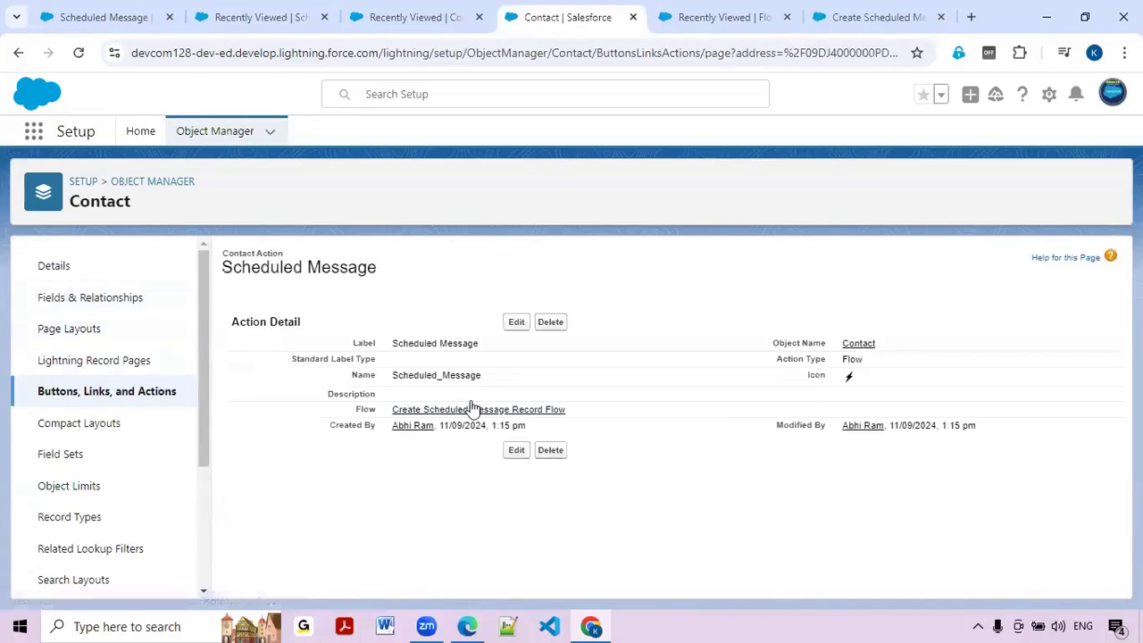
# Open the Contact Layout page layout for editing and show its available Mobile & Lightning Actions
pyautogui.click(54, 330)
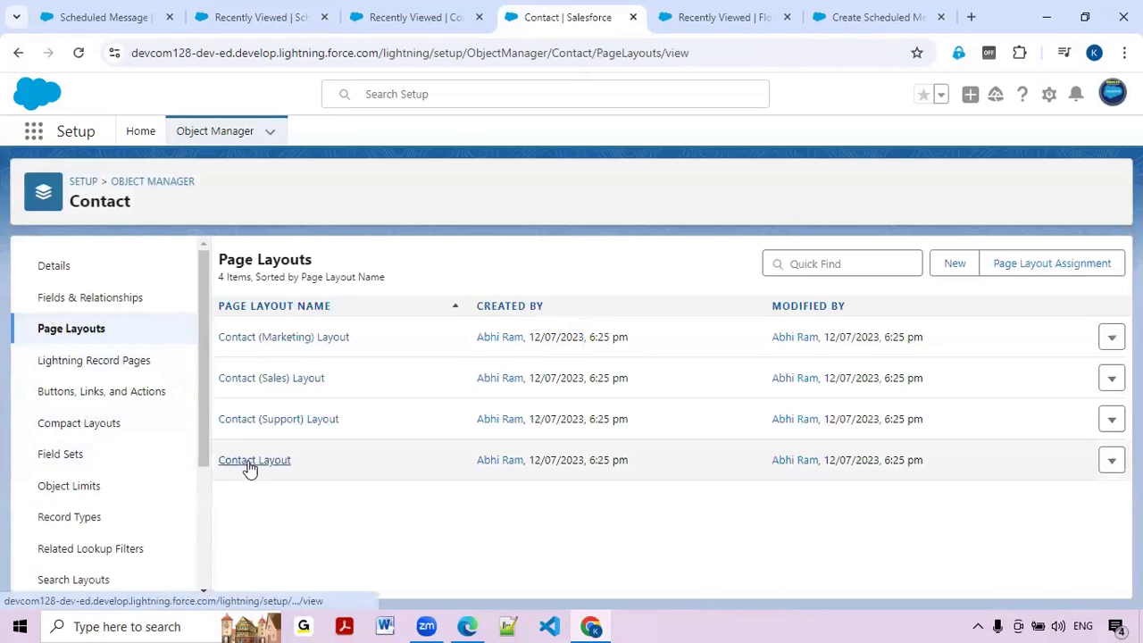
pyautogui.click(250, 465)
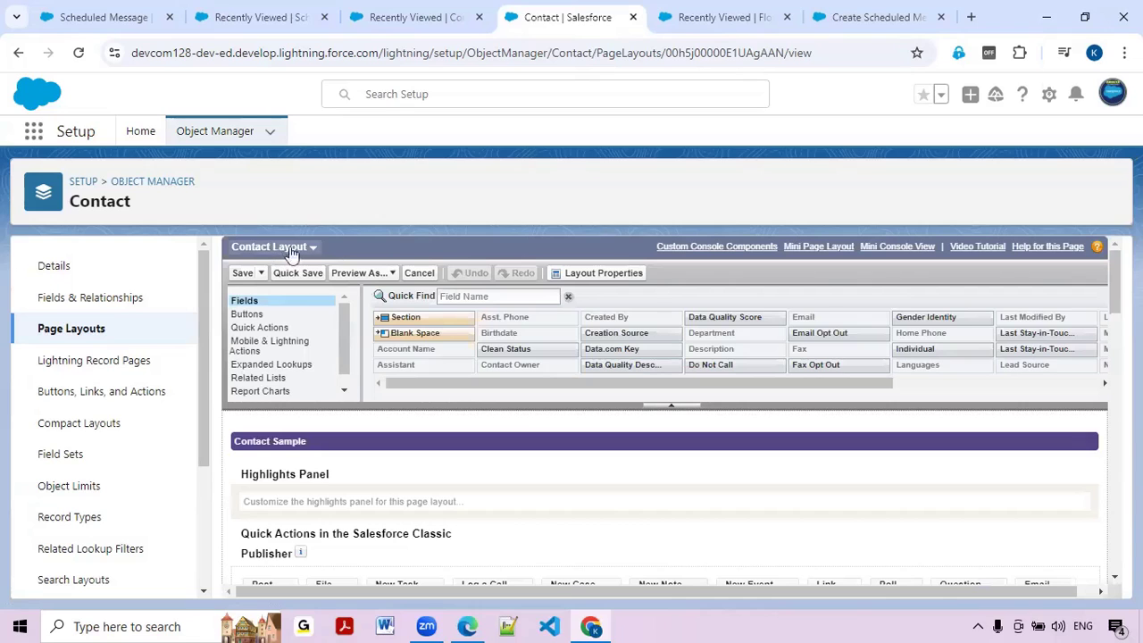
pyautogui.scroll(-1, 331, 385)
pyautogui.scroll(-2, 327, 452)
pyautogui.scroll(2, 327, 452)
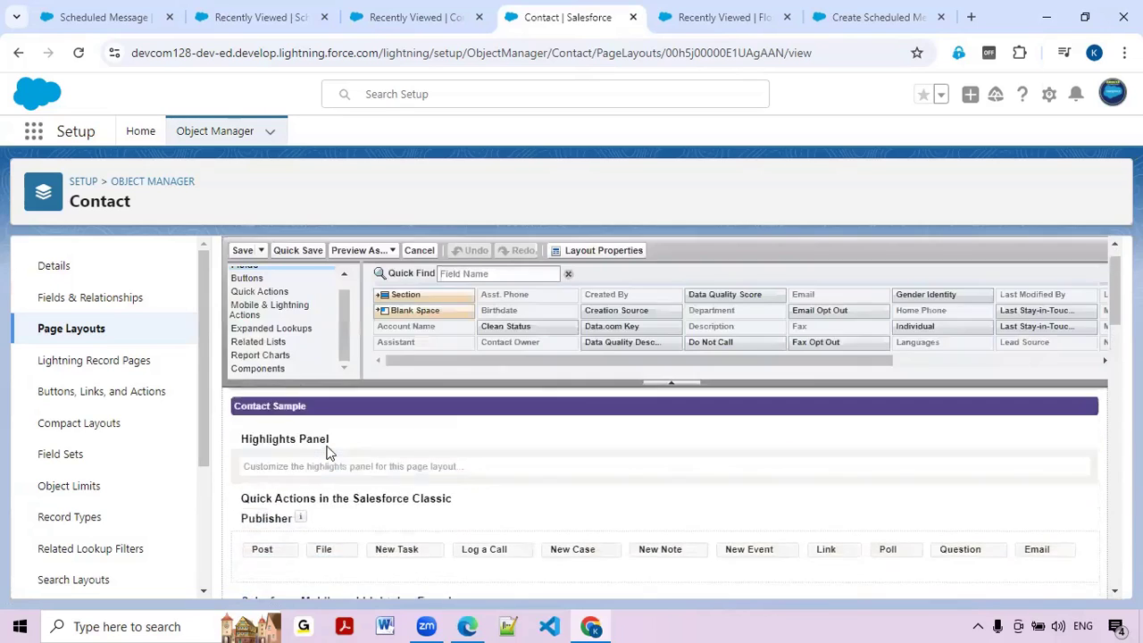
pyautogui.click(271, 336)
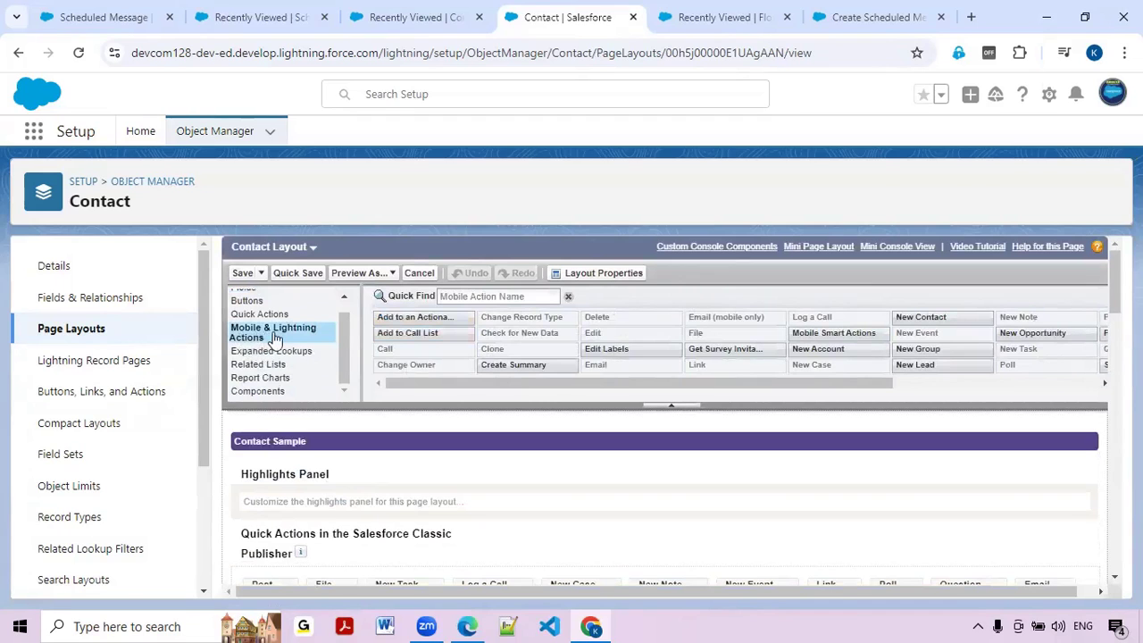
pyautogui.scroll(-2, 401, 532)
pyautogui.scroll(-2, 401, 532)
pyautogui.scroll(1, 401, 531)
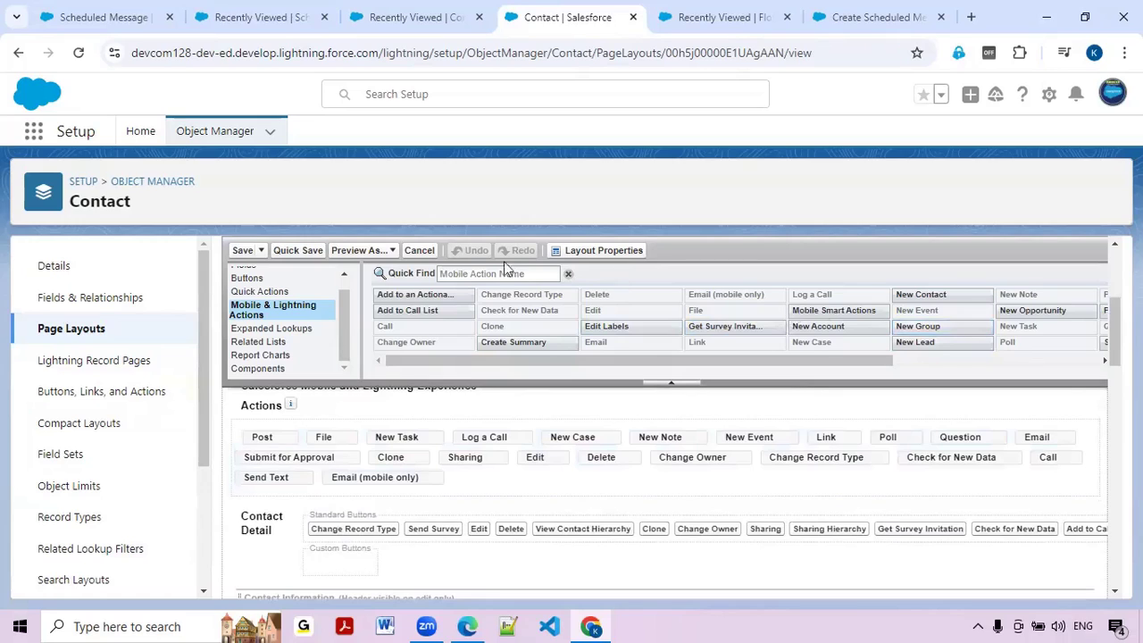
# Find the Scheduled Message action, place it first among the Salesforce Mobile and Lightning Experience actions, and save the layout
pyautogui.click(474, 273)
pyautogui.write('s')
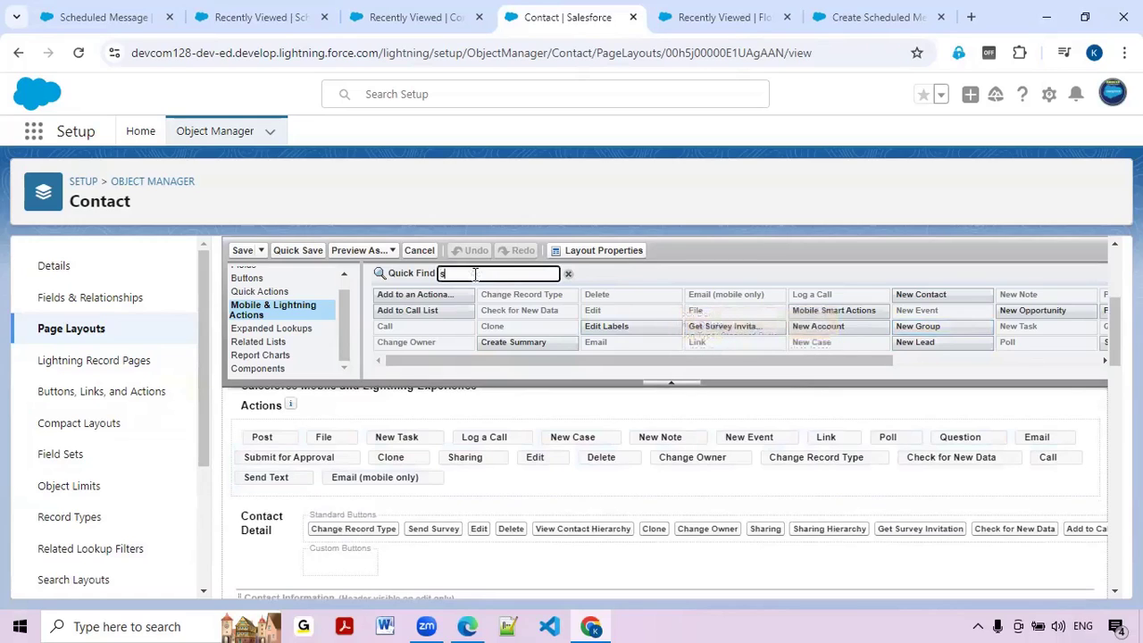
pyautogui.write('ch')
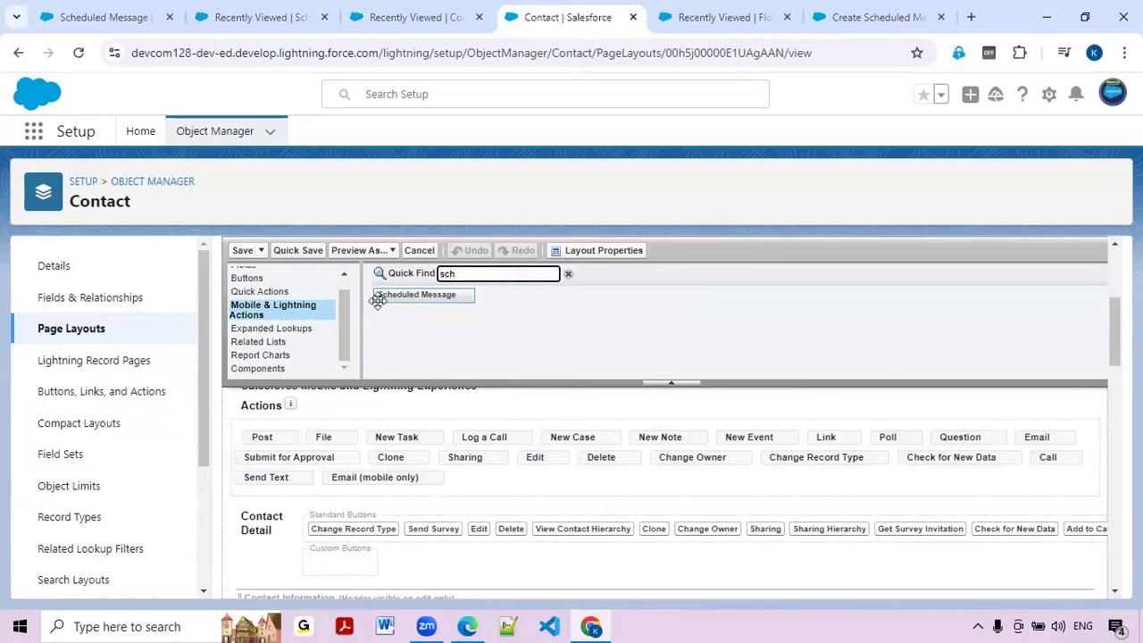
pyautogui.moveTo(398, 297); pyautogui.dragTo(248, 446)
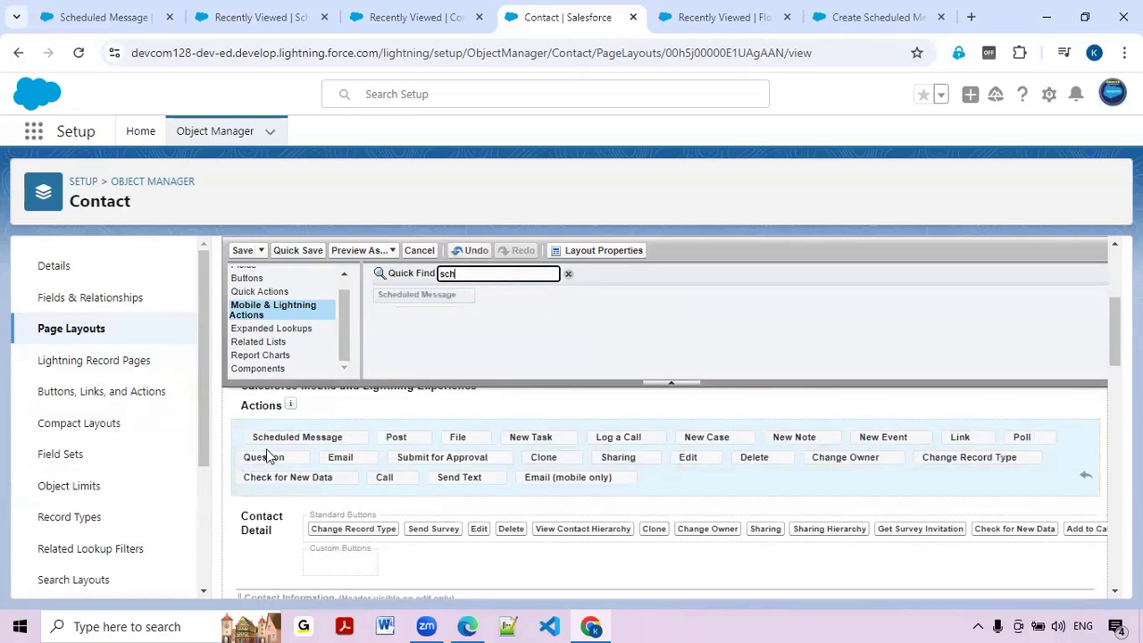
pyautogui.click(247, 250)
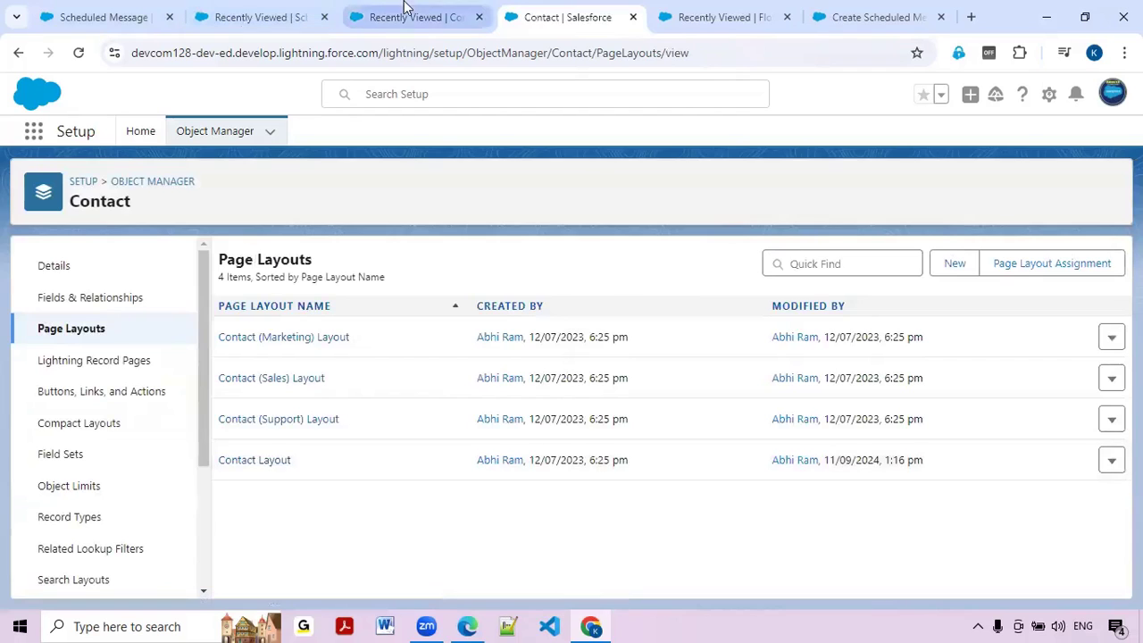
# From the Contacts browser tab, open the recently viewed contact and launch its Scheduled Message action
pyautogui.click(406, 13)
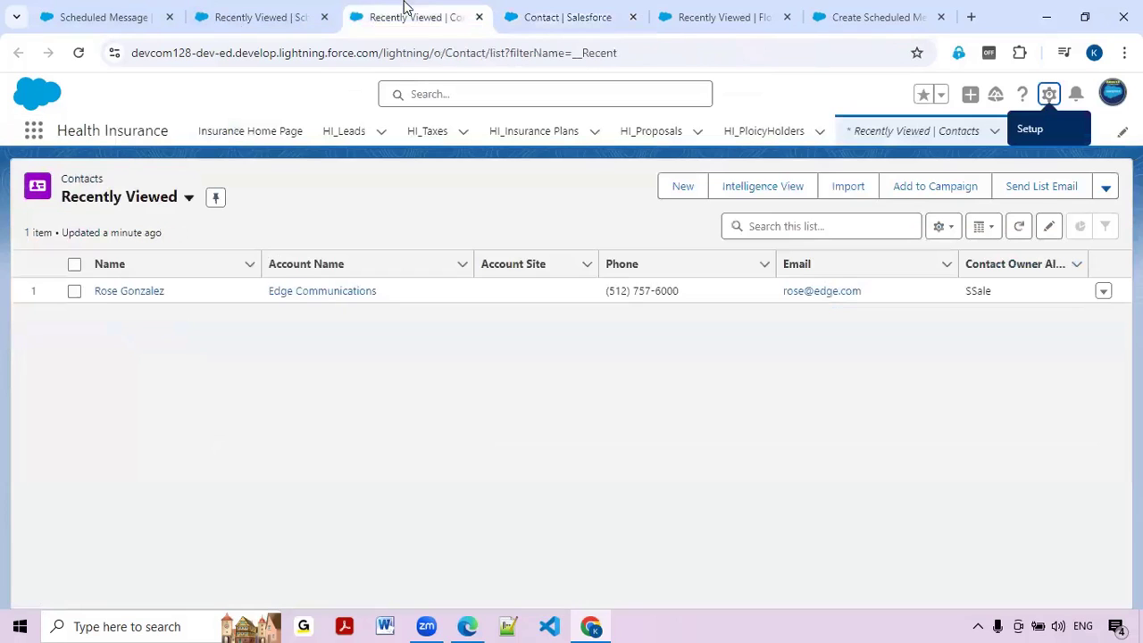
pyautogui.click(105, 293)
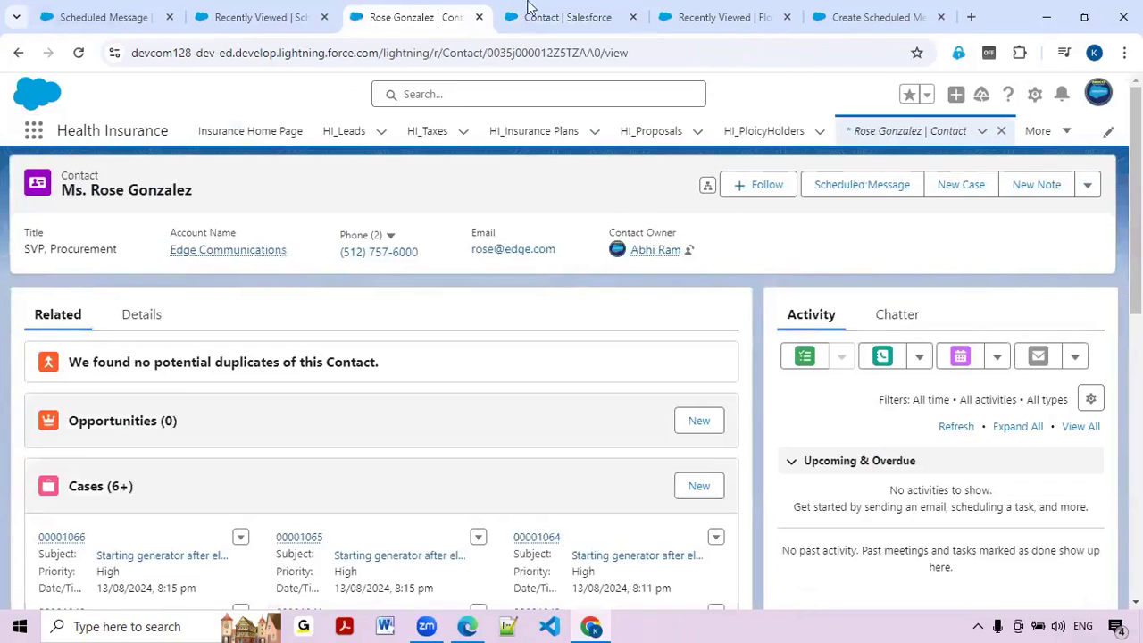
pyautogui.click(835, 190)
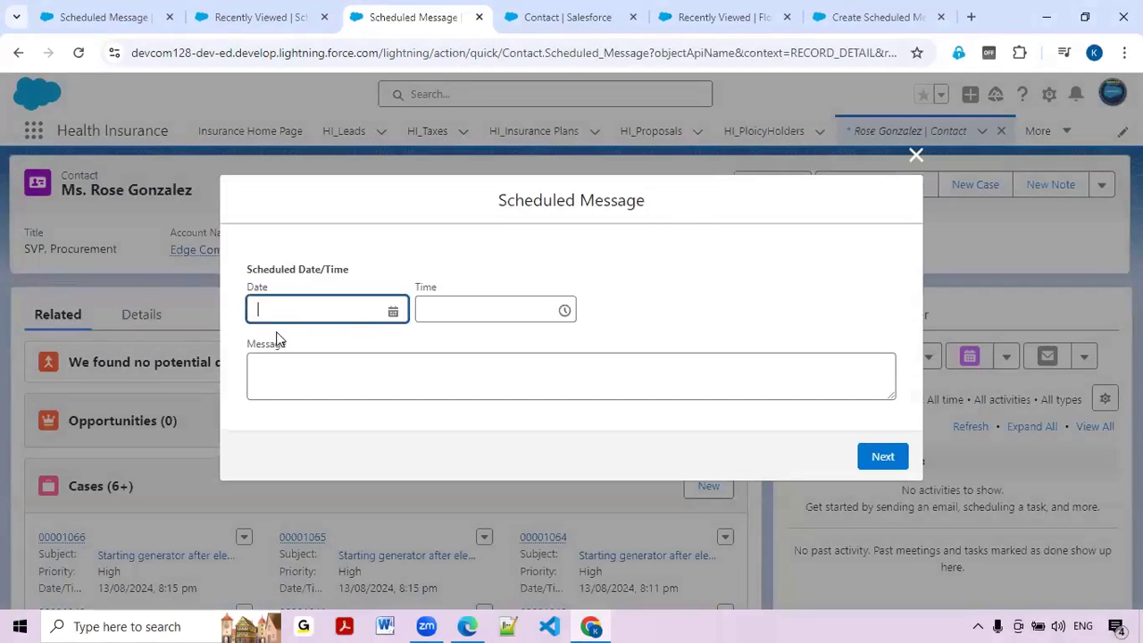
# Set the Scheduled Date/Time to 11/09/2024 at 12:30 pm
pyautogui.click(349, 310)
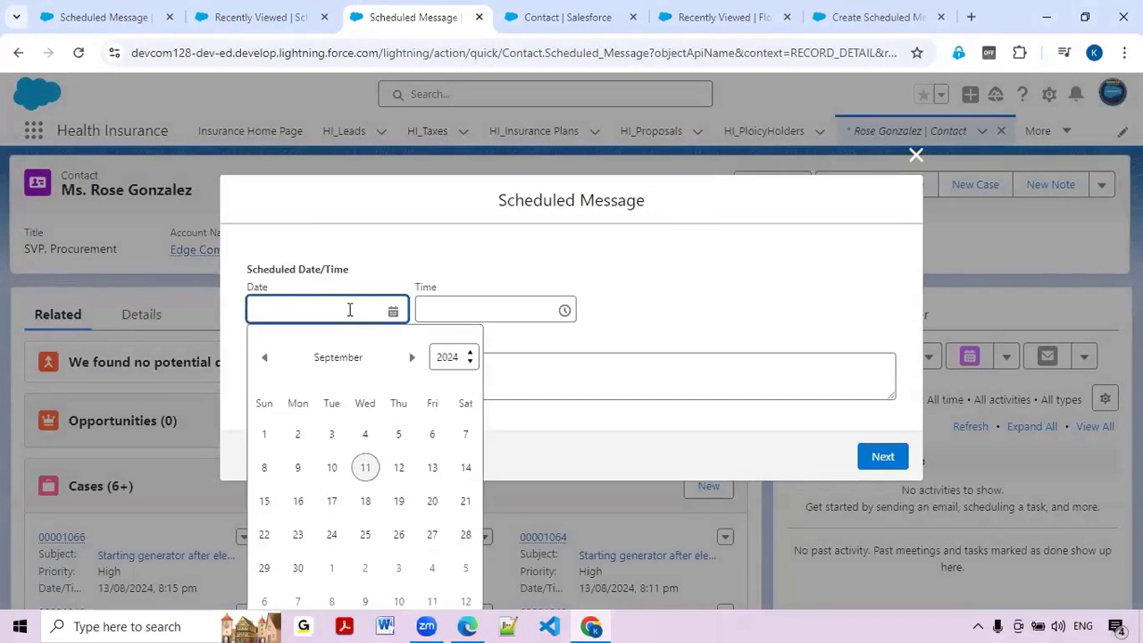
pyautogui.click(373, 475)
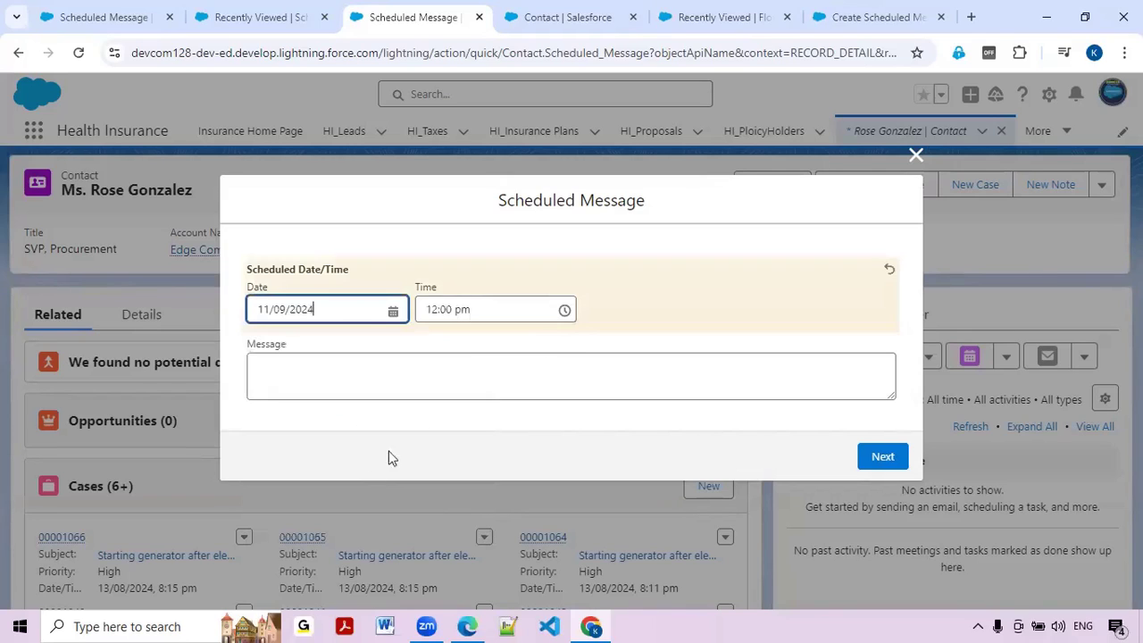
pyautogui.click(529, 313)
pyautogui.click(570, 483)
pyautogui.click(570, 483)
pyautogui.click(570, 483)
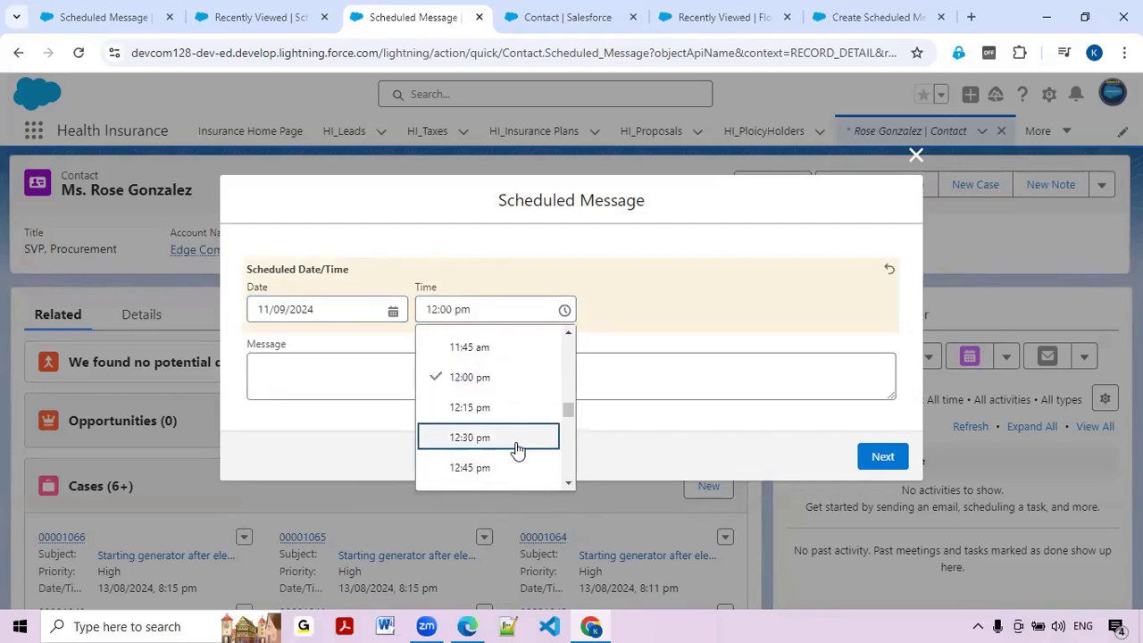
pyautogui.click(517, 439)
# Enter Test Message as the message, submit the screen, and finish the flow
pyautogui.click(353, 381)
pyautogui.write('Test')
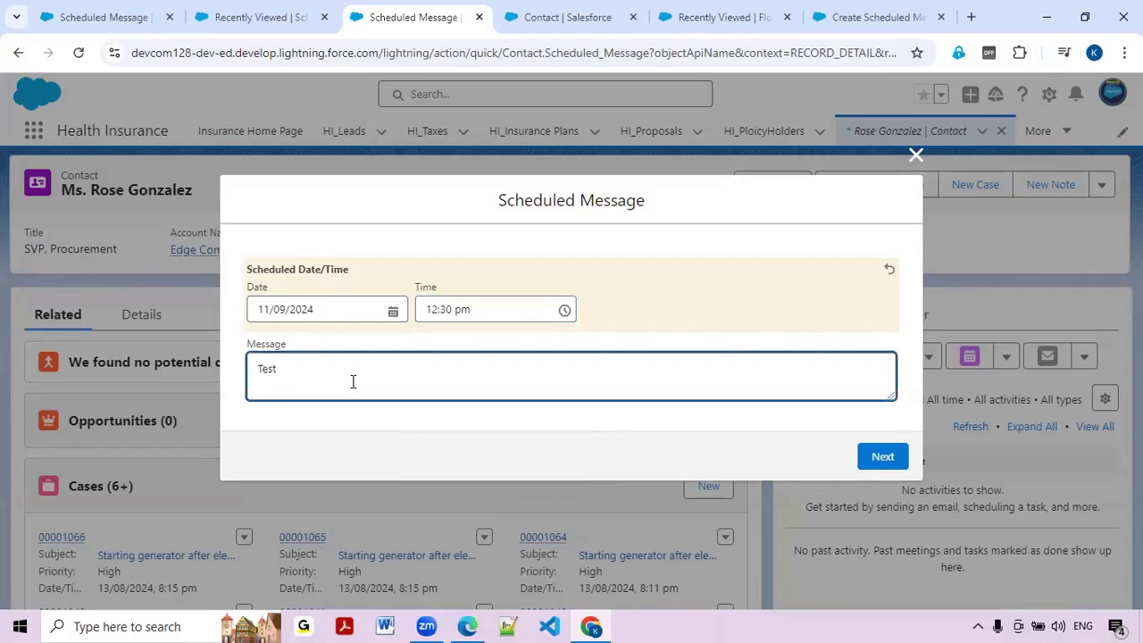
pyautogui.write(' Message')
pyautogui.click(894, 464)
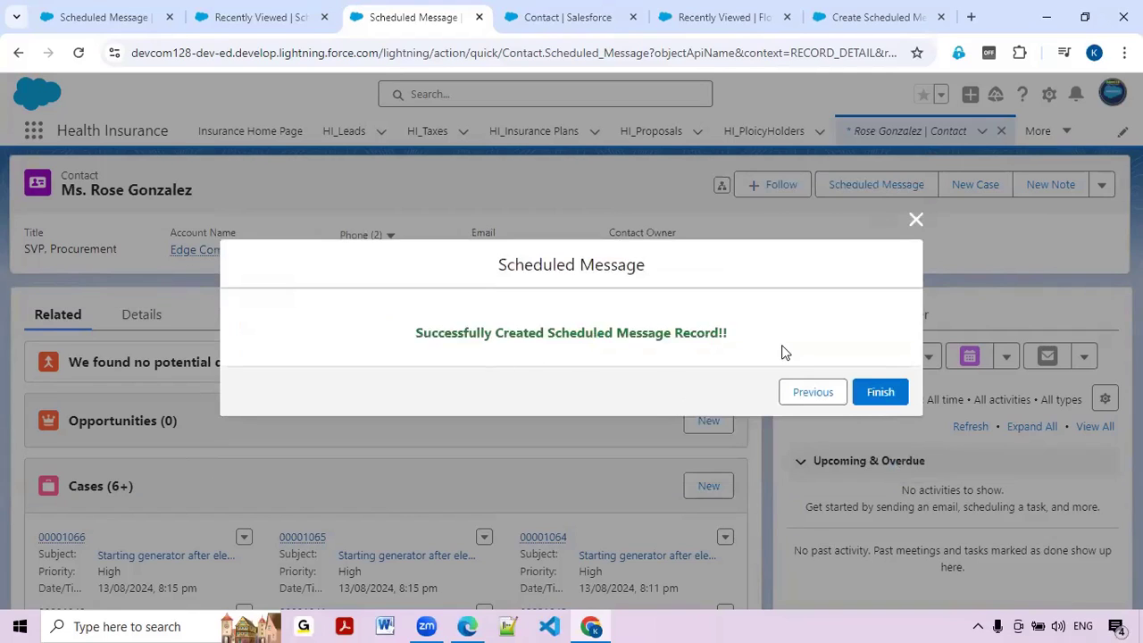
pyautogui.click(880, 393)
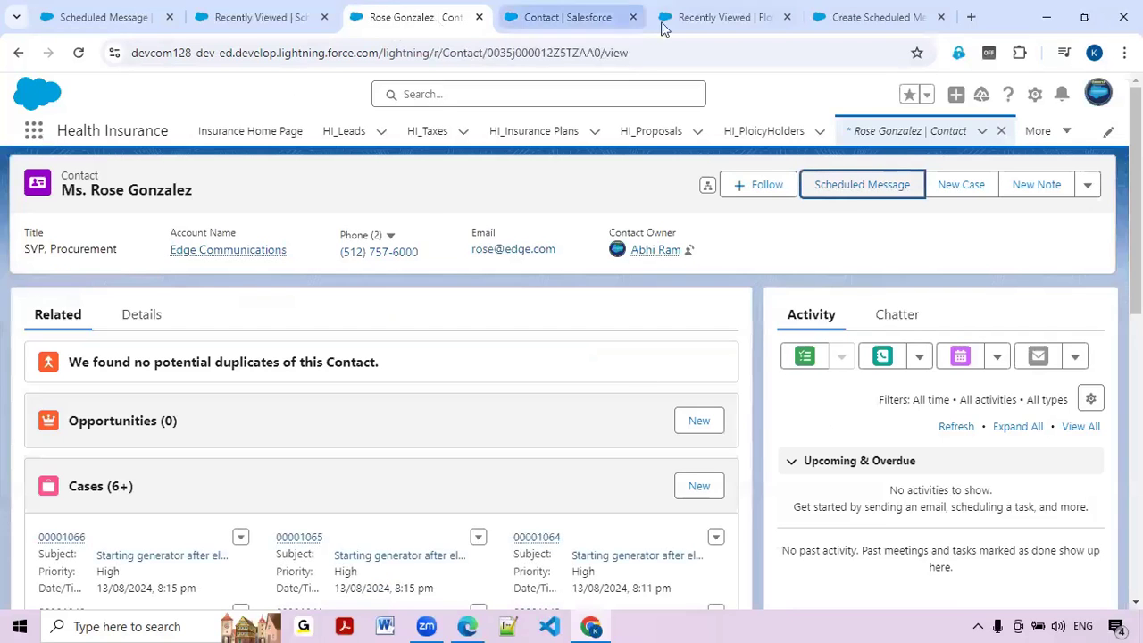
# Reload the Scheduled Messages list in its browser tab and open the newly created record to check its details
pyautogui.click(844, 19)
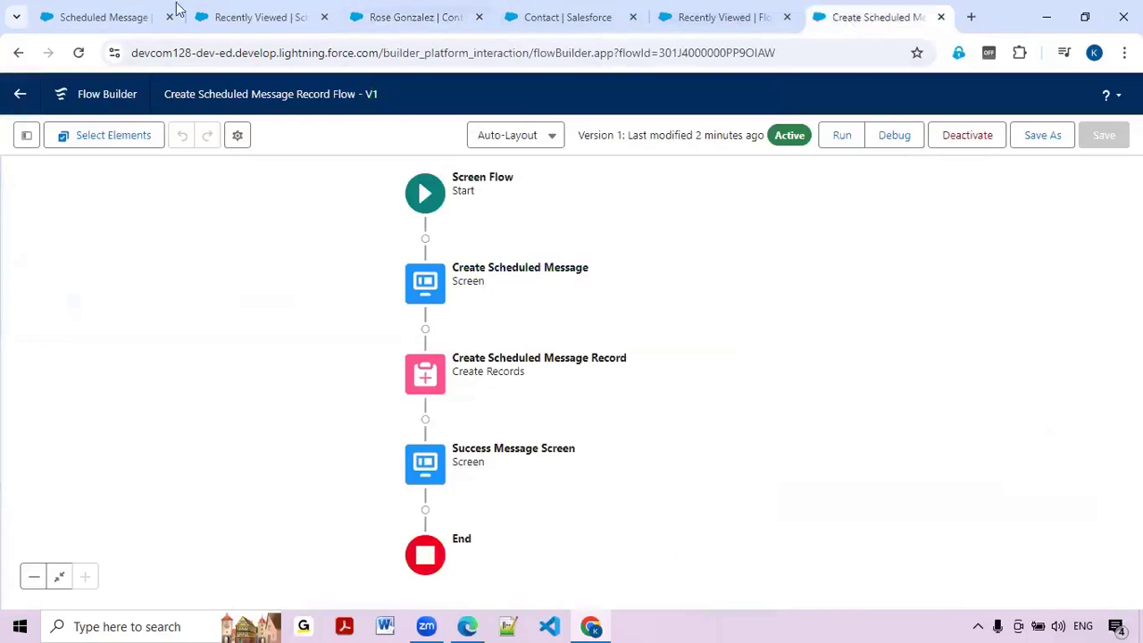
pyautogui.click(107, 9)
pyautogui.click(289, 11)
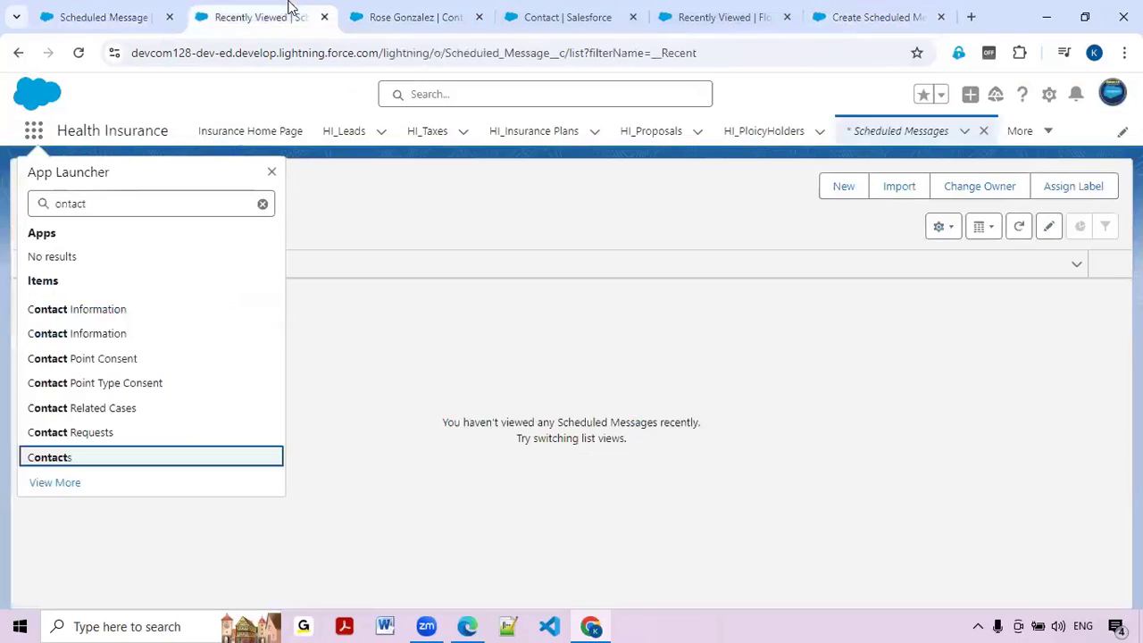
pyautogui.click(270, 171)
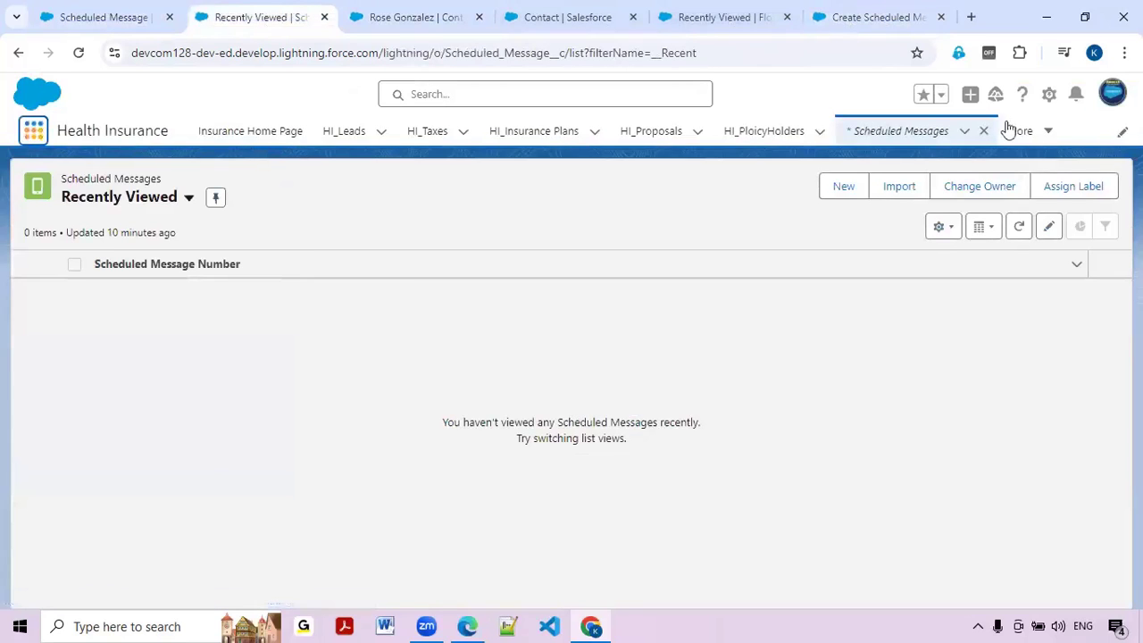
pyautogui.click(878, 140)
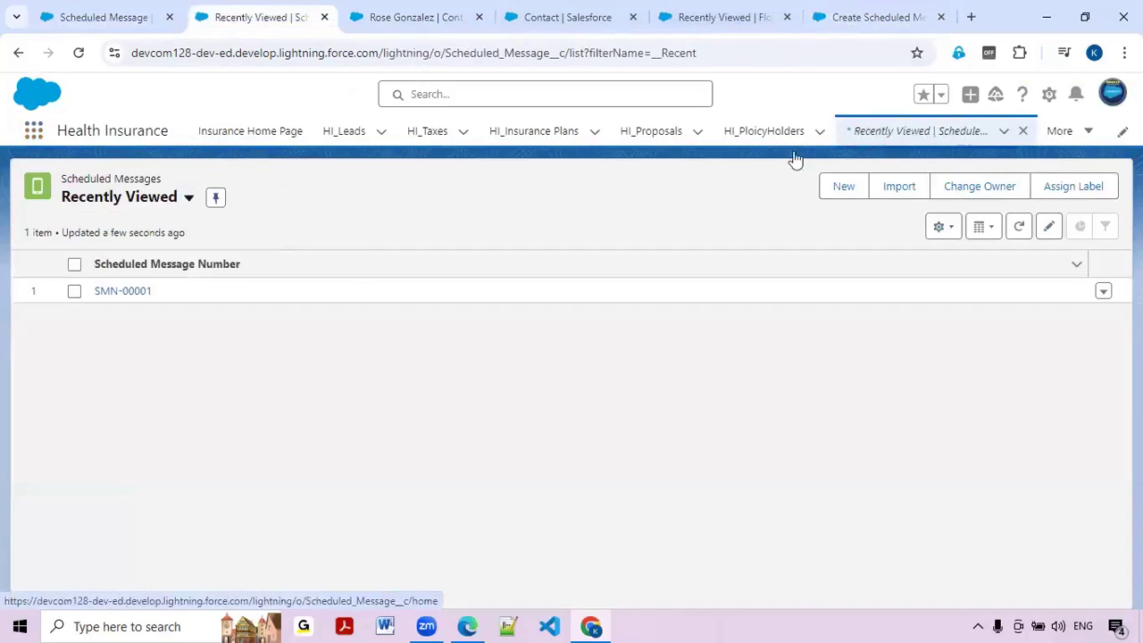
pyautogui.click(132, 292)
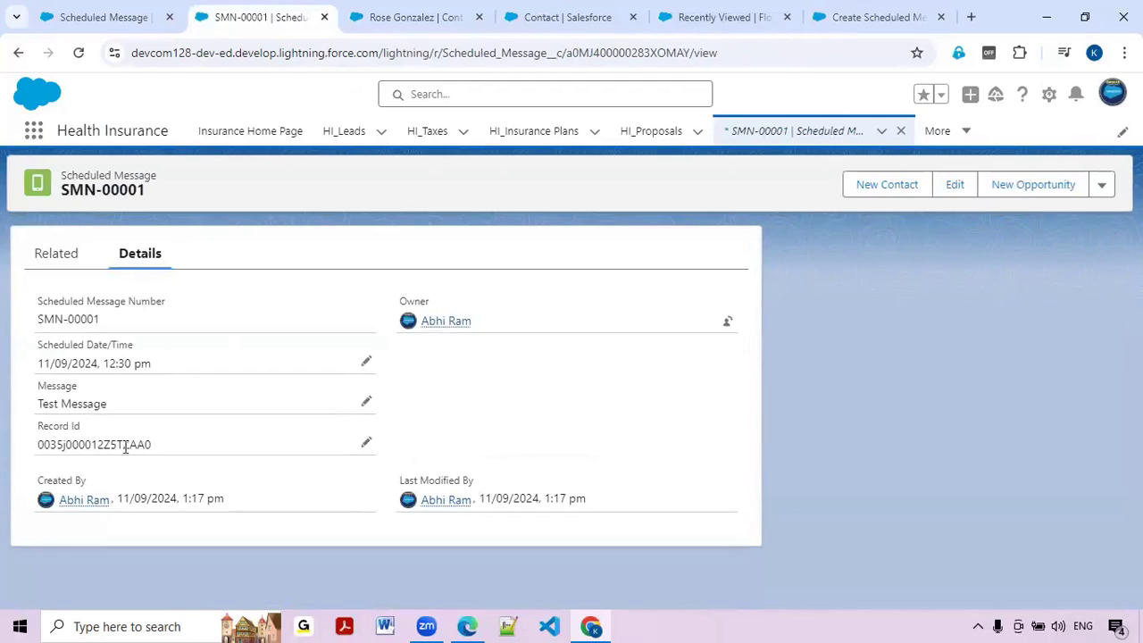
# Copy the contact's record ID from its URL, search for it on the Scheduled Message record page, and return to the acceptance criteria slide
pyautogui.click(417, 17)
pyautogui.doubleClick(554, 53)
pyautogui.hotkey('ctrl', 'c')
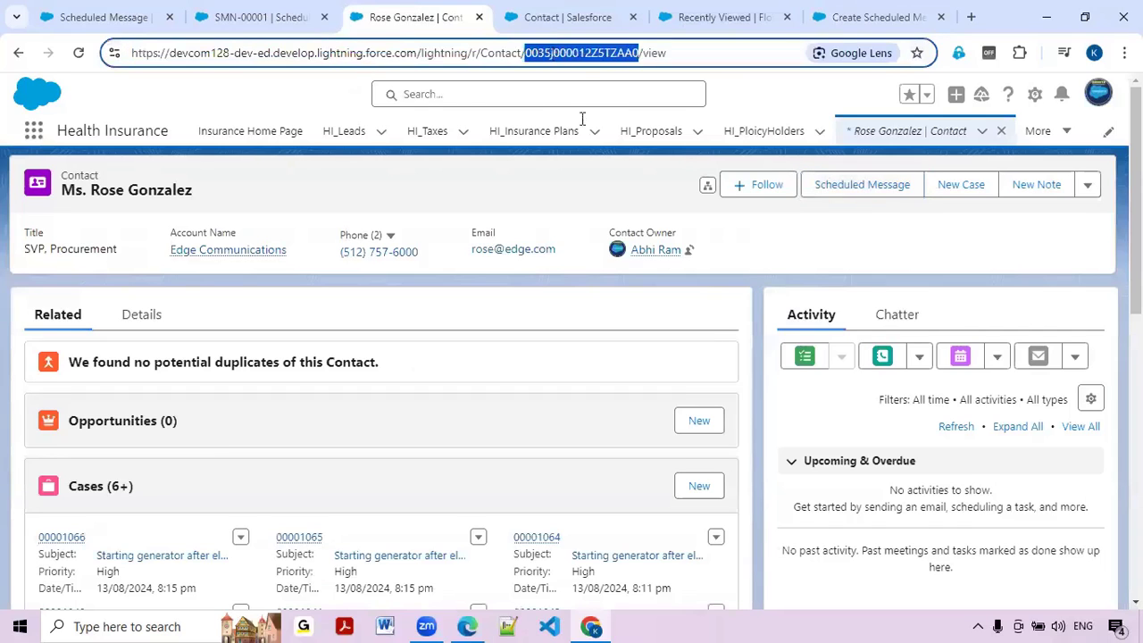
pyautogui.click(259, 17)
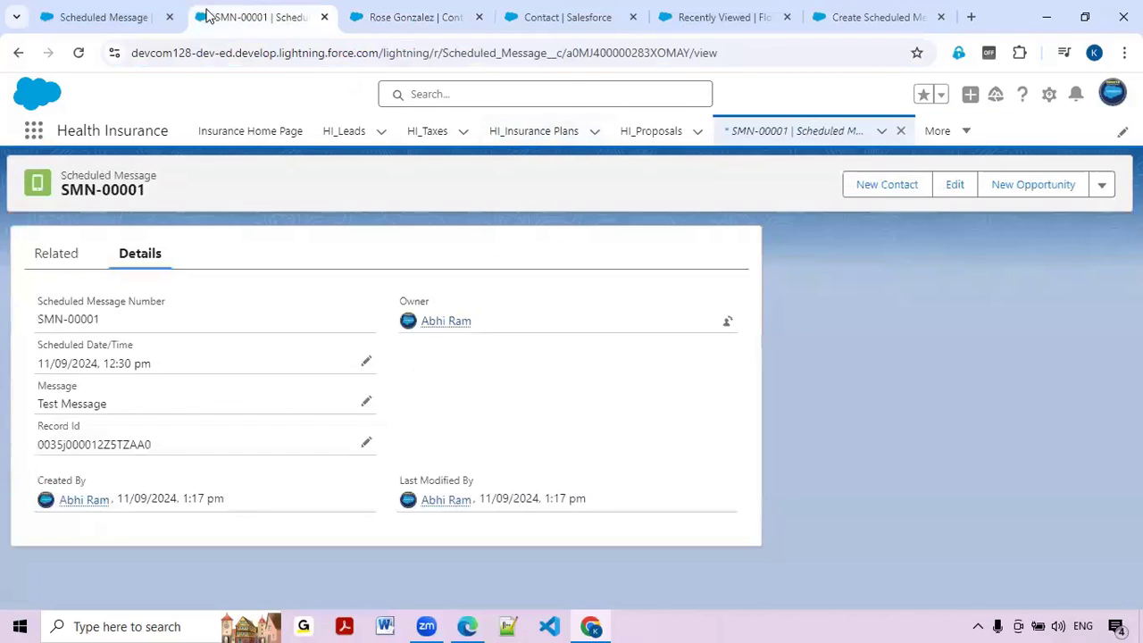
pyautogui.hotkey('ctrl', 'f')
pyautogui.hotkey('ctrl', 'v')
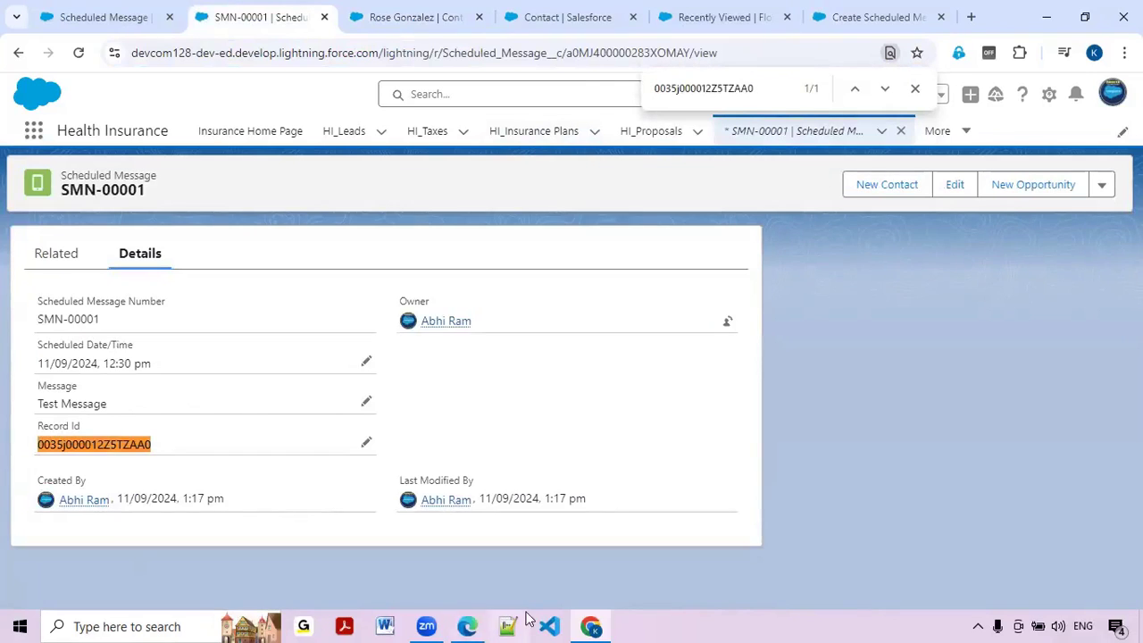
pyautogui.click(469, 626)
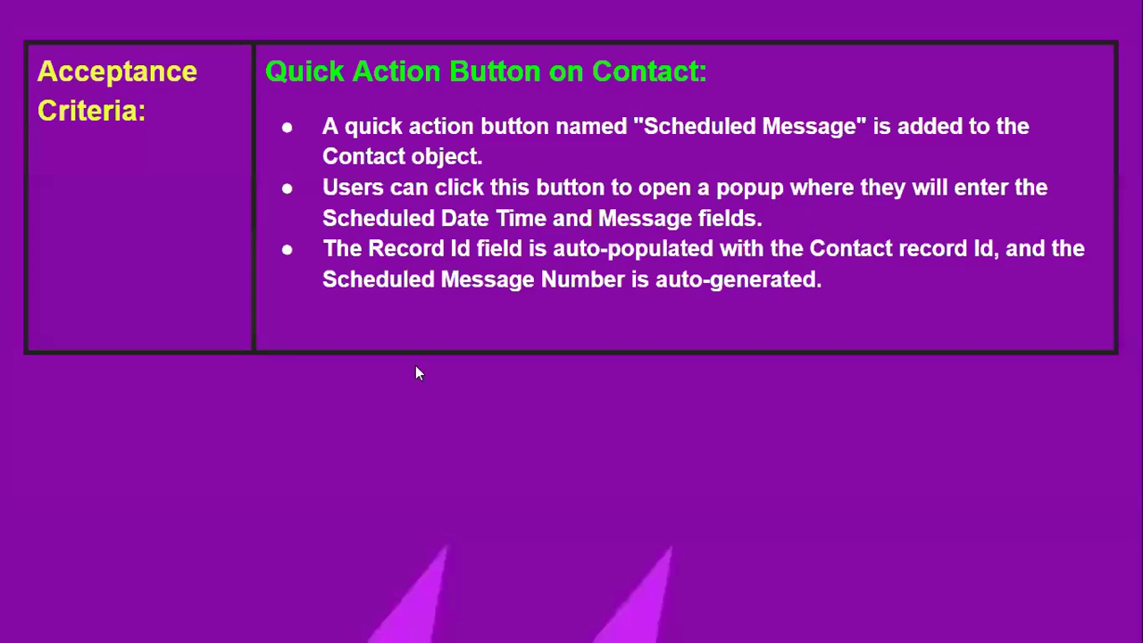